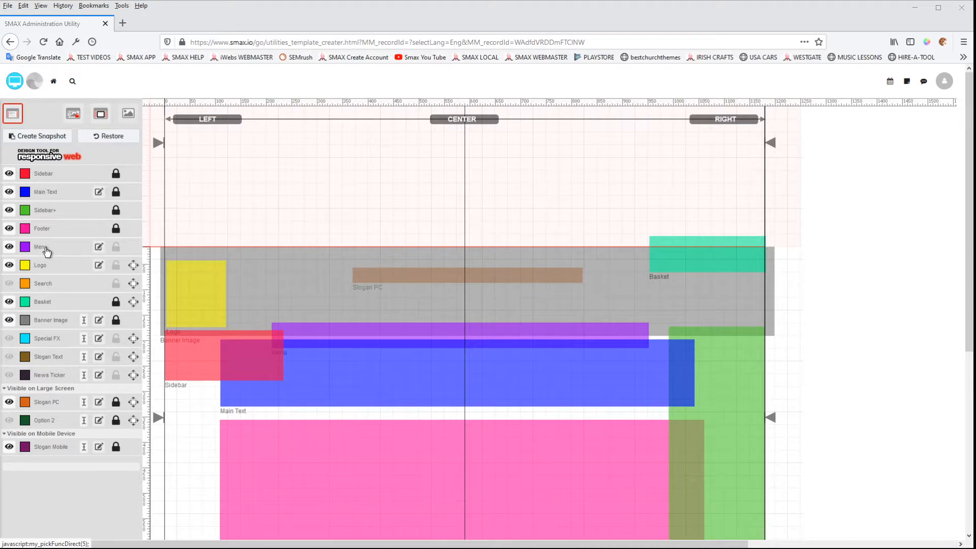
- Preview the site's navigation bar at full and mobile width, expand the Top Level Page submenu, and return to the template editor
left_click(16, 83)
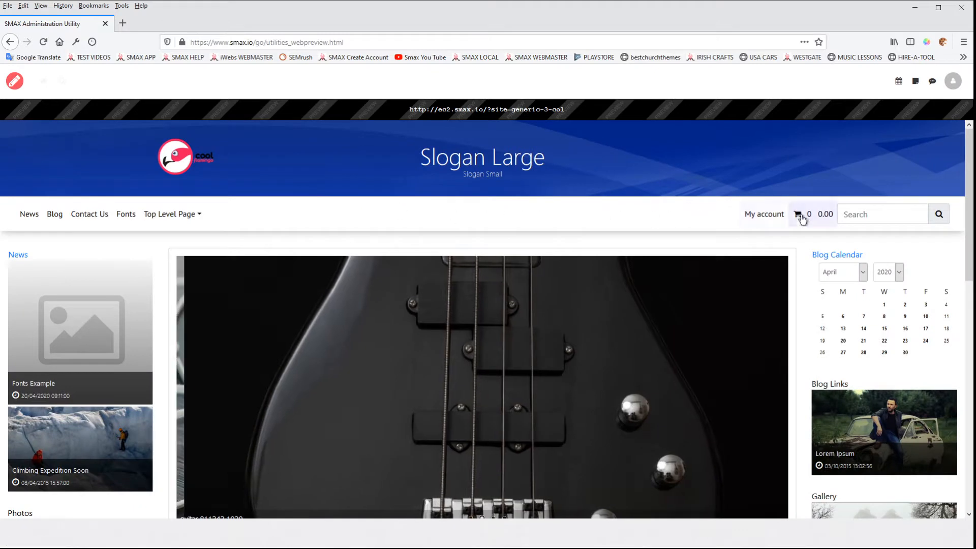
left_click(185, 214)
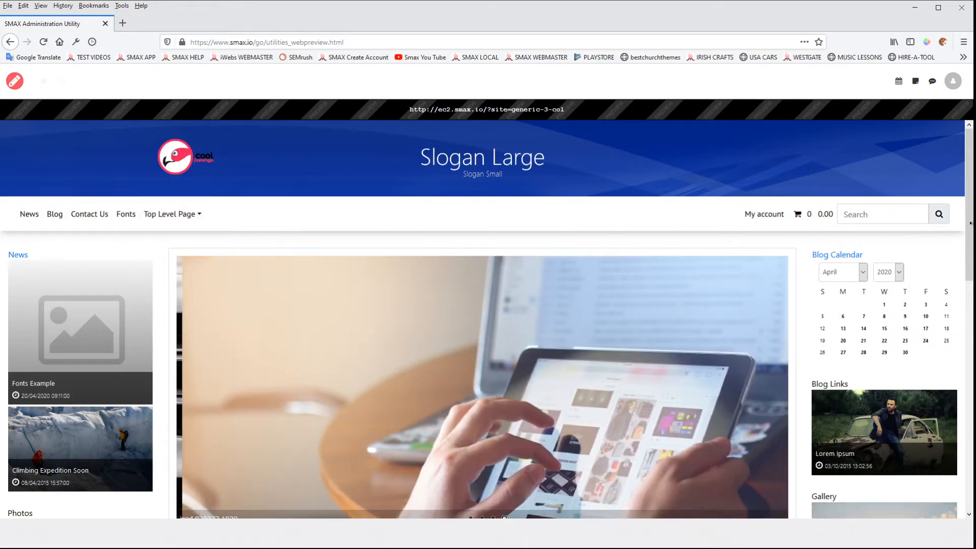
left_click_drag(973, 198, 324, 199)
left_click(292, 200)
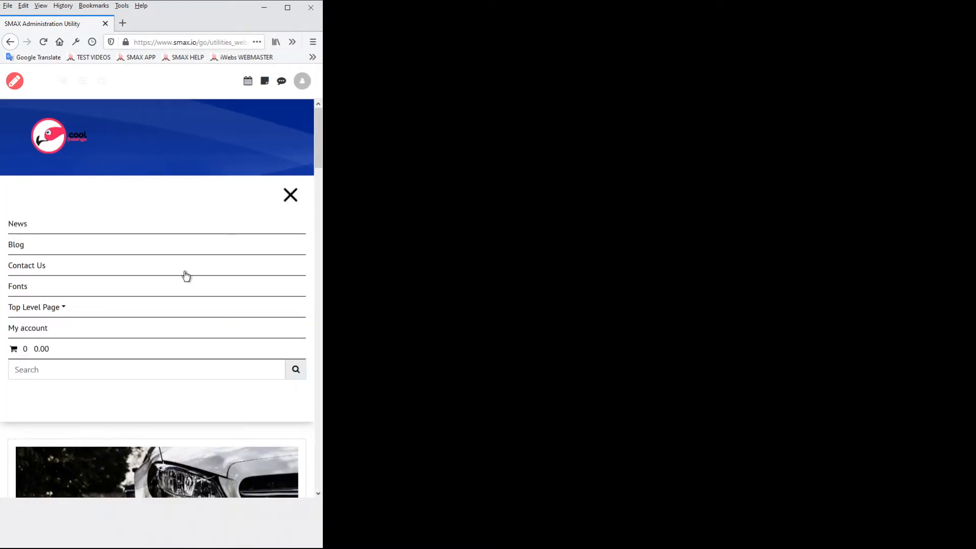
left_click(28, 310)
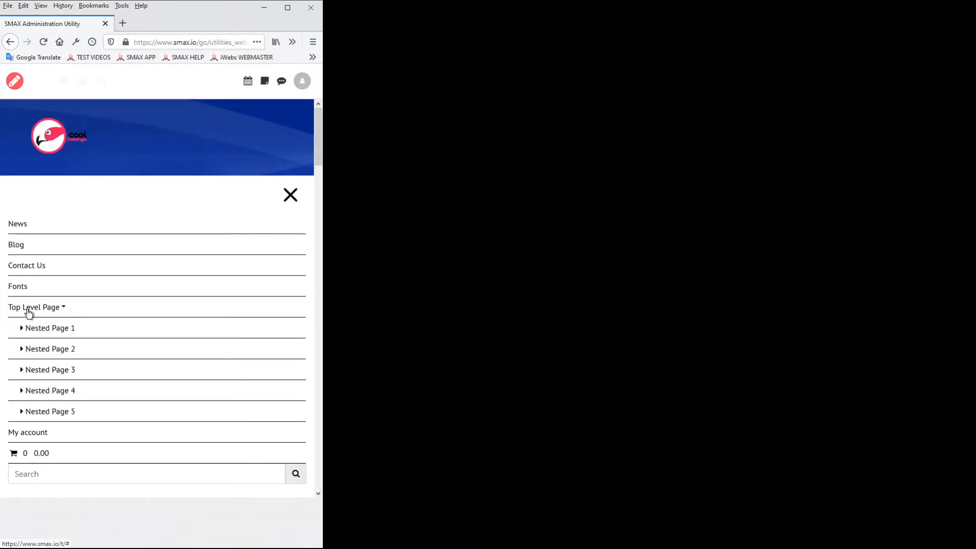
left_click(30, 310)
left_click(34, 310)
left_click(34, 310)
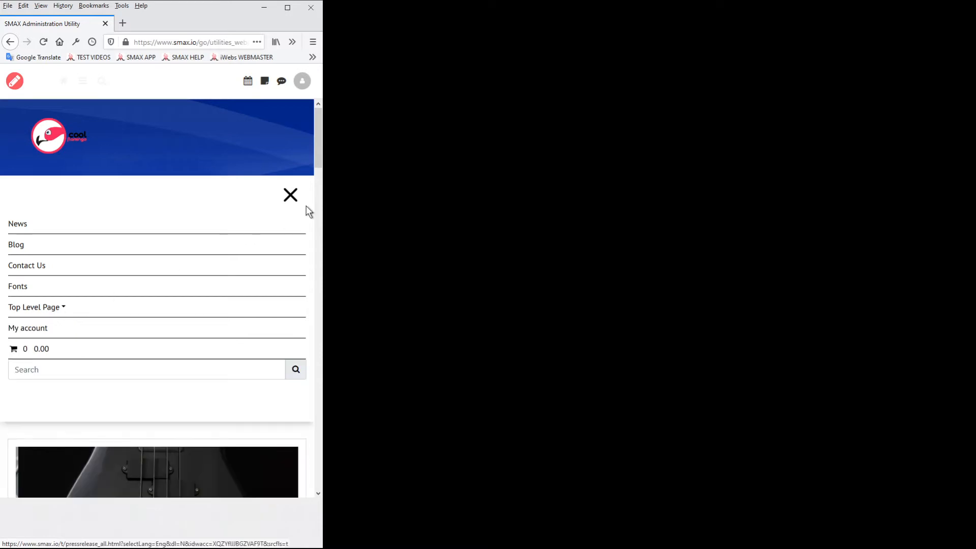
left_click_drag(322, 212, 973, 236)
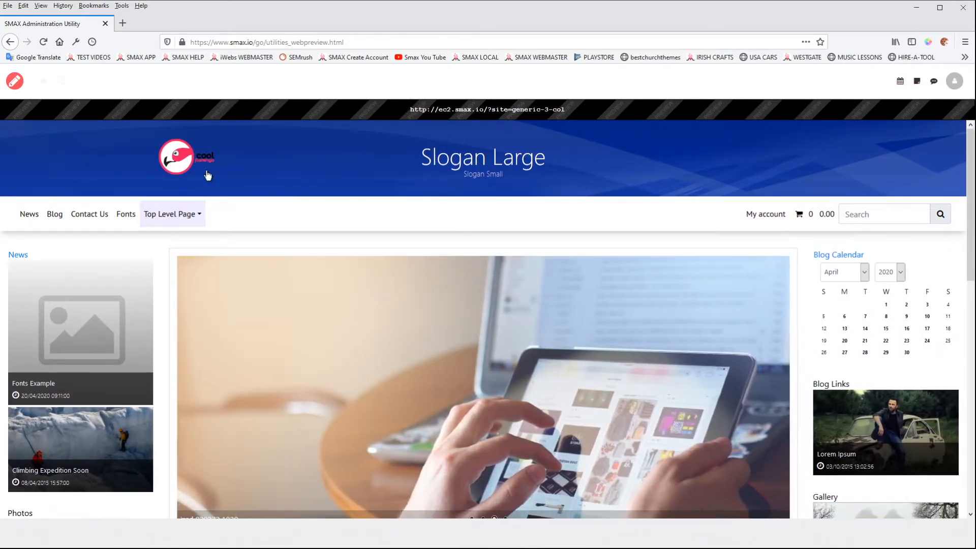
left_click(15, 81)
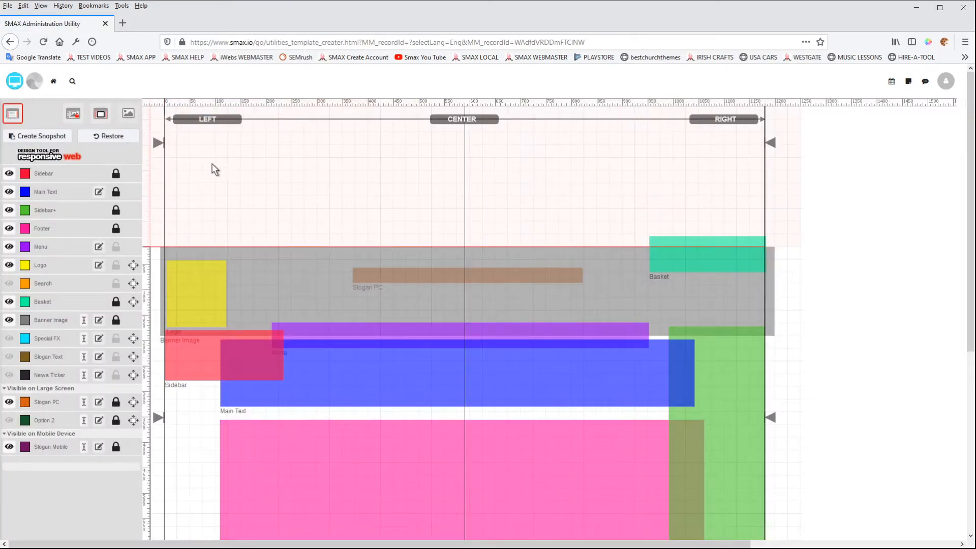
- Create a snapshot of the current template and save the note "Before Nav Bar Experiments" on it
left_click(35, 143)
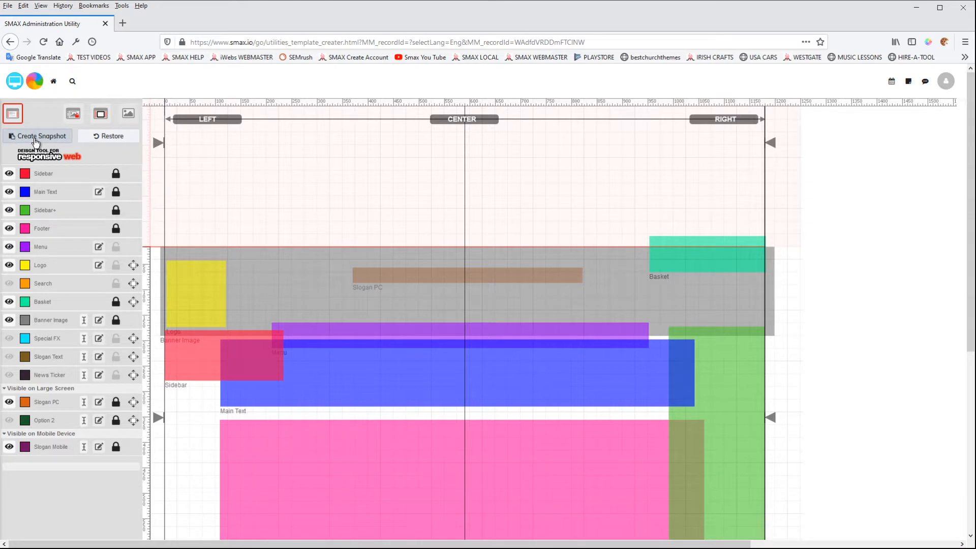
left_click(110, 137)
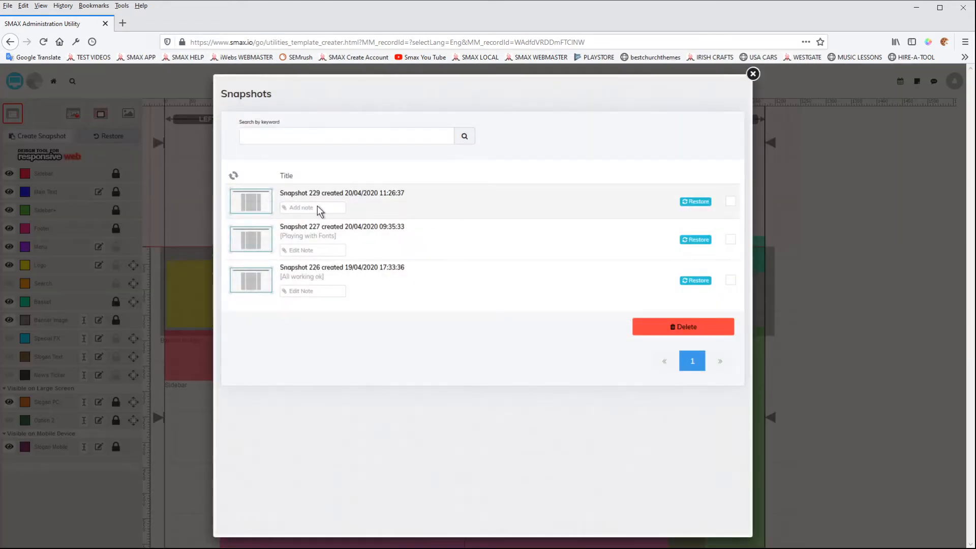
left_click(302, 207)
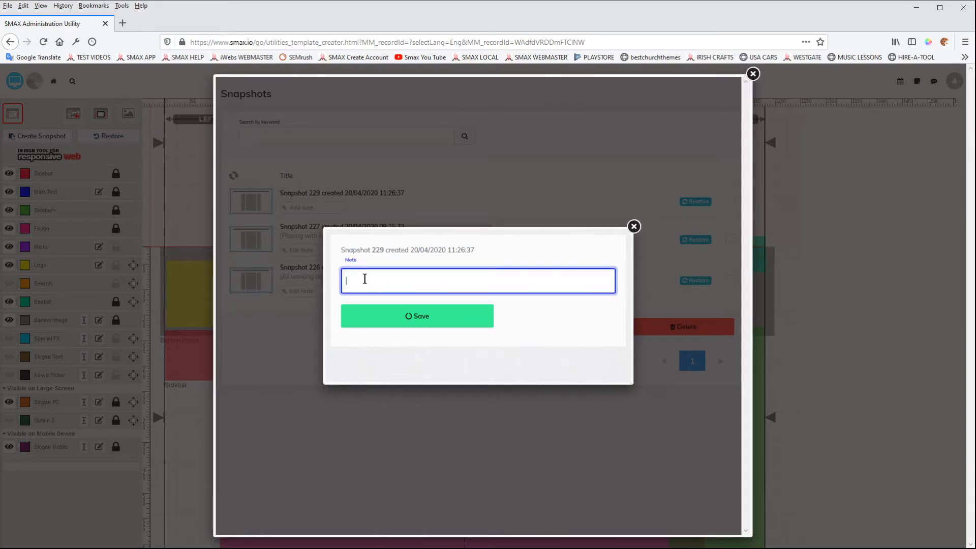
type("Before Nacv")
type(" Expe")
type("Bar")
left_click(425, 319)
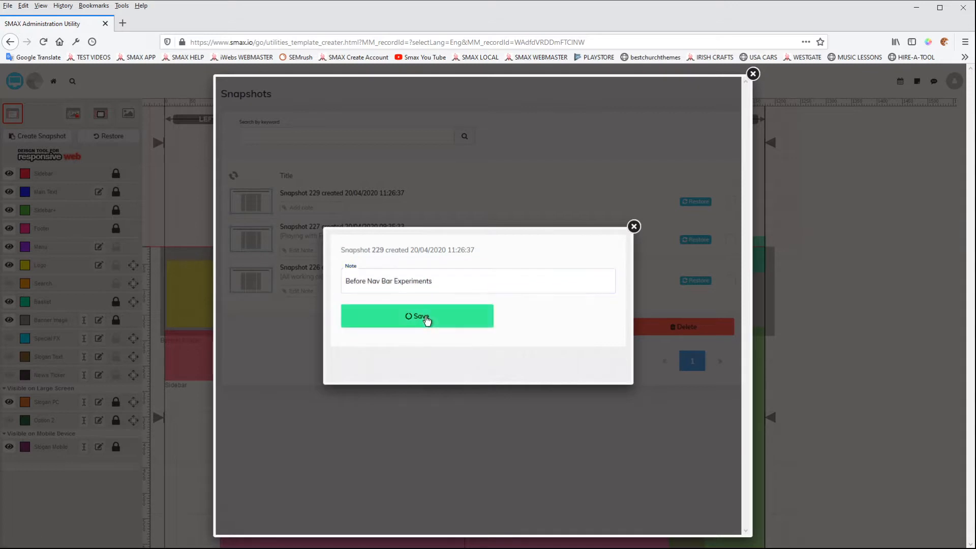
left_click(634, 227)
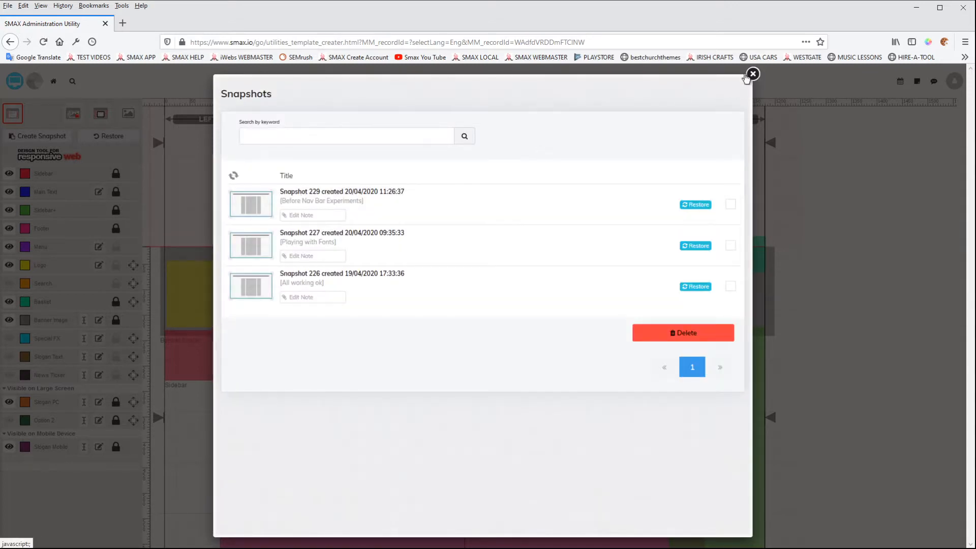
left_click(747, 74)
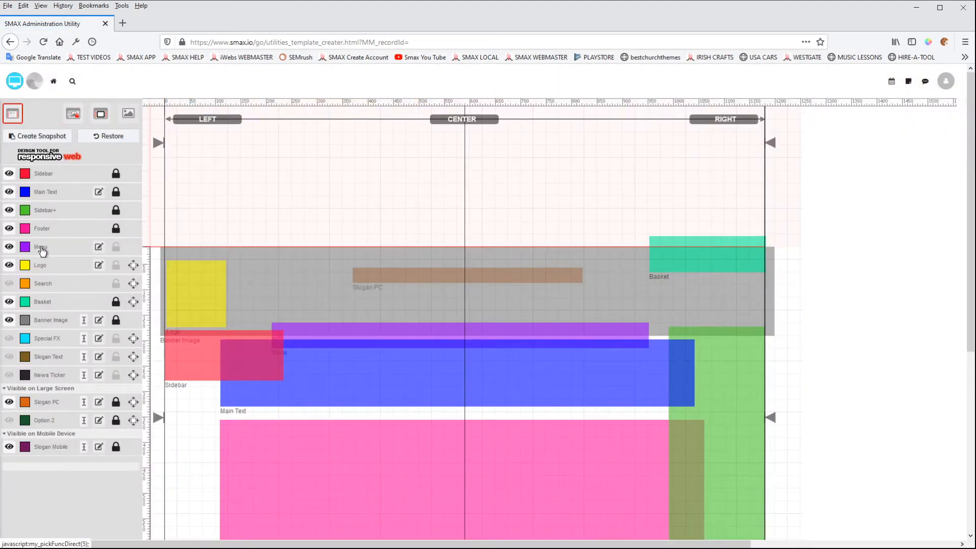
- Lock the Search, Special FX, Slogan Text and News Ticker elements, and toggle the Menu element's visibility off and on again
left_click(42, 251)
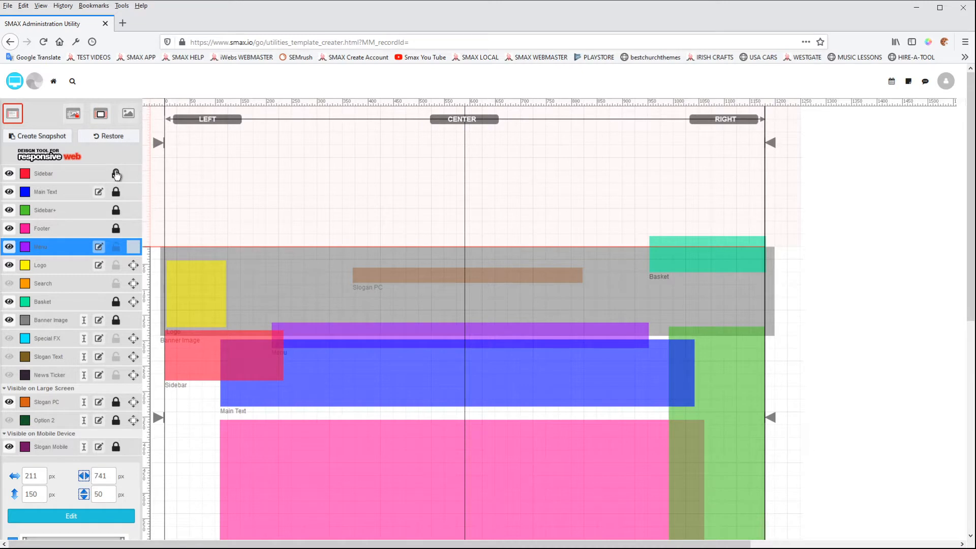
left_click(116, 192)
left_click(115, 210)
left_click(116, 228)
left_click(116, 304)
left_click(115, 320)
left_click(116, 301)
left_click(116, 283)
left_click(115, 228)
left_click(116, 210)
left_click(116, 192)
left_click(116, 174)
left_click(116, 338)
left_click(116, 356)
left_click(116, 375)
left_click(10, 247)
left_click(9, 247)
- Set Use Custom Navigation Settings to No for the Menu element and save
left_click(100, 248)
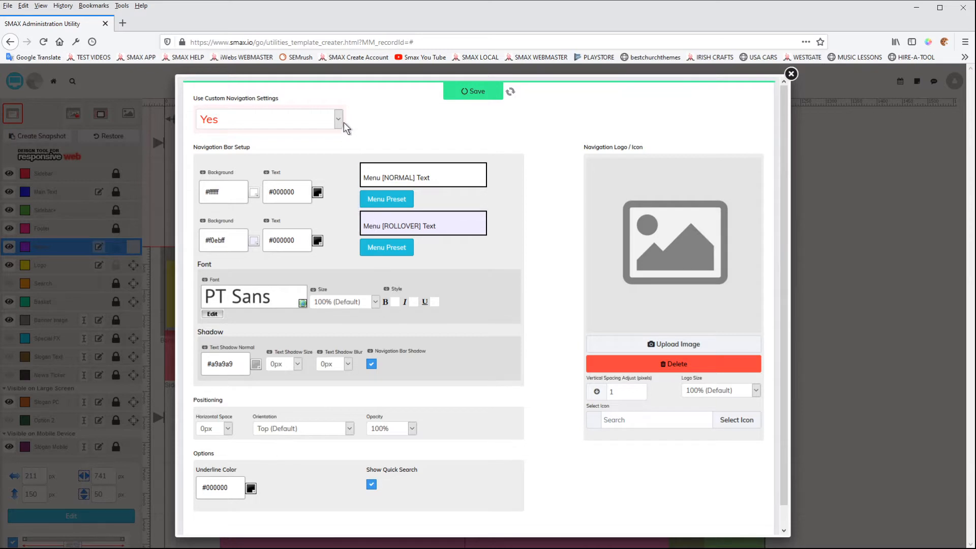
left_click(258, 154)
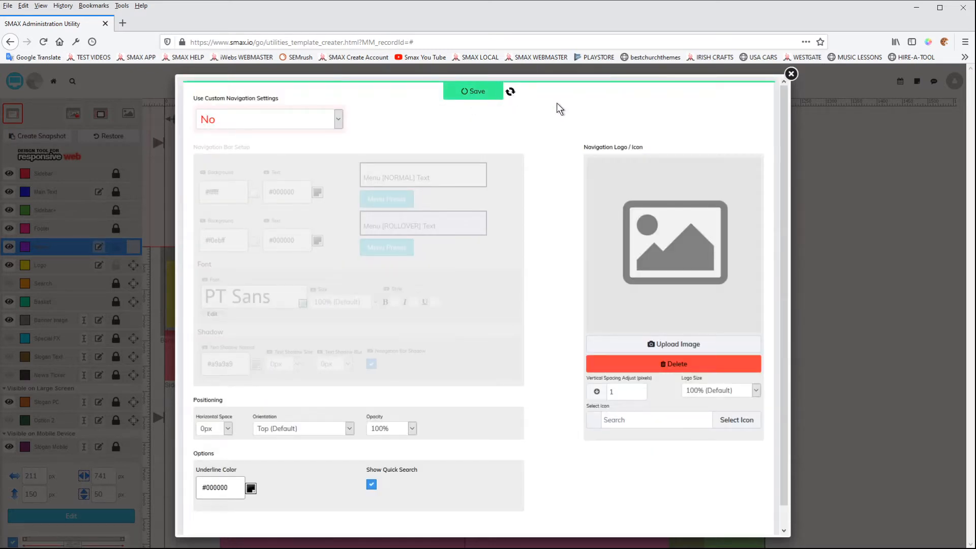
left_click(791, 75)
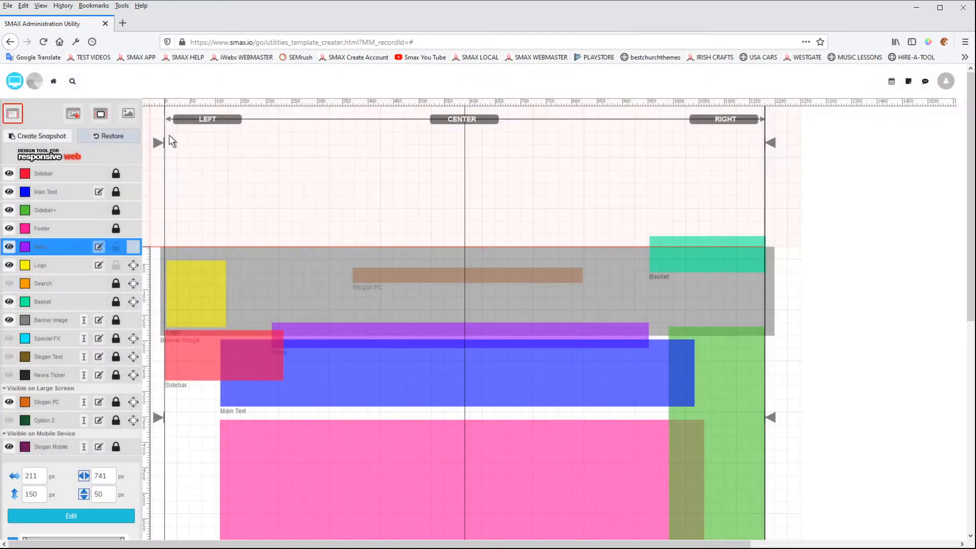
- Preview the site with the default navigation bar, check the Top Level Page submenu, and return to the template editor
left_click(15, 83)
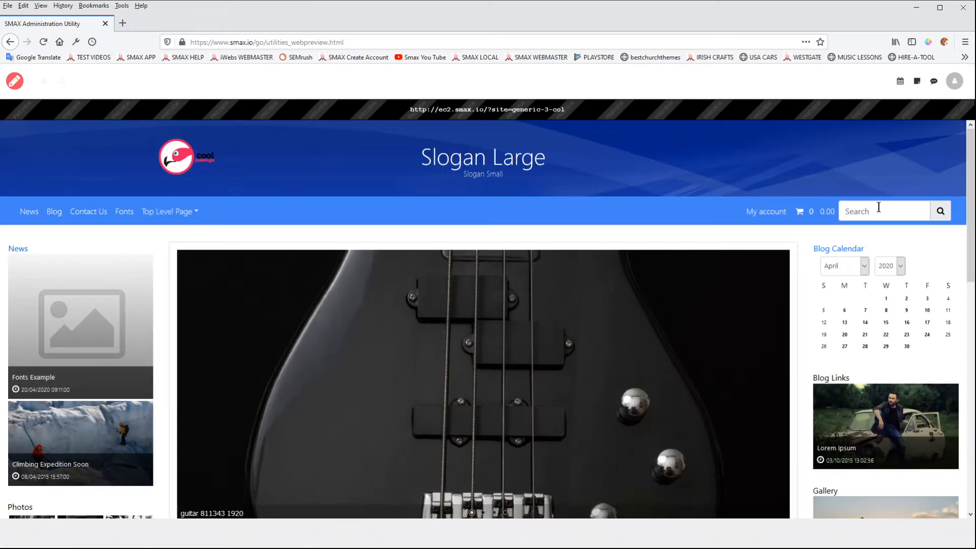
left_click(196, 211)
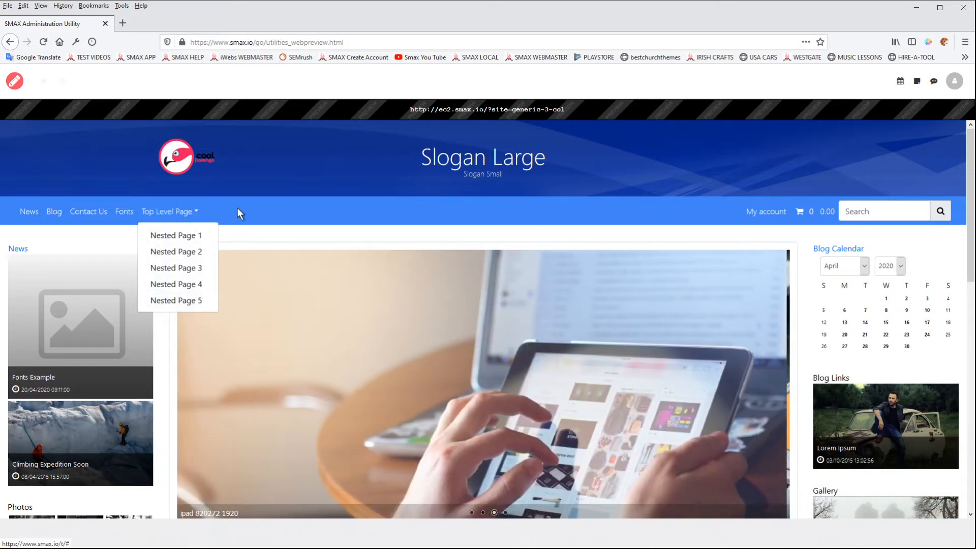
left_click(239, 209)
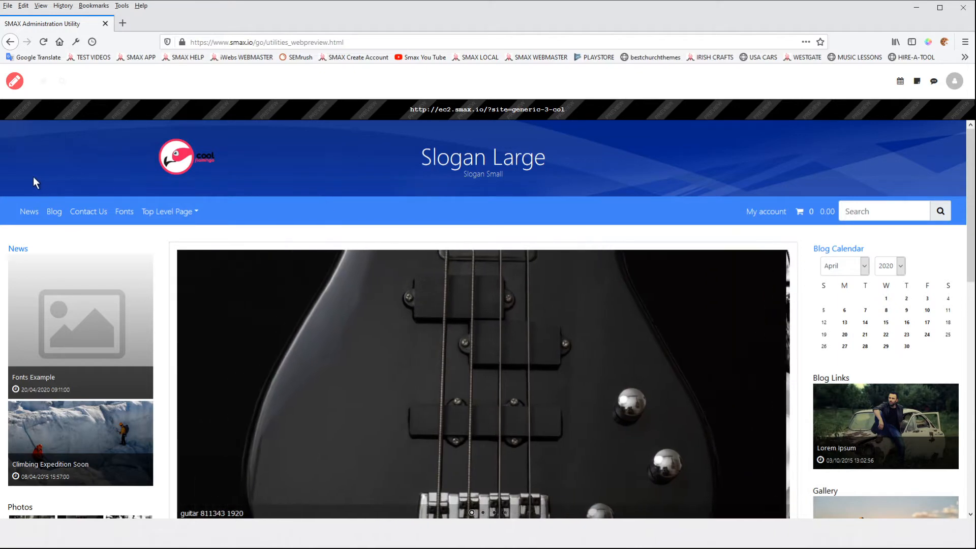
left_click(15, 80)
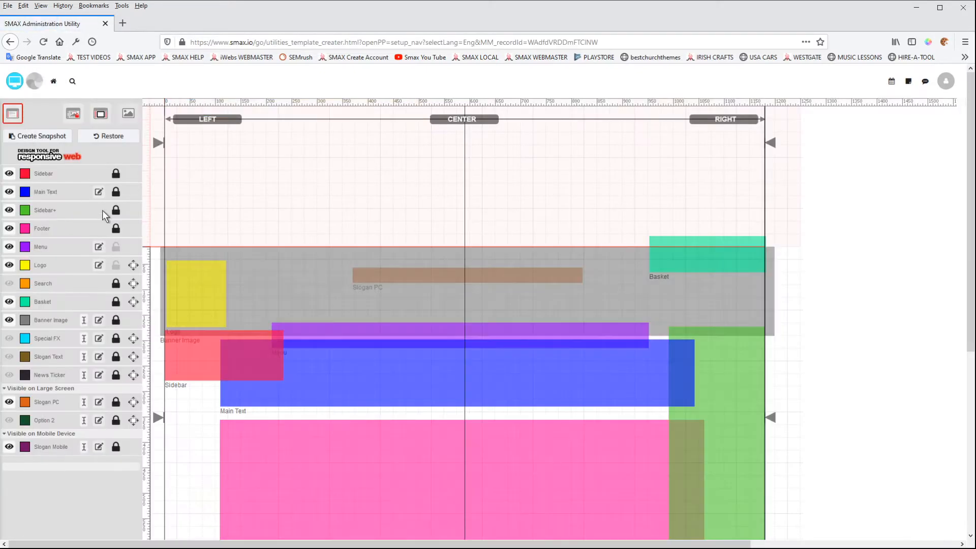
- Reopen the Menu element's settings and set Use Custom Navigation Settings to Yes
left_click(40, 250)
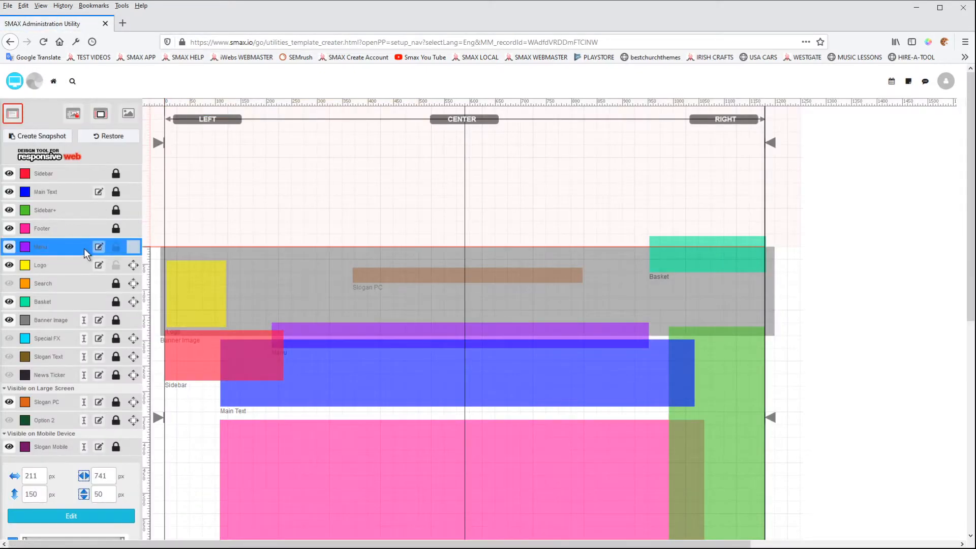
left_click(98, 246)
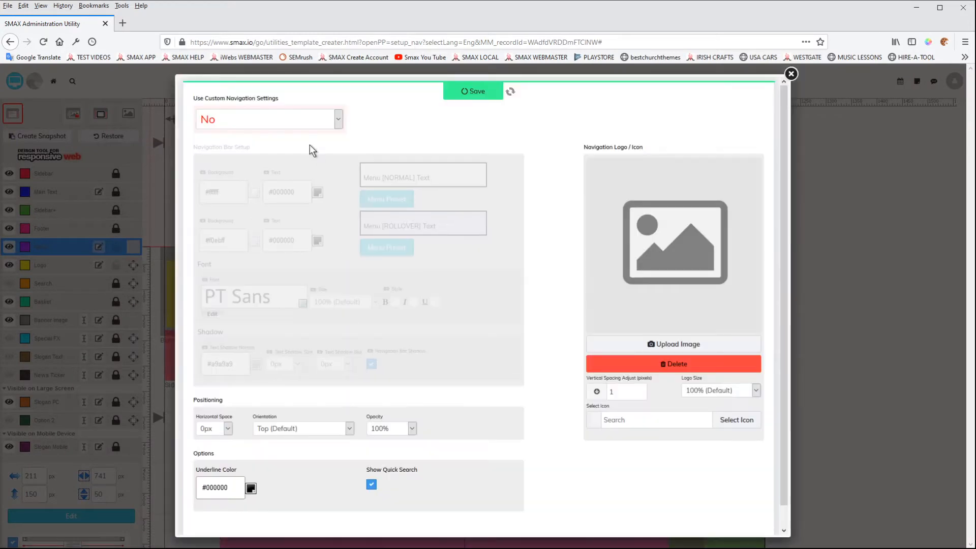
left_click(299, 118)
left_click(258, 151)
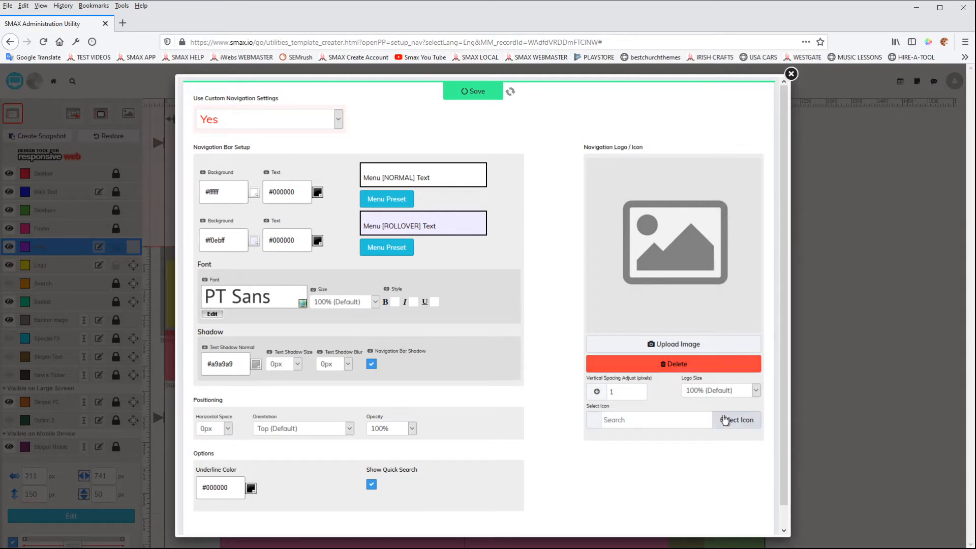
- Search the icon library for "home", choose the house icon as the navigation icon, and save the menu settings
left_click(739, 420)
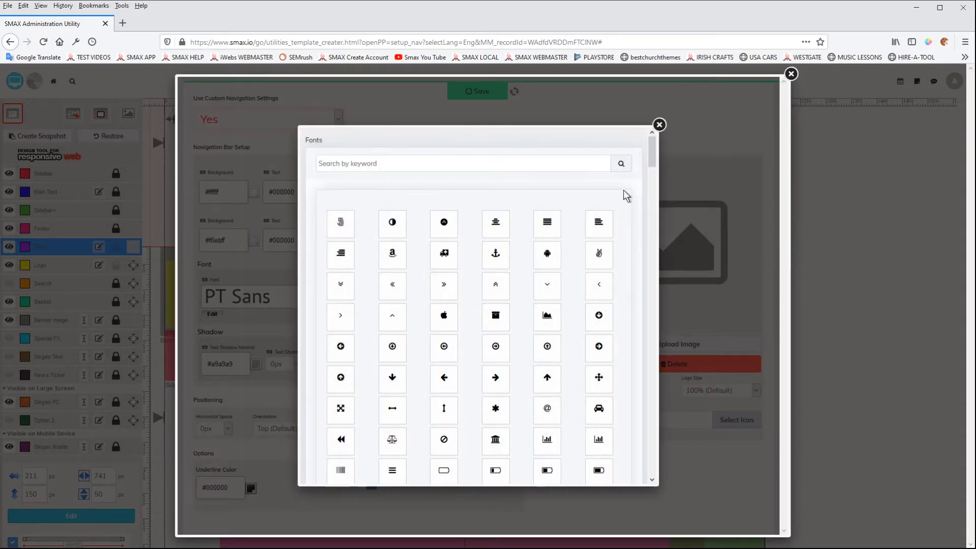
mouse_move(648, 149)
left_mouse_down()
mouse_move(658, 294)
mouse_move(653, 136)
left_mouse_up()
left_click(372, 163)
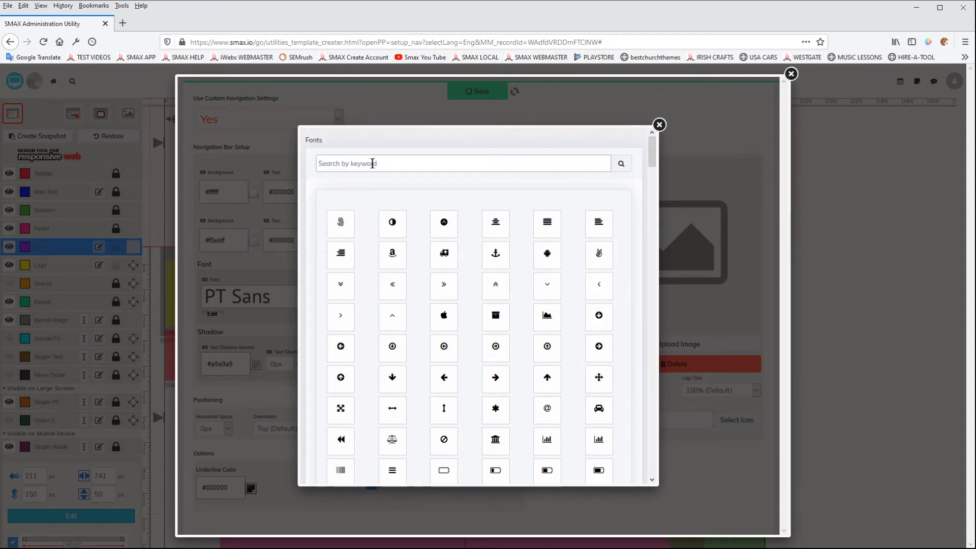
type("home")
left_click(621, 163)
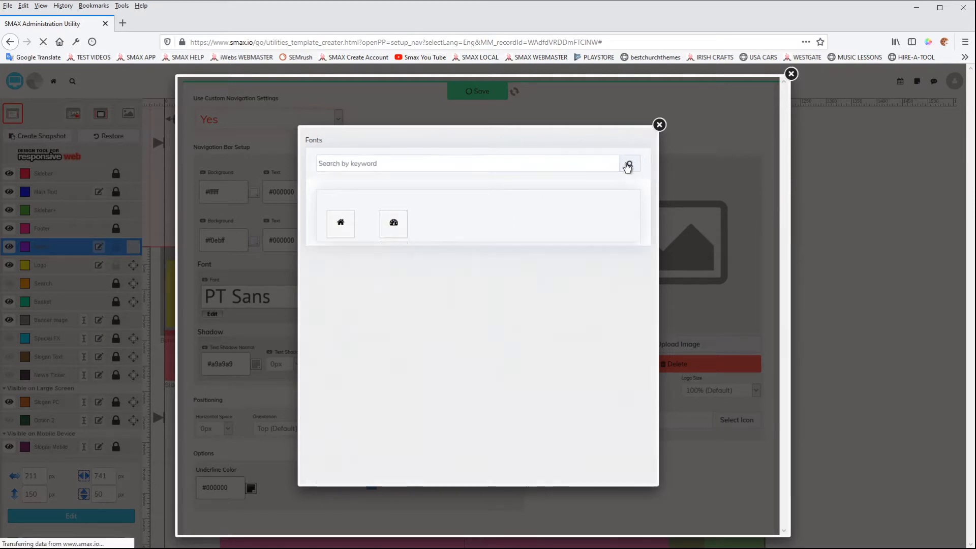
left_click(347, 222)
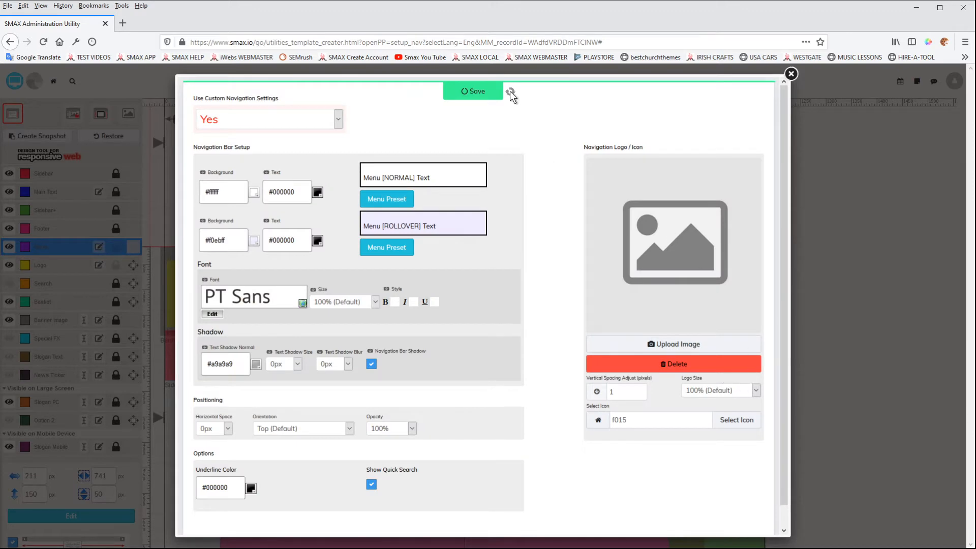
left_click(791, 75)
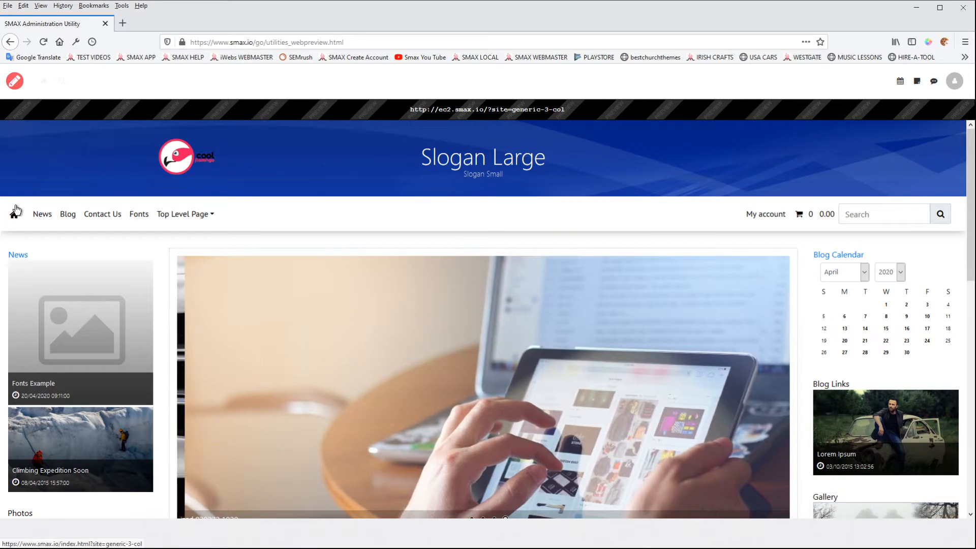
- Return from the preview to the Menu settings, upload coolflamingo_logo.png as the navigation logo, and save
left_click(14, 81)
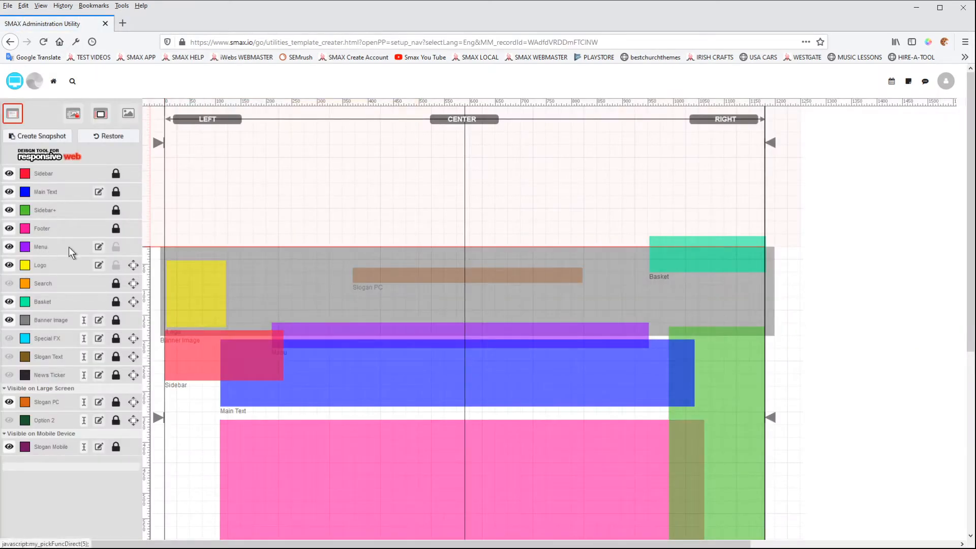
left_click(99, 247)
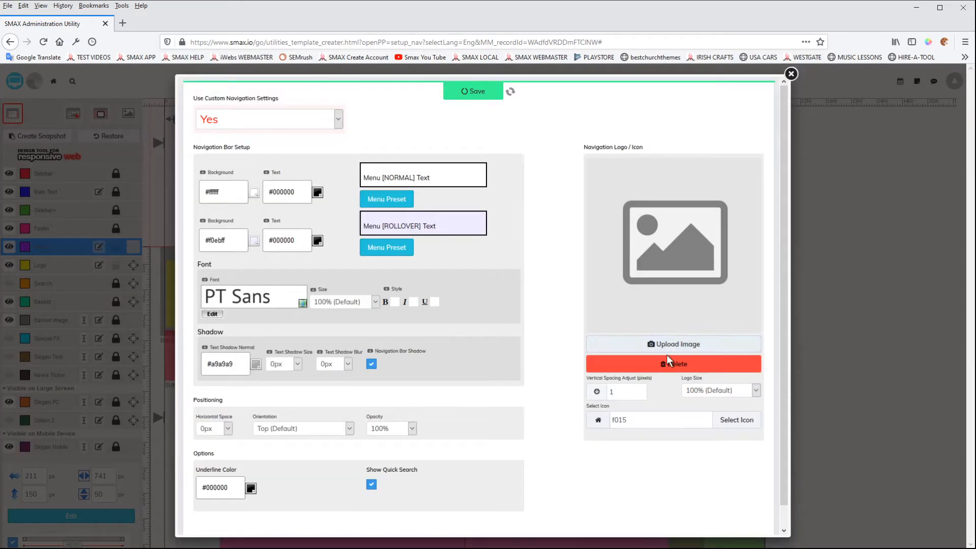
left_click(668, 343)
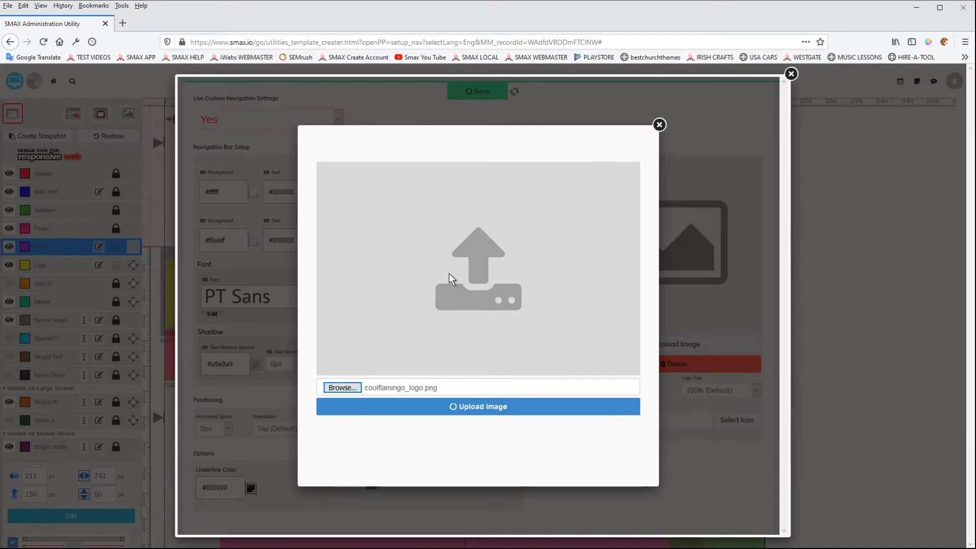
left_click(446, 411)
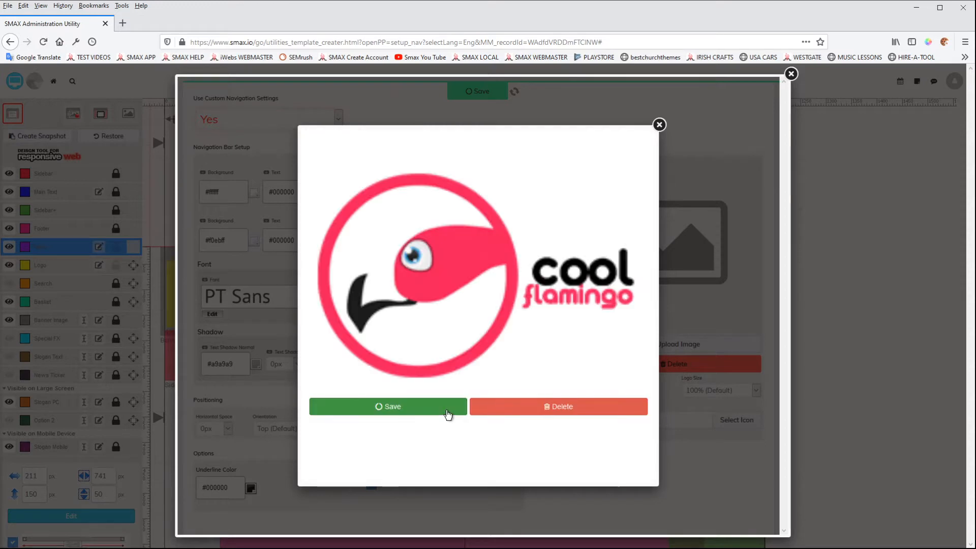
left_click(407, 405)
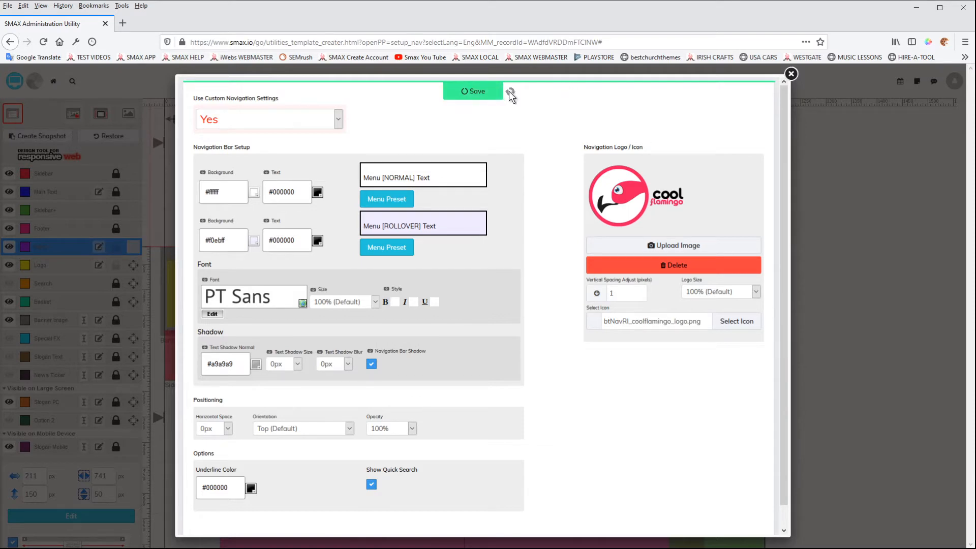
left_click(791, 74)
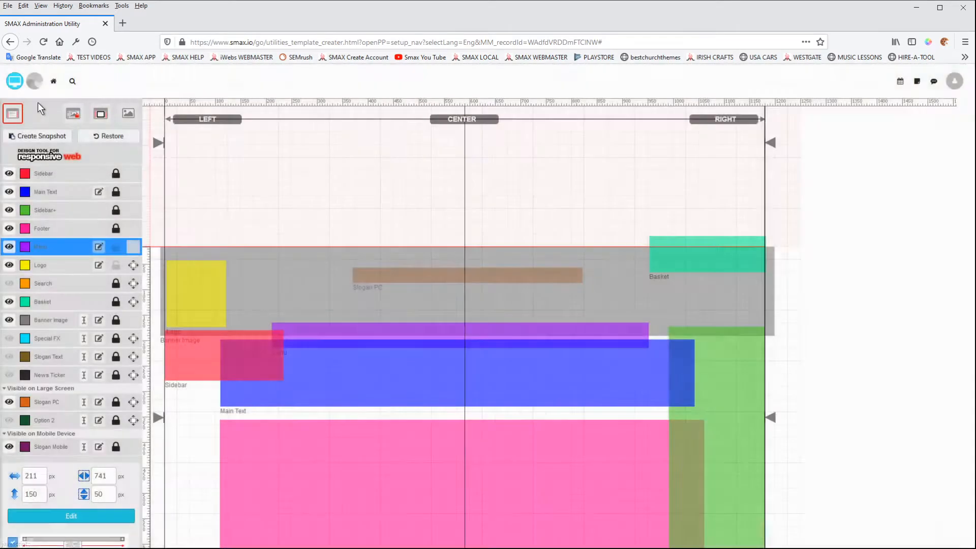
- Check the uploaded logo in preview, then set the navigation logo size to 50% in the Menu settings and save
left_click(14, 81)
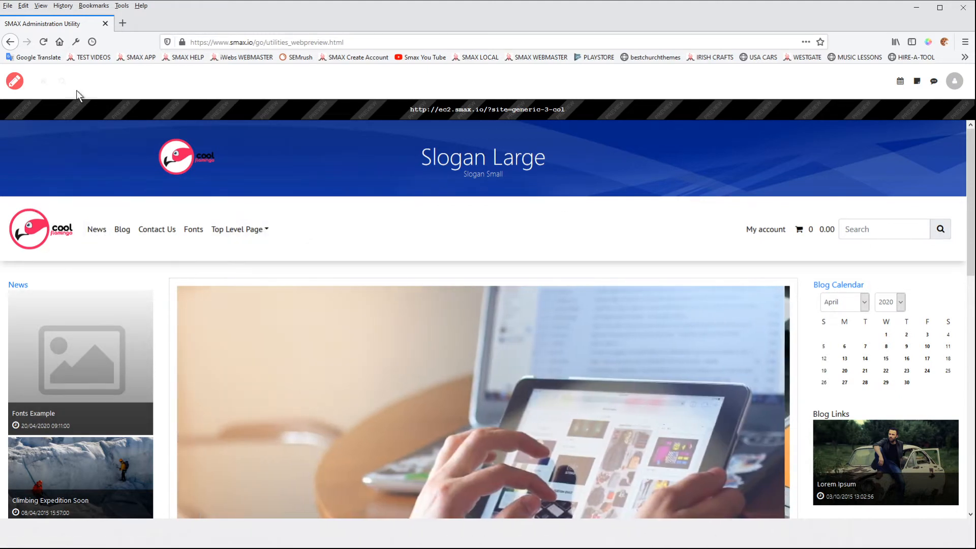
left_click(14, 81)
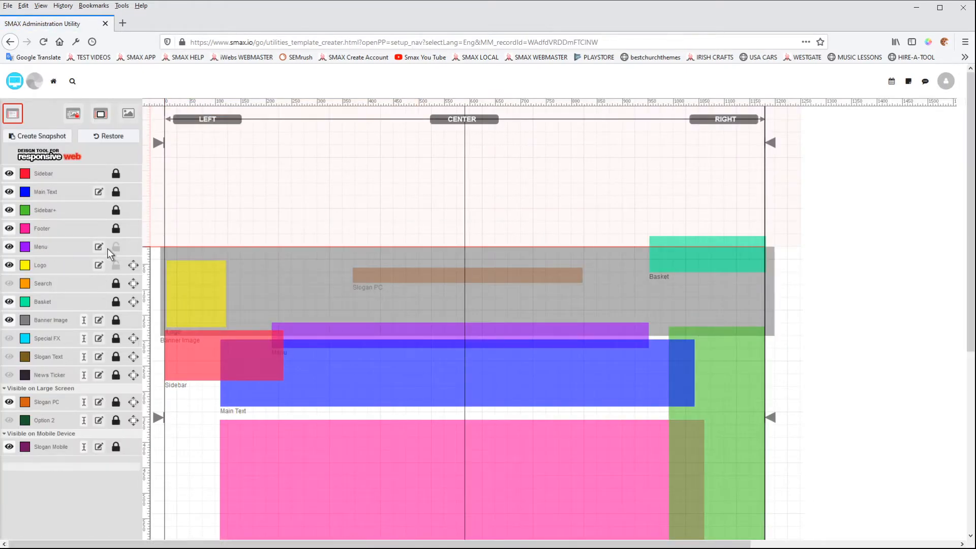
left_click(99, 247)
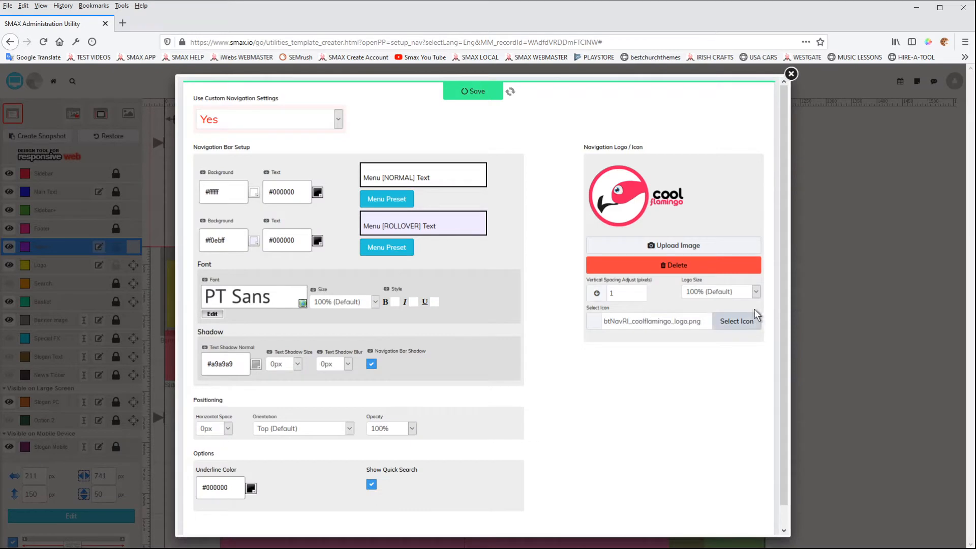
left_click(746, 331)
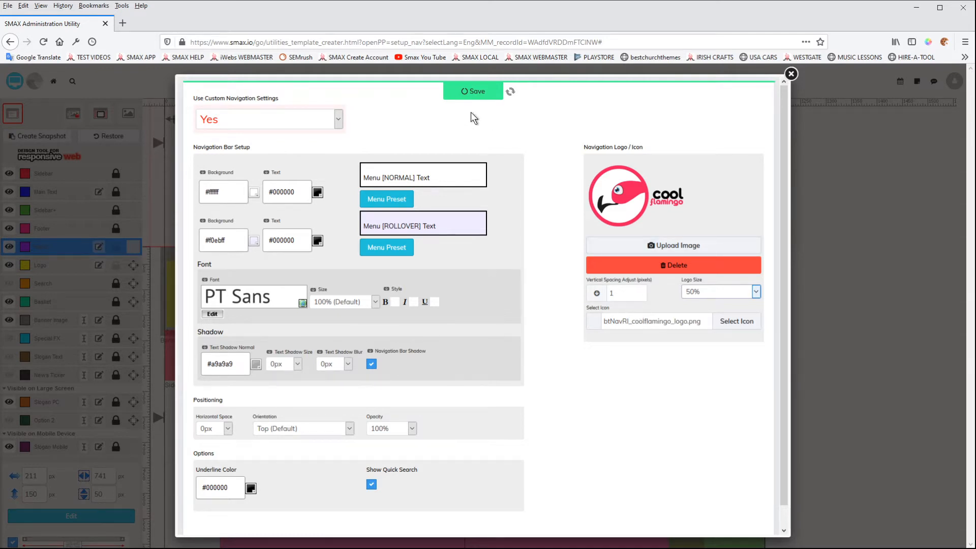
left_click(475, 91)
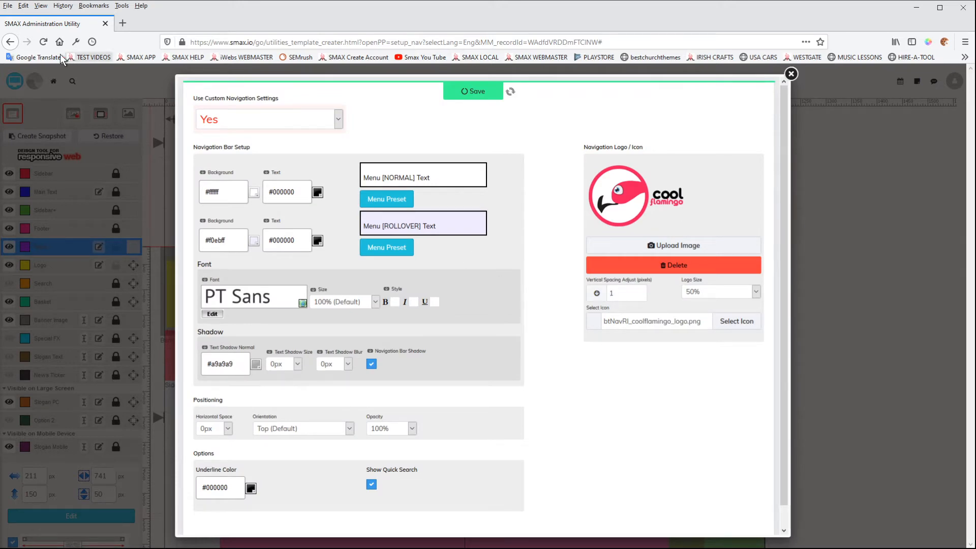
left_click(791, 74)
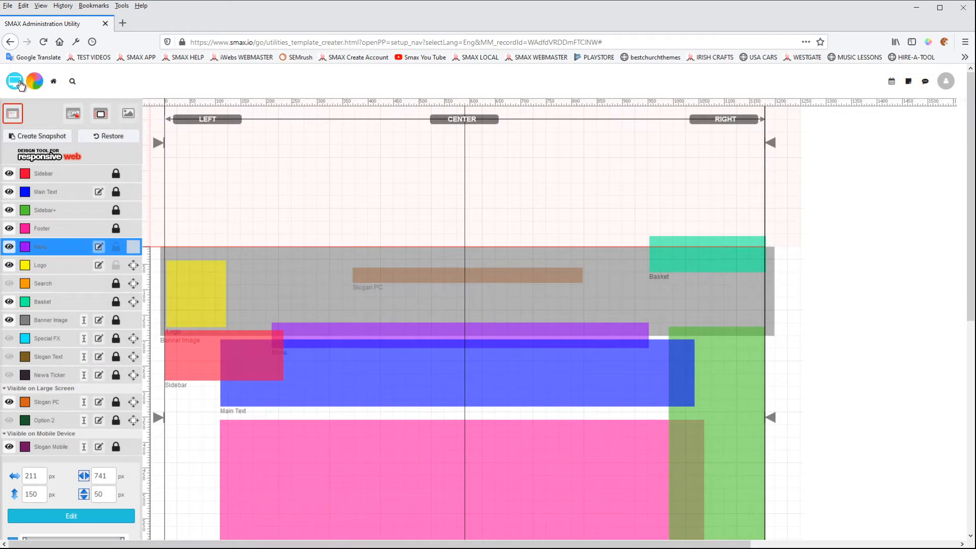
- Reload the editor, preview the site to check the resized logo and Top Level Page item, and return to the editor
left_click(15, 82)
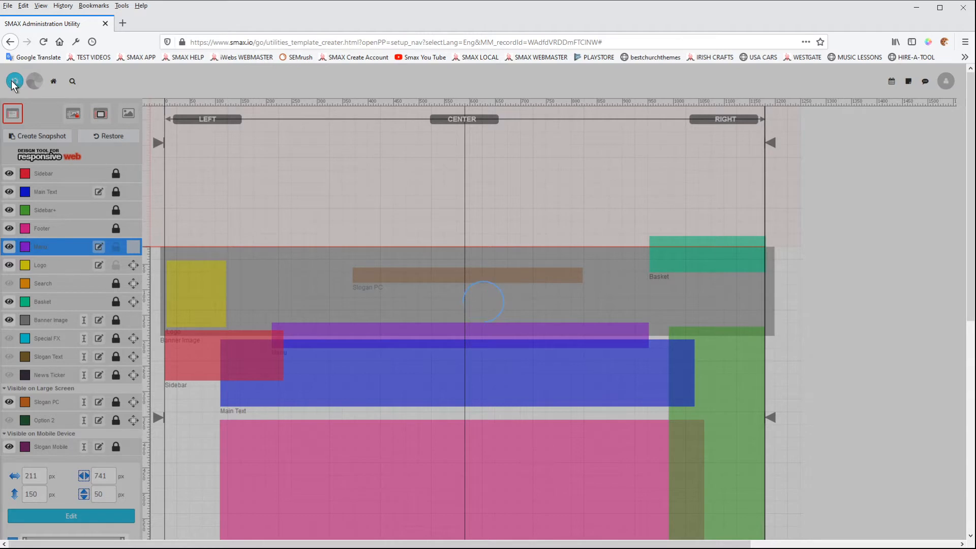
left_click(44, 41)
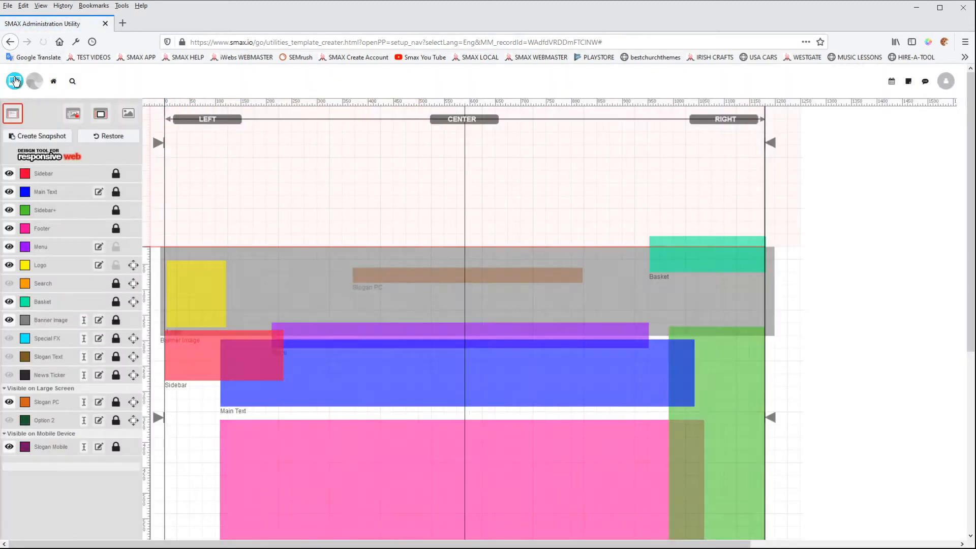
left_click(15, 82)
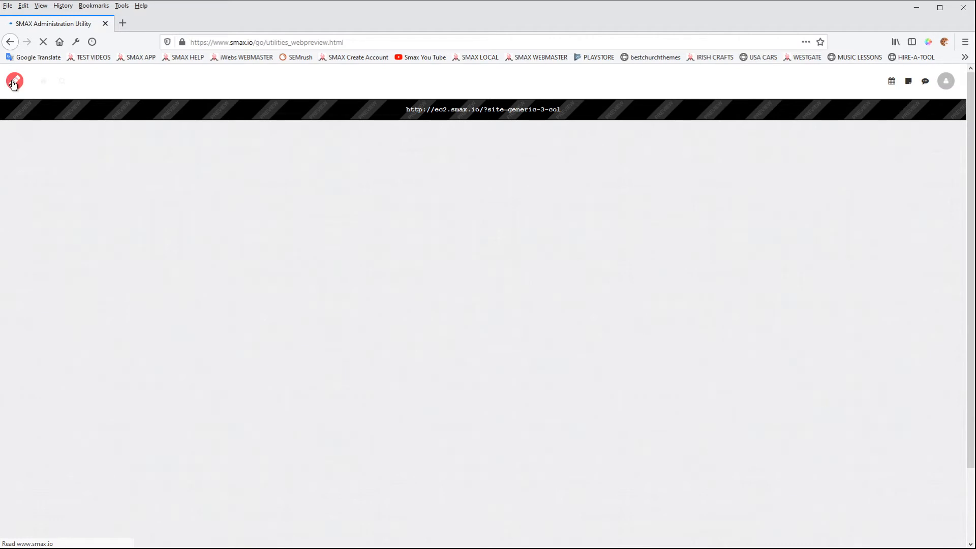
left_click(14, 84)
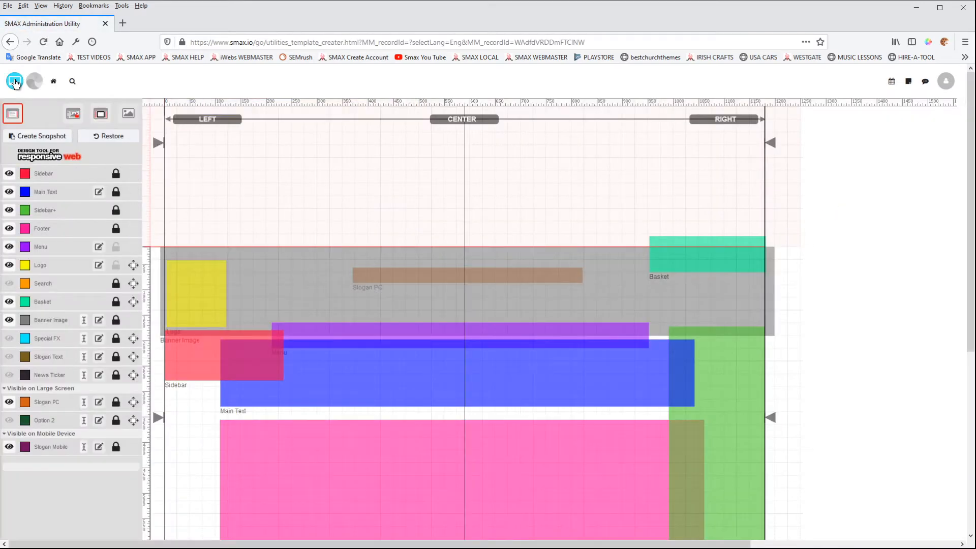
left_click(15, 82)
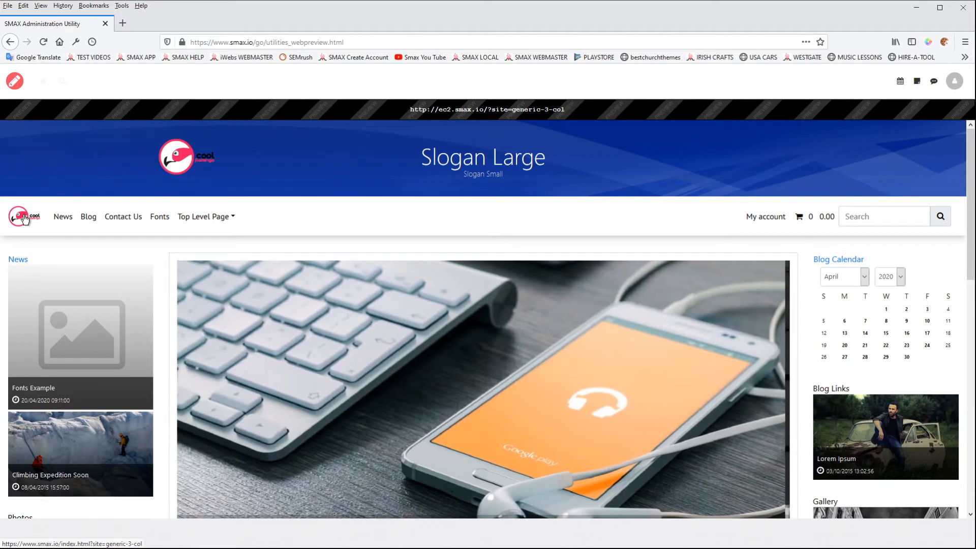
left_click(216, 220)
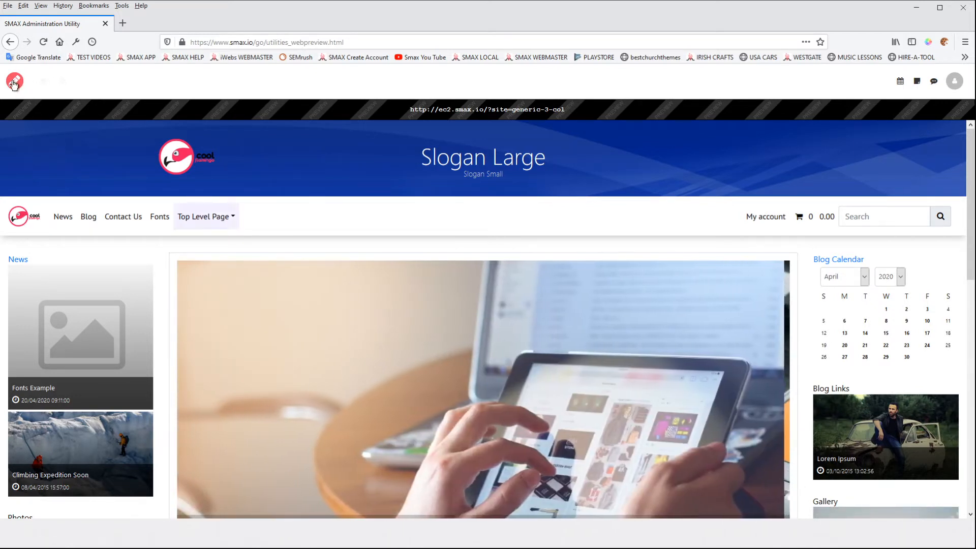
left_click(15, 81)
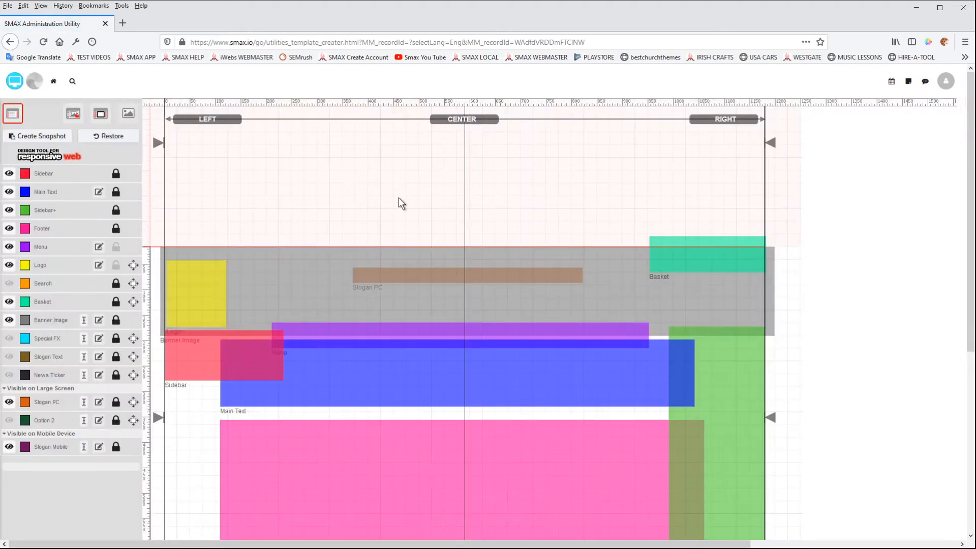
- Set the navigation logo's vertical spacing adjustment to 10 pixels, save, and check its alignment in preview
left_click(99, 248)
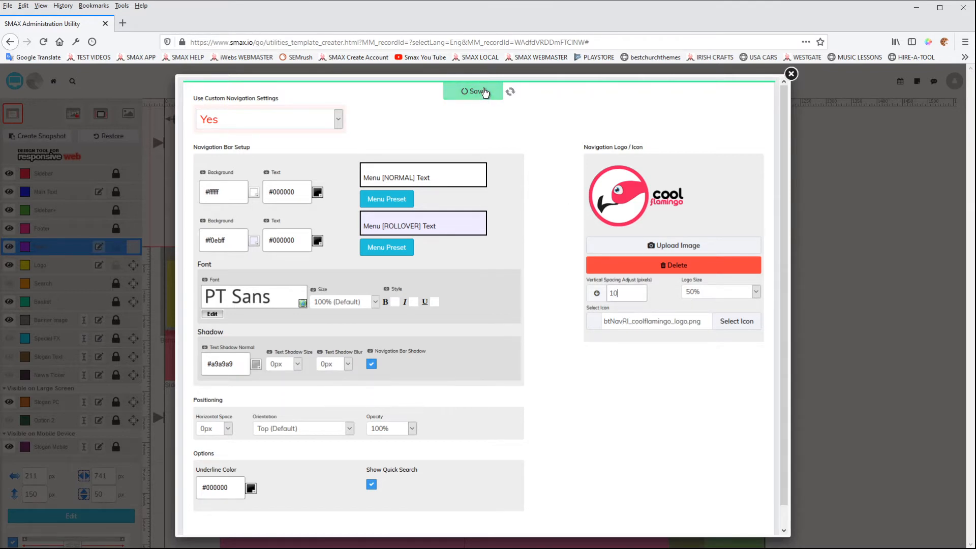
left_click(510, 91)
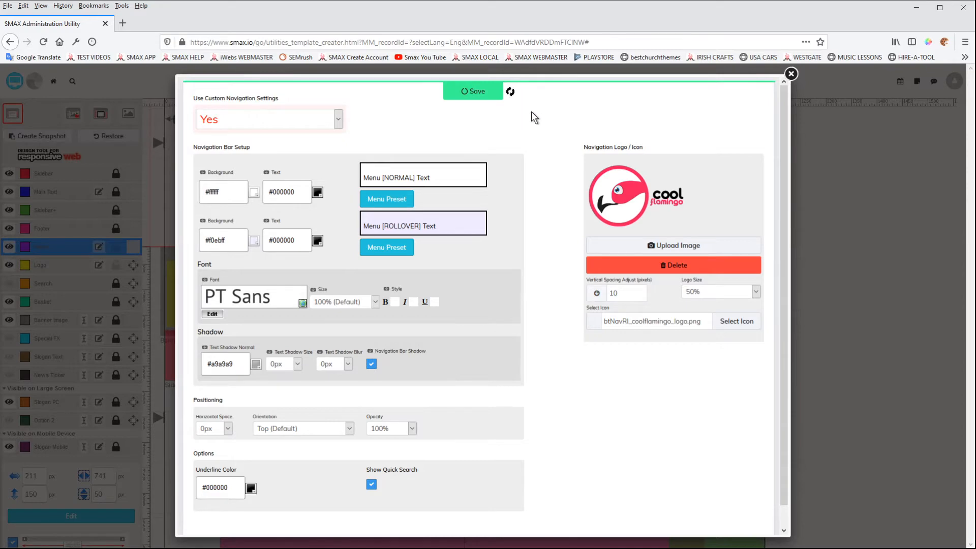
left_click(790, 74)
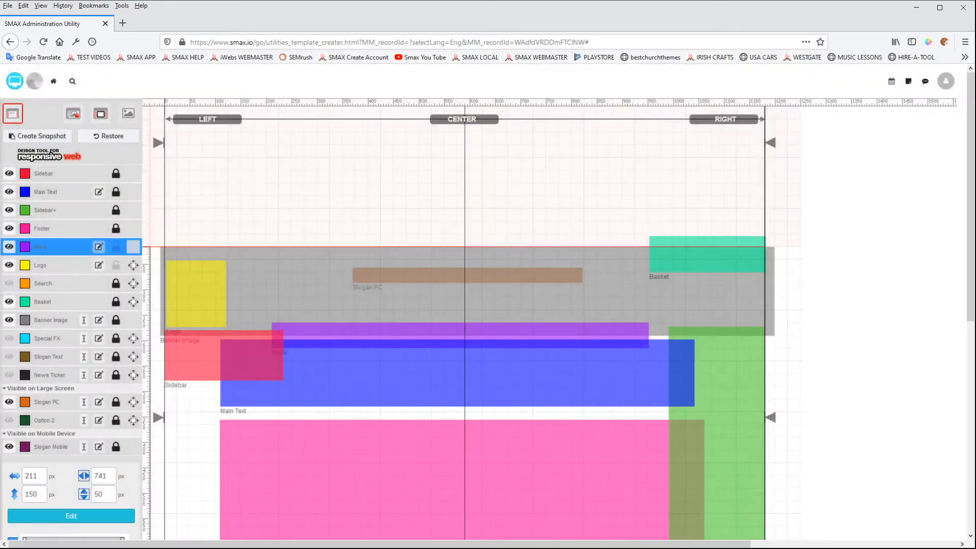
left_click(15, 82)
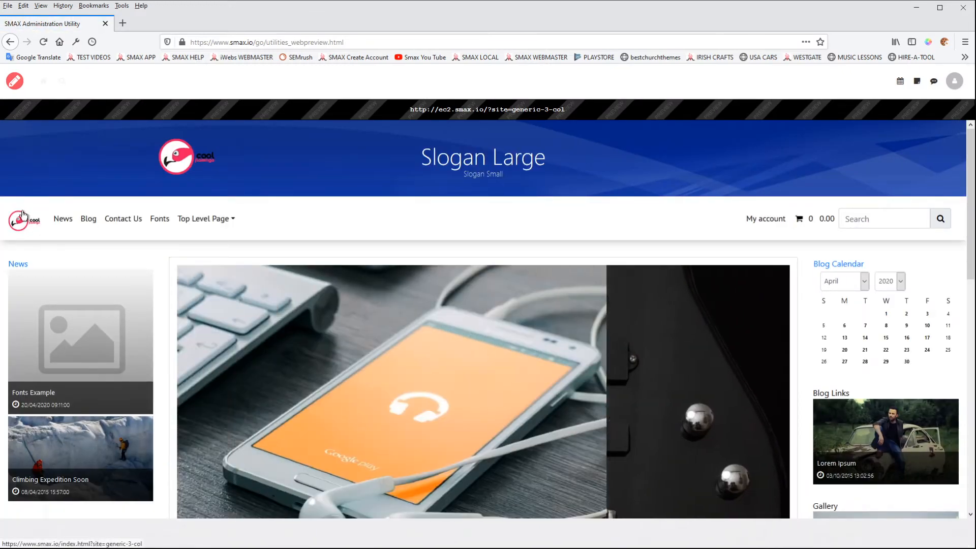
left_click(14, 81)
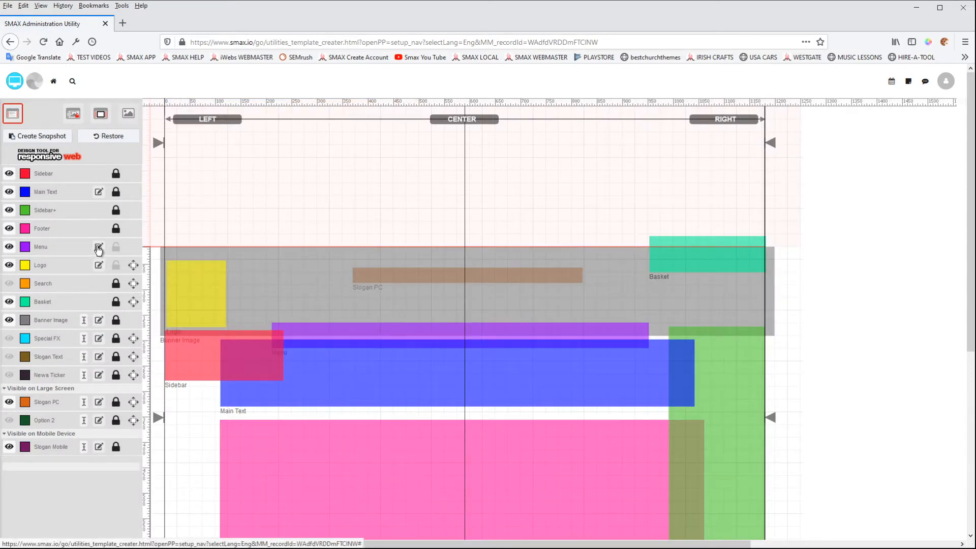
- Reset the logo's vertical spacing adjustment to 0, save, and delete the uploaded navigation logo
left_click(97, 247)
double_click(614, 294)
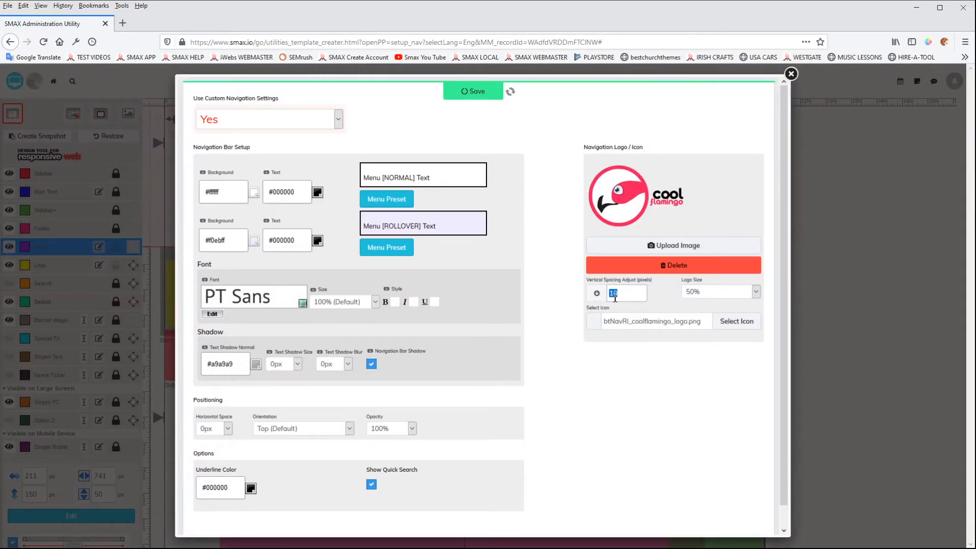
left_click(474, 93)
left_click(620, 270)
left_click(513, 258)
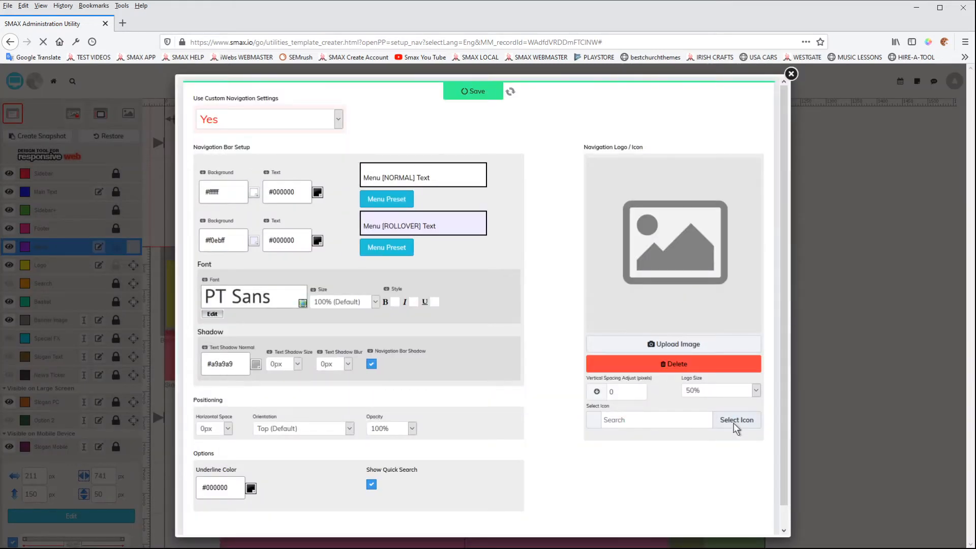
- Use the house icon, found by searching for "home", as the navigation icon, save, and check it in preview
left_click(733, 420)
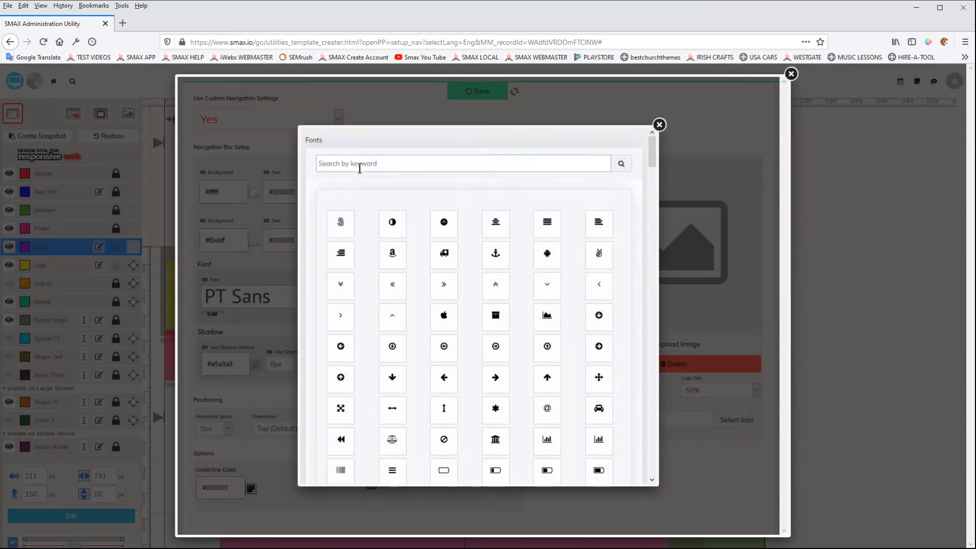
type("home")
left_click(621, 164)
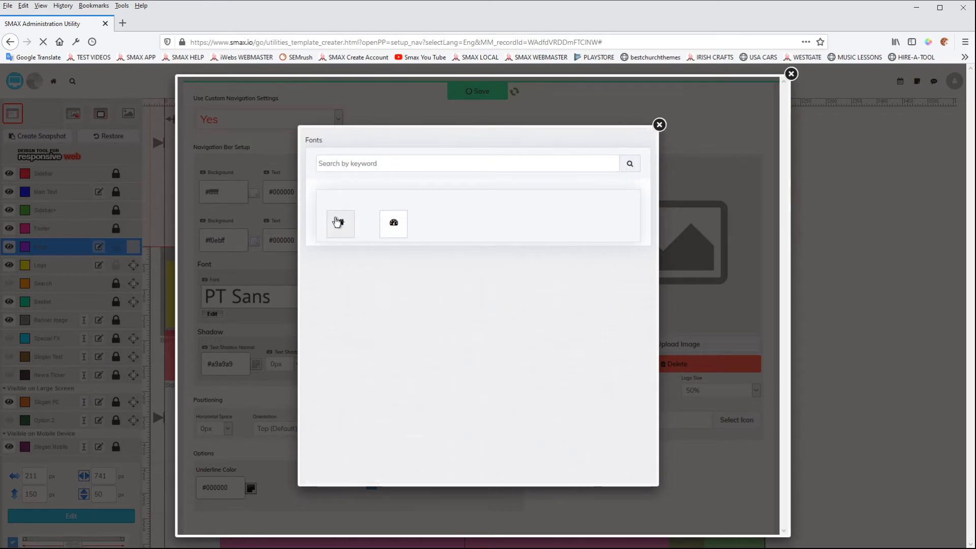
left_click(337, 221)
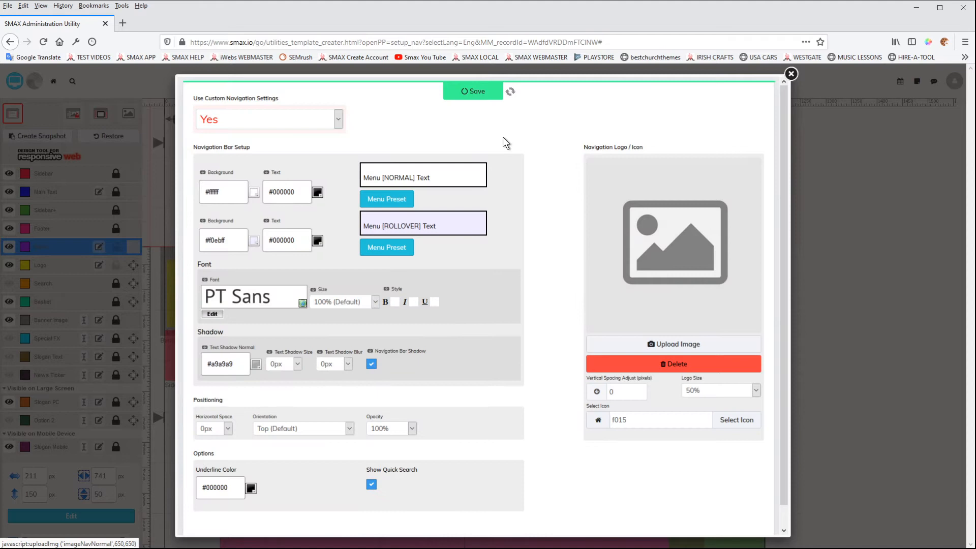
left_click(469, 94)
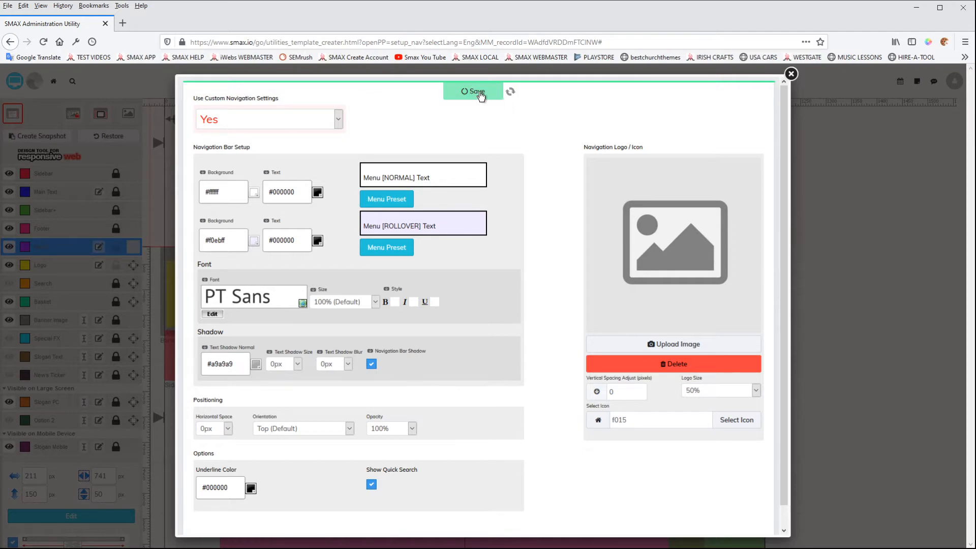
left_click(791, 74)
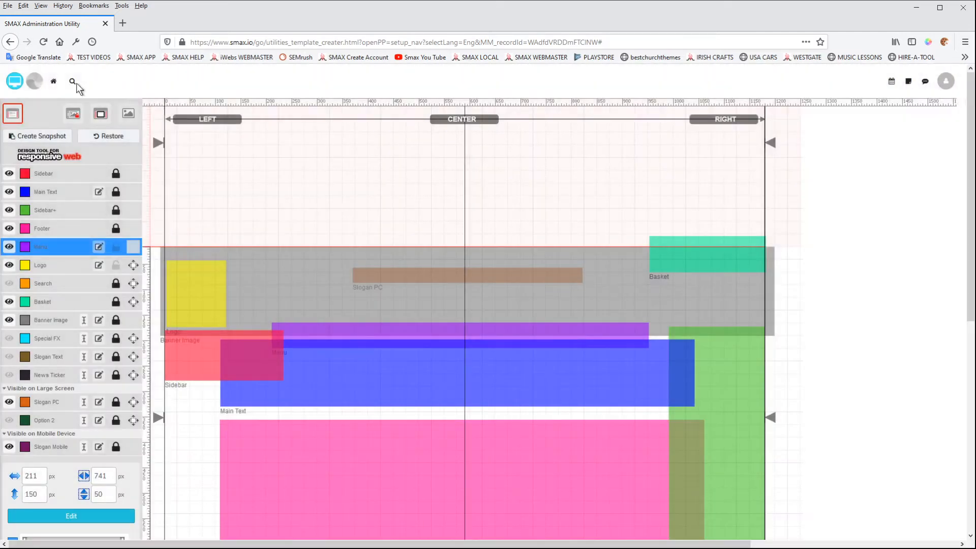
left_click(16, 84)
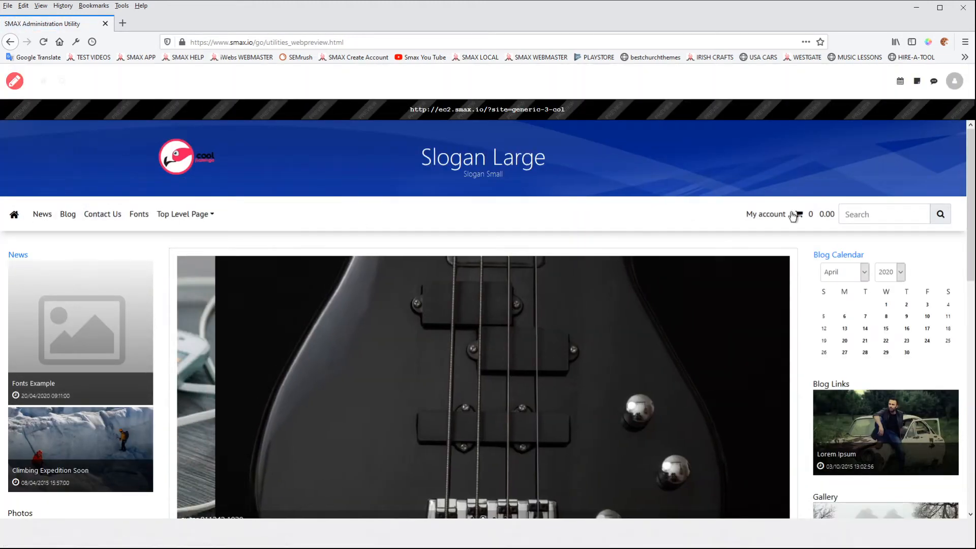
left_click(14, 83)
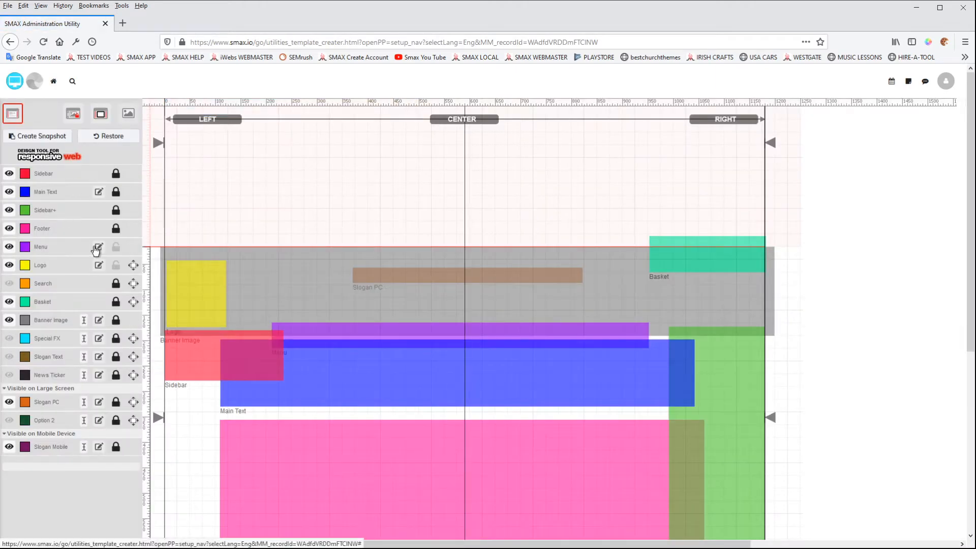
- Set the menu's rollover background colour to red #ff0000 and save the Menu settings
left_click(98, 247)
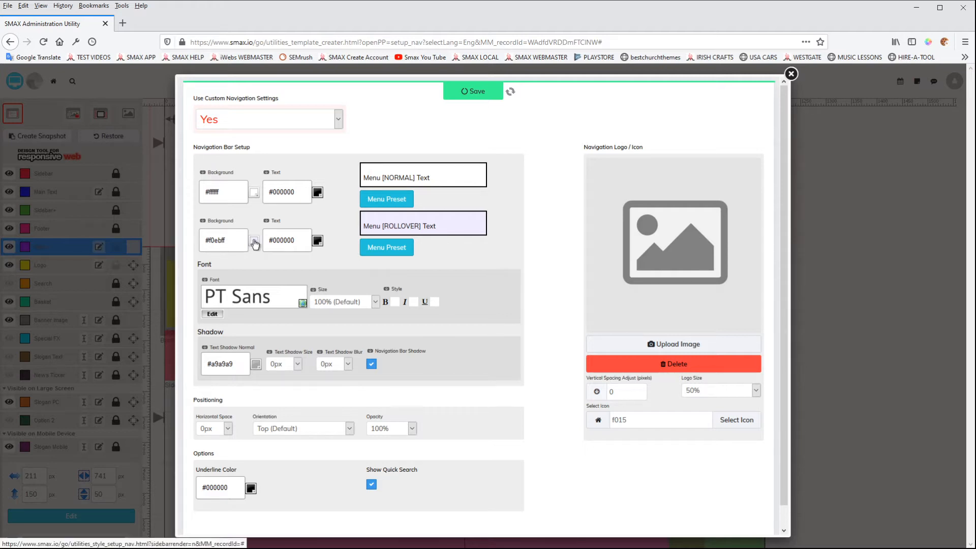
left_click(253, 241)
left_click_drag(299, 277, 296, 253)
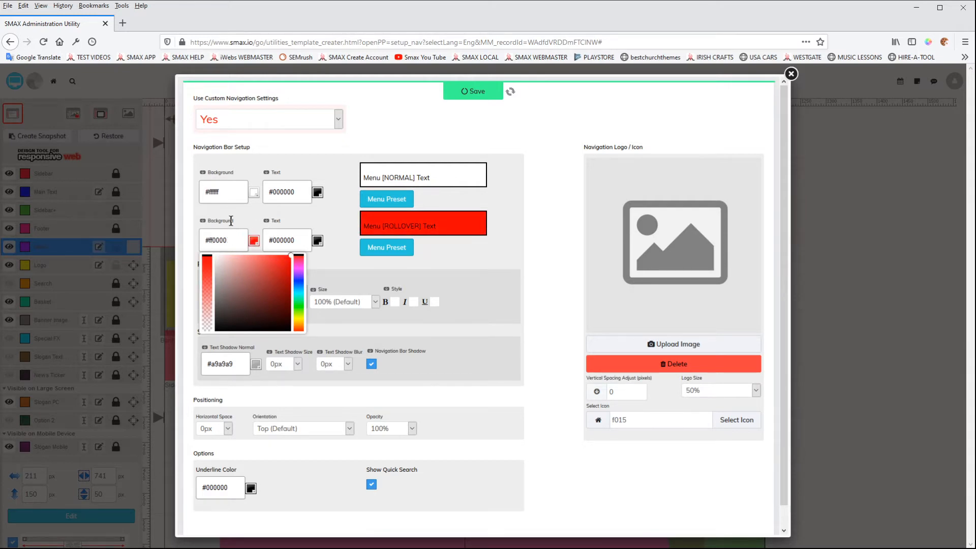
left_click(342, 251)
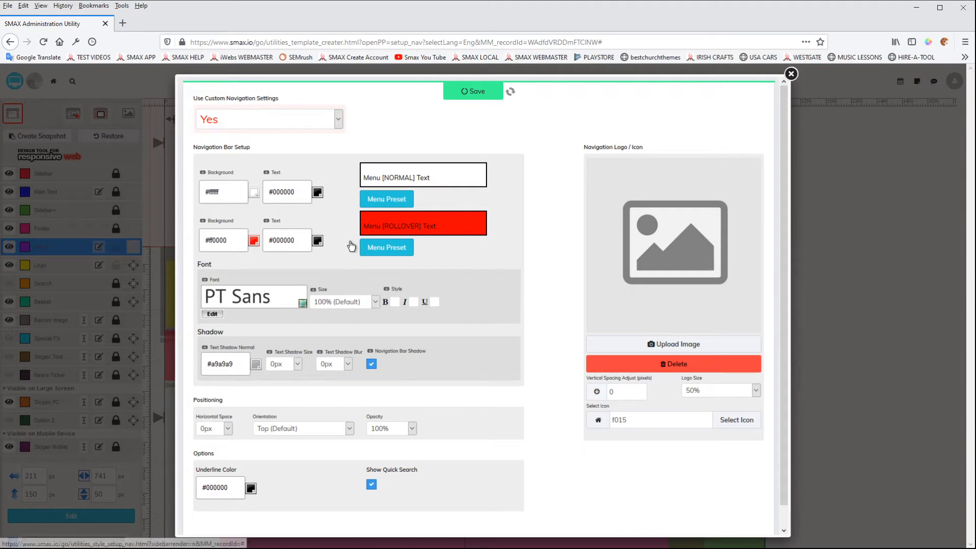
left_click(473, 92)
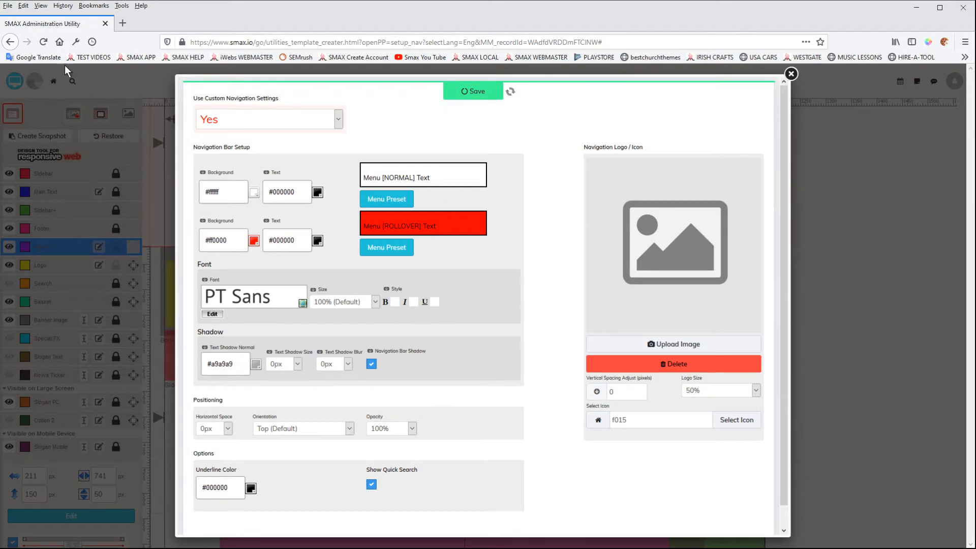
left_click(791, 74)
- Preview the rollover colour on the Top Level Page item and its submenu, and return to the template editor
left_click(13, 82)
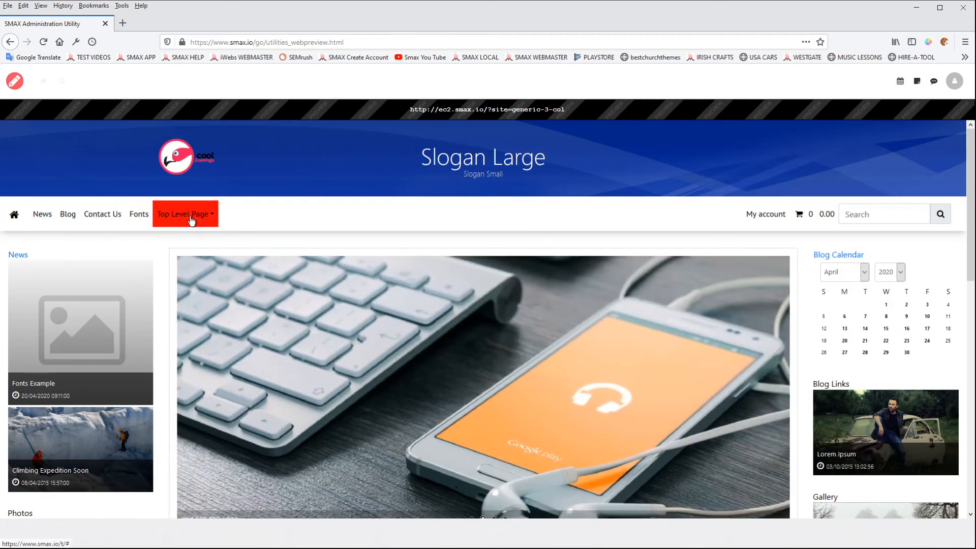
left_click(197, 216)
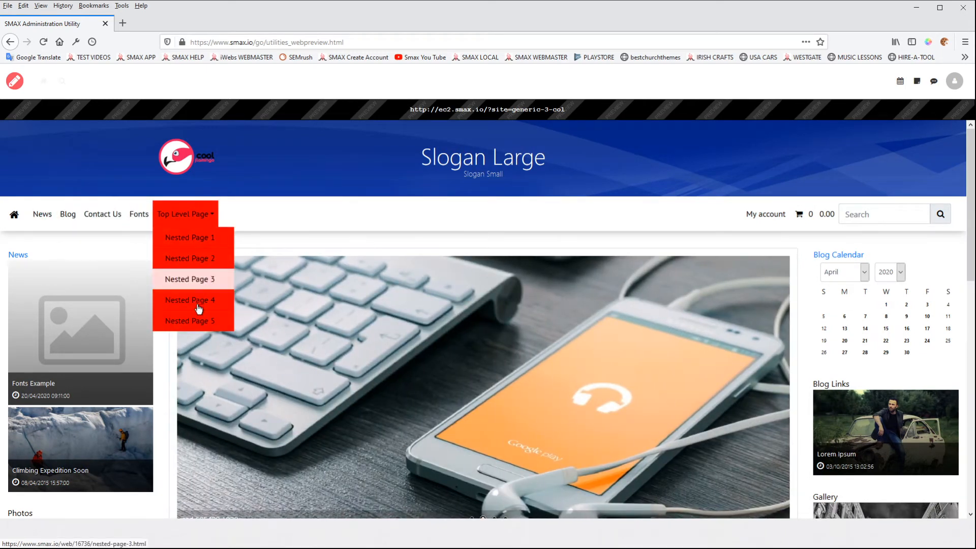
left_click(10, 81)
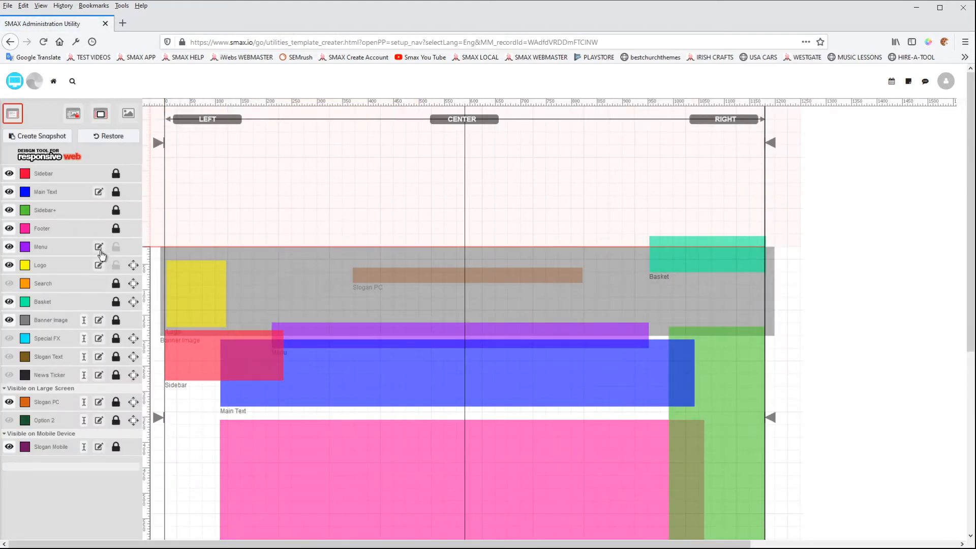
- Set the menu's rollover text colour to cyan #03fffb and save the Menu settings
left_click(99, 247)
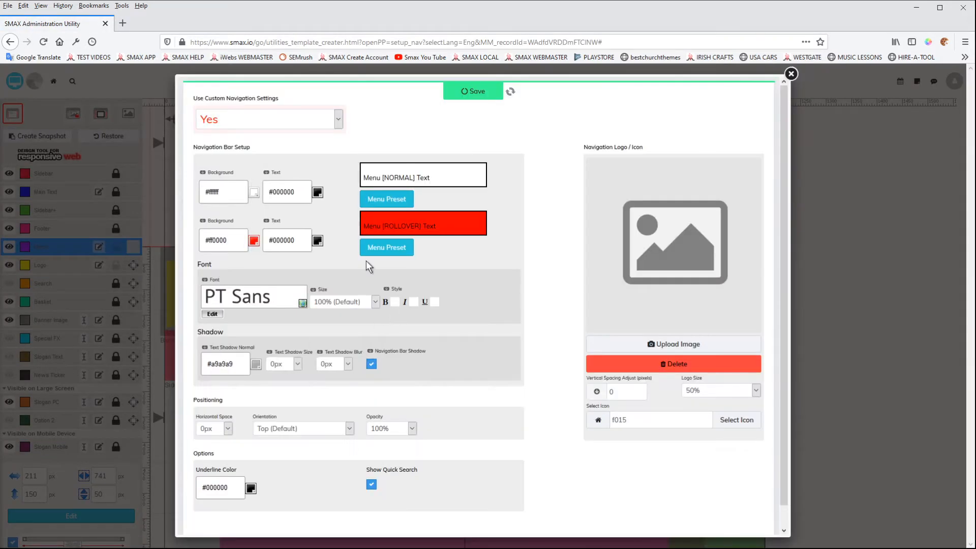
left_click(318, 242)
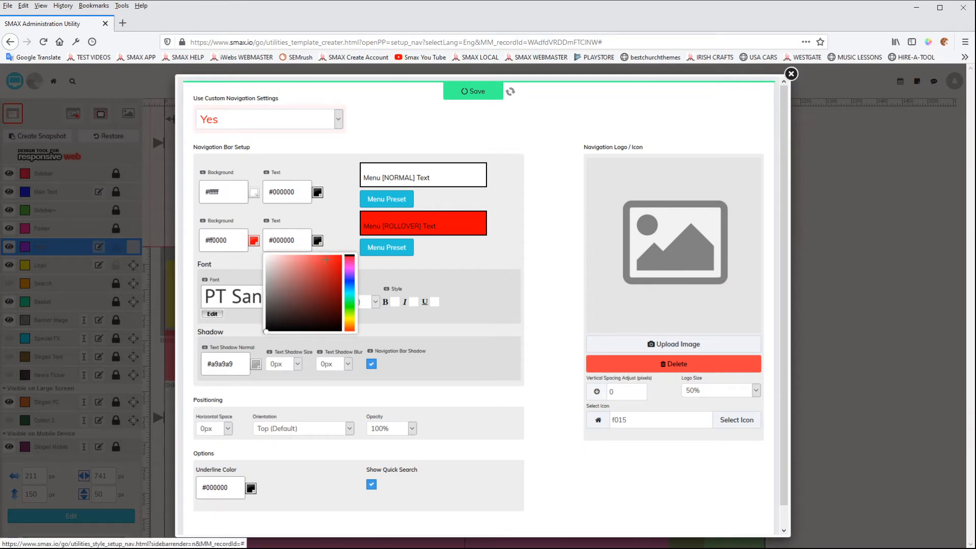
left_click(351, 293)
left_click_drag(323, 284, 341, 253)
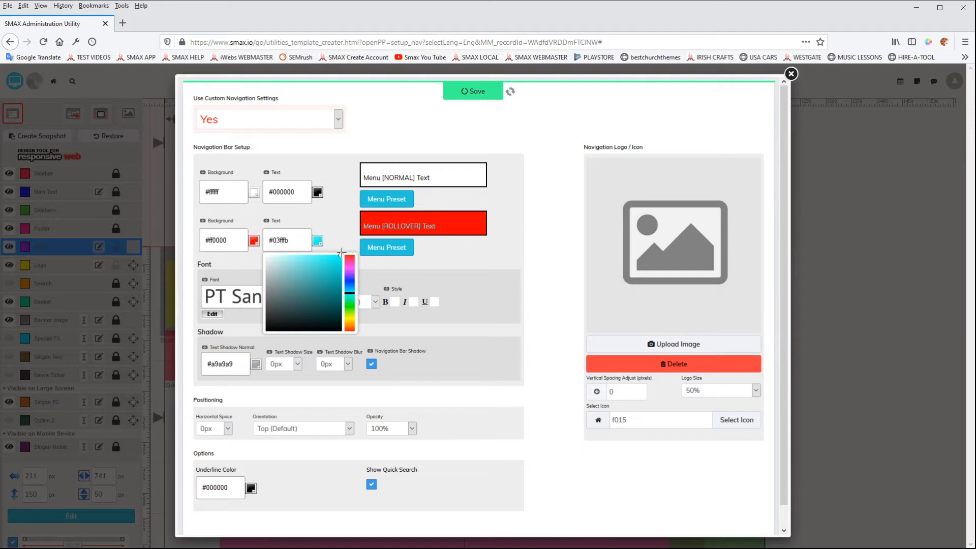
left_click(478, 93)
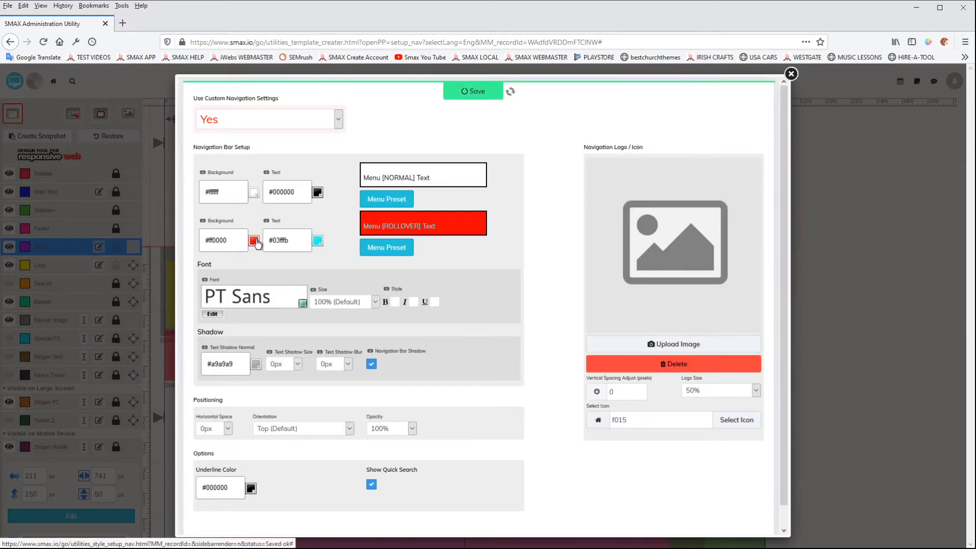
- Make the rollover background red mostly transparent, set the rollover text to blue #002bff, and save the Menu settings
left_click(254, 241)
left_click_drag(206, 259, 207, 308)
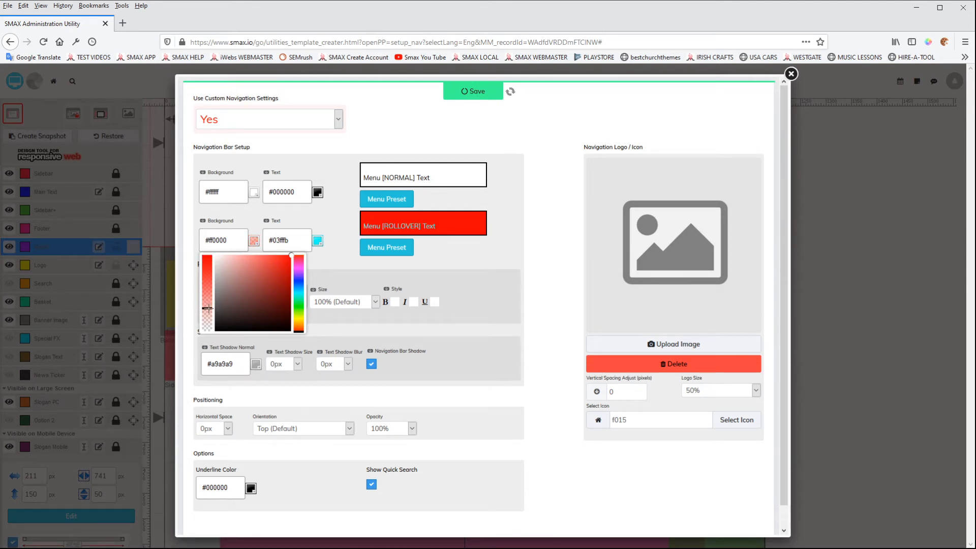
left_click(322, 261)
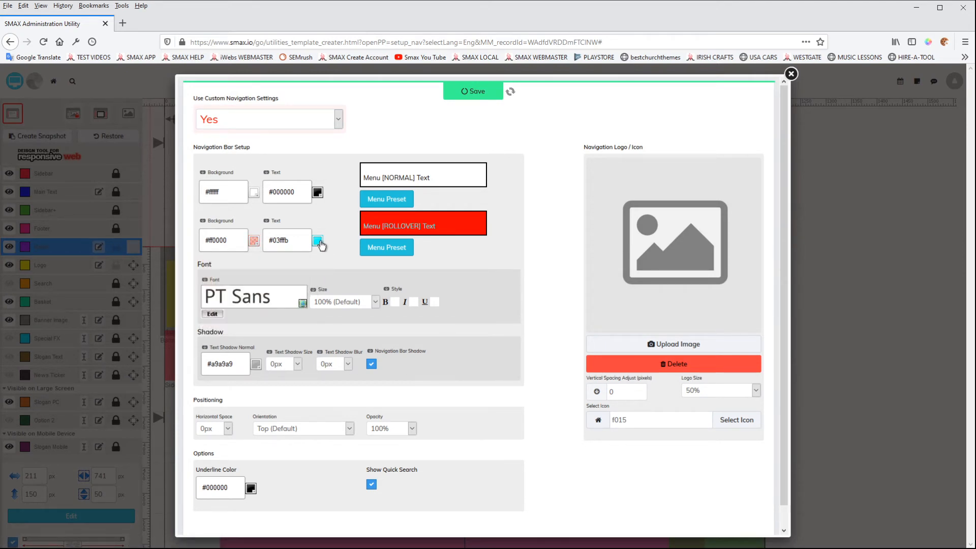
left_click(319, 241)
left_click(349, 281)
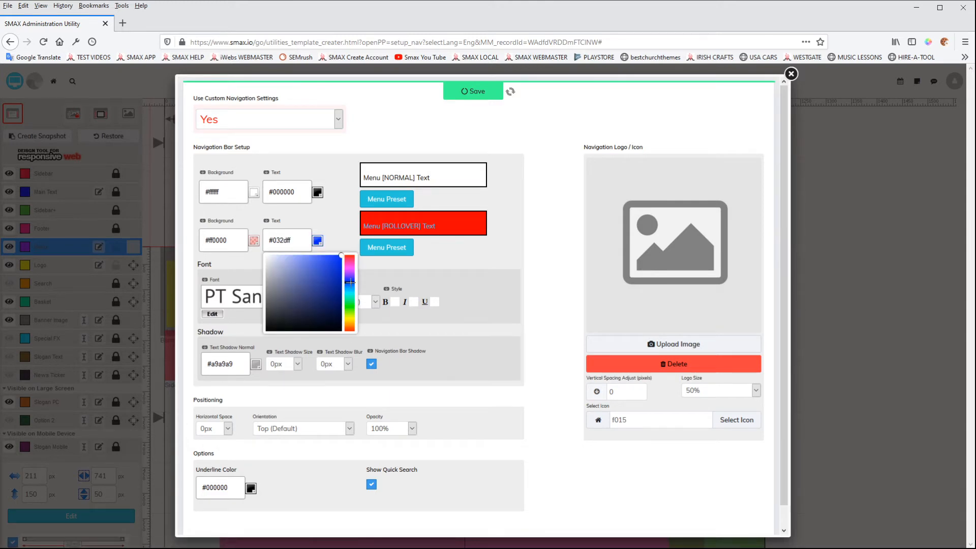
left_click(463, 93)
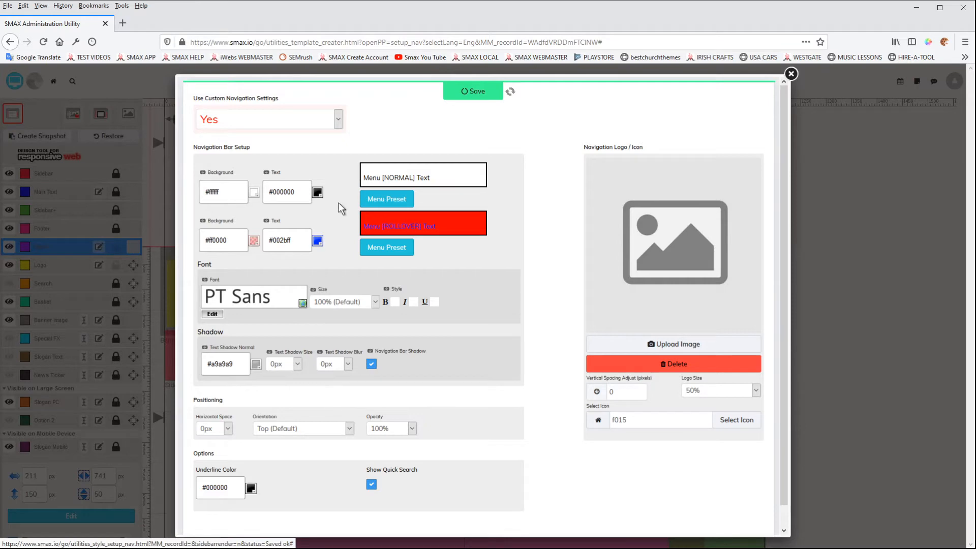
left_click(791, 74)
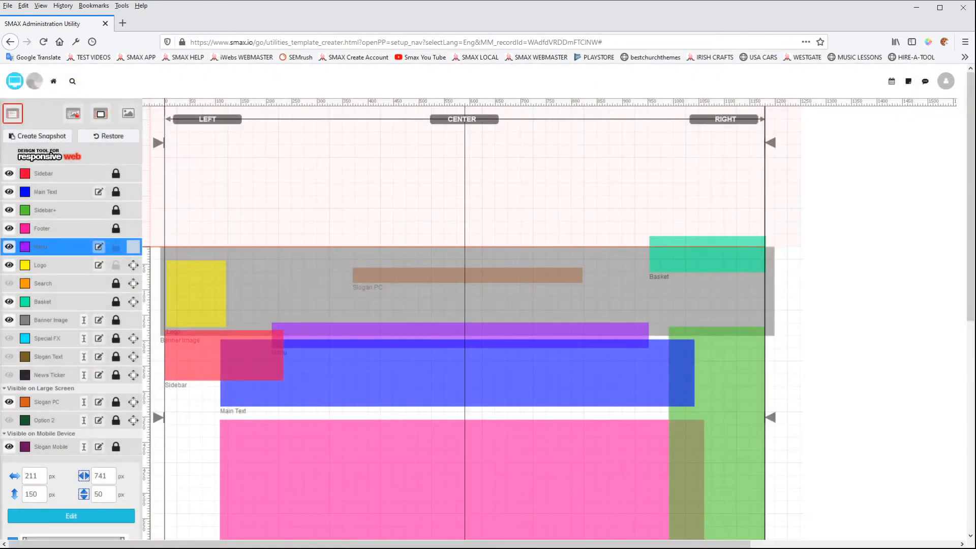
- Preview the transparent rollover background and blue text on the navigation items and Top Level Page submenu, and return to the template editor
left_click(16, 84)
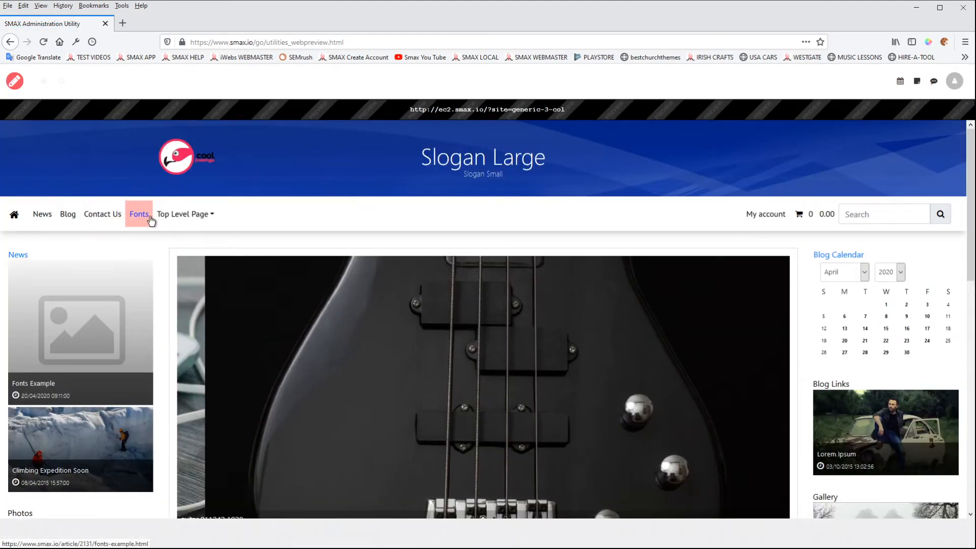
left_click(187, 215)
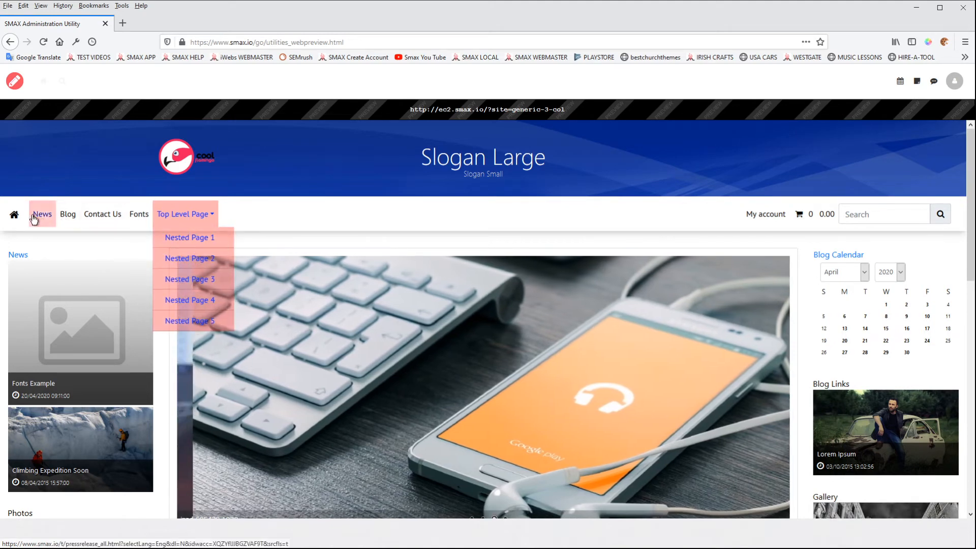
left_click(314, 177)
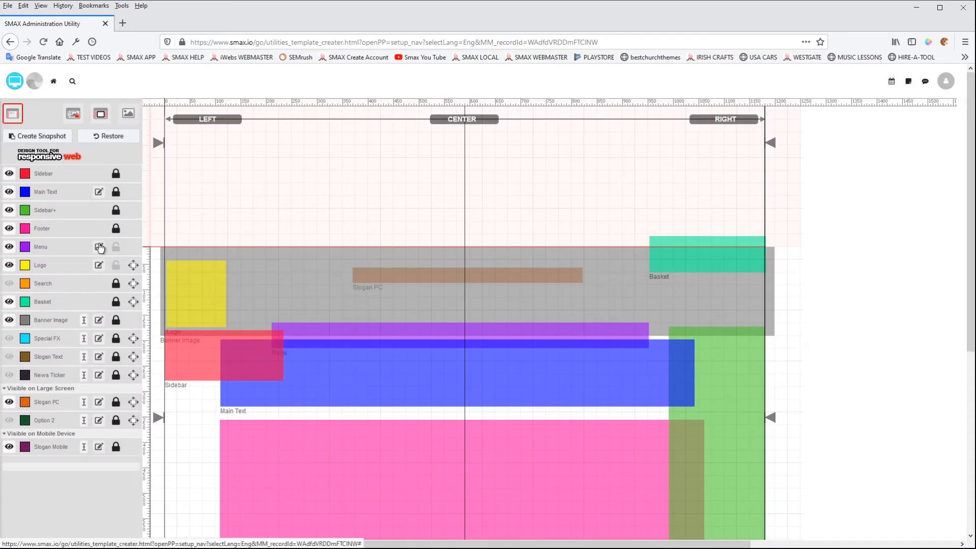
- In the Menu settings, set the rollover background to white #ffffff and the rollover text to black #000000
left_click(99, 247)
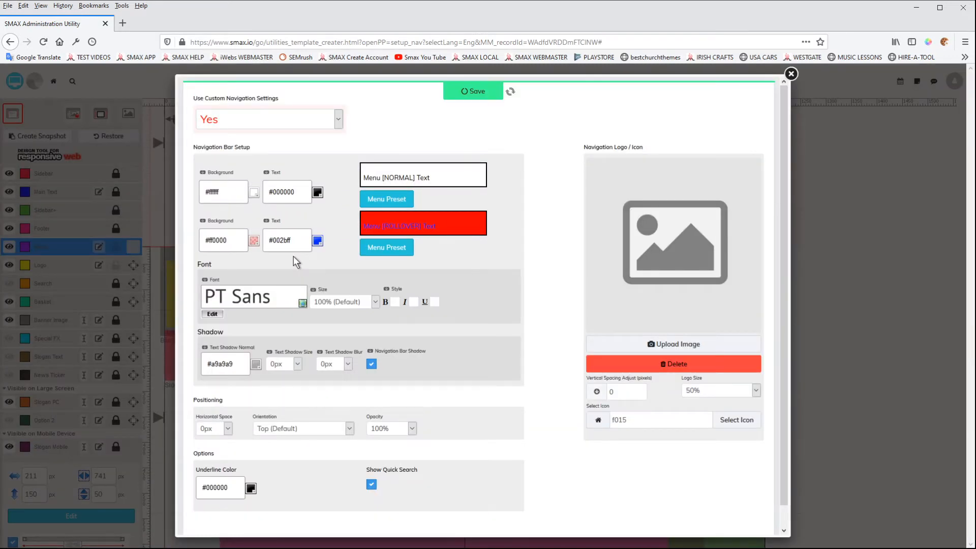
left_click(254, 241)
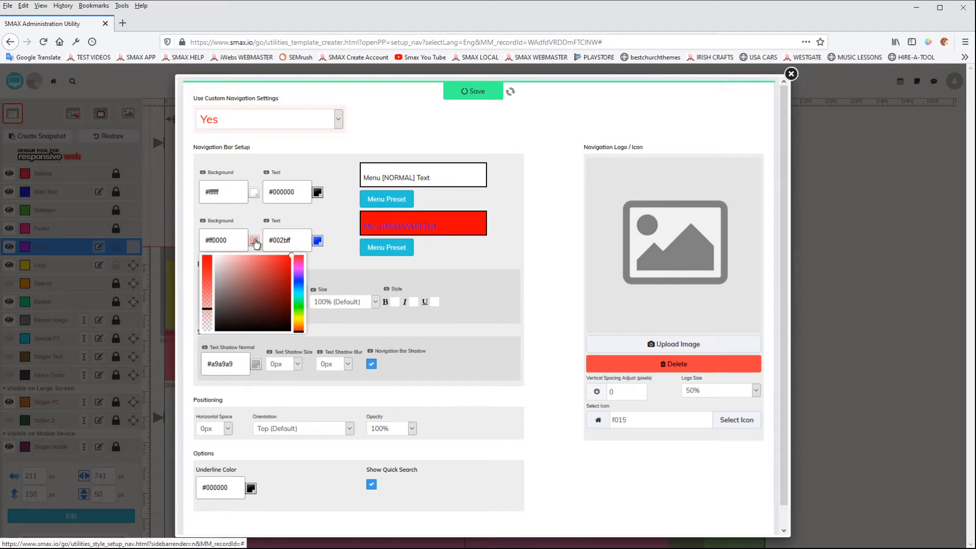
left_click_drag(223, 260, 170, 245)
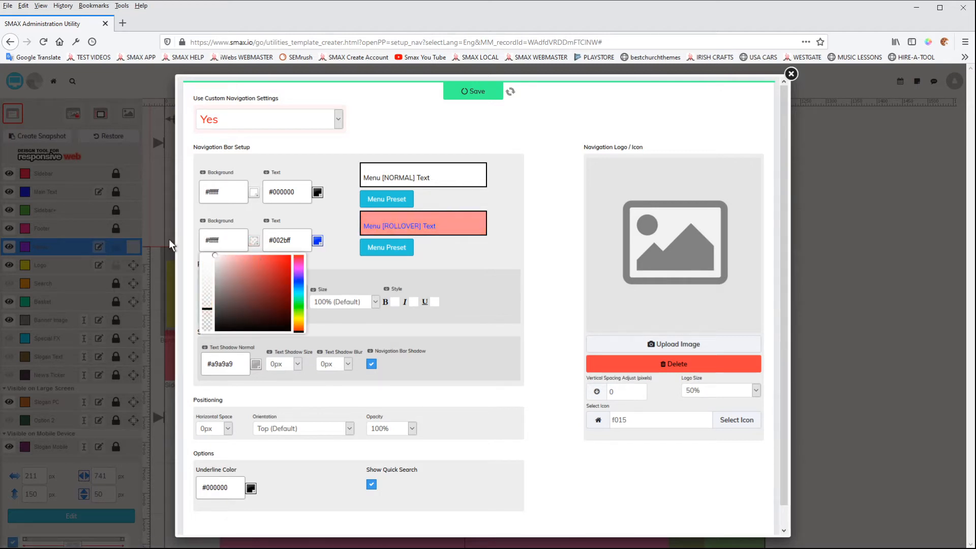
left_click(318, 242)
left_click_drag(320, 262, 363, 349)
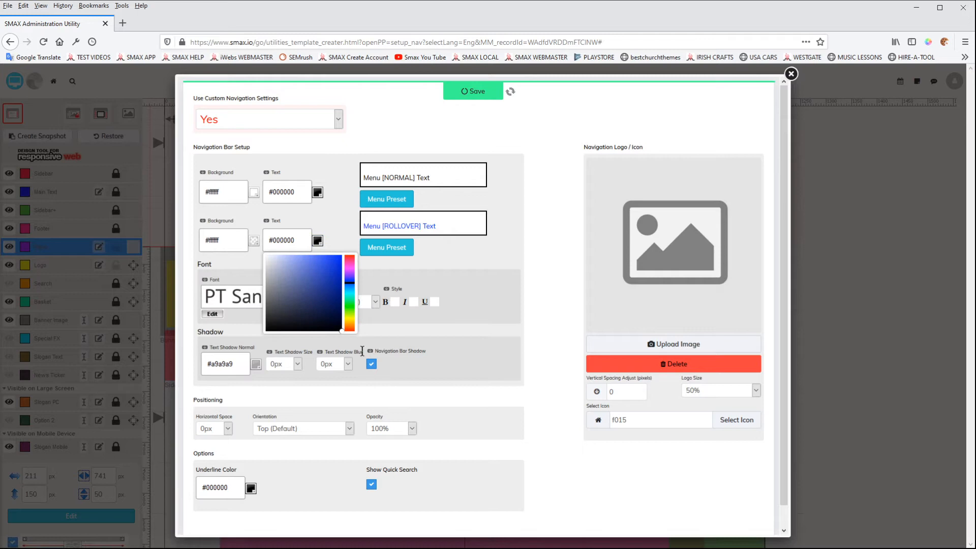
left_click(350, 214)
- Restore the rollover background to full opacity and save the Menu settings
left_click(254, 241)
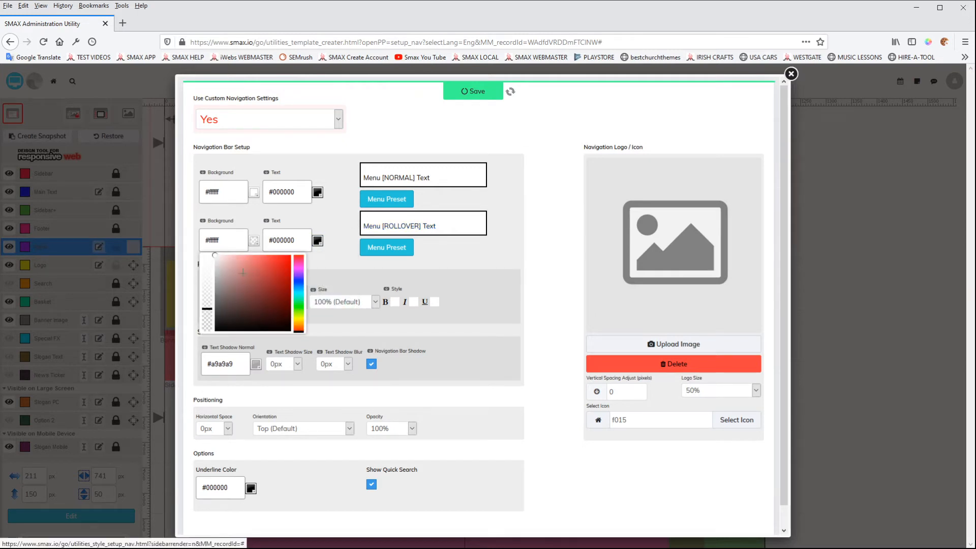
left_click_drag(206, 279, 203, 248)
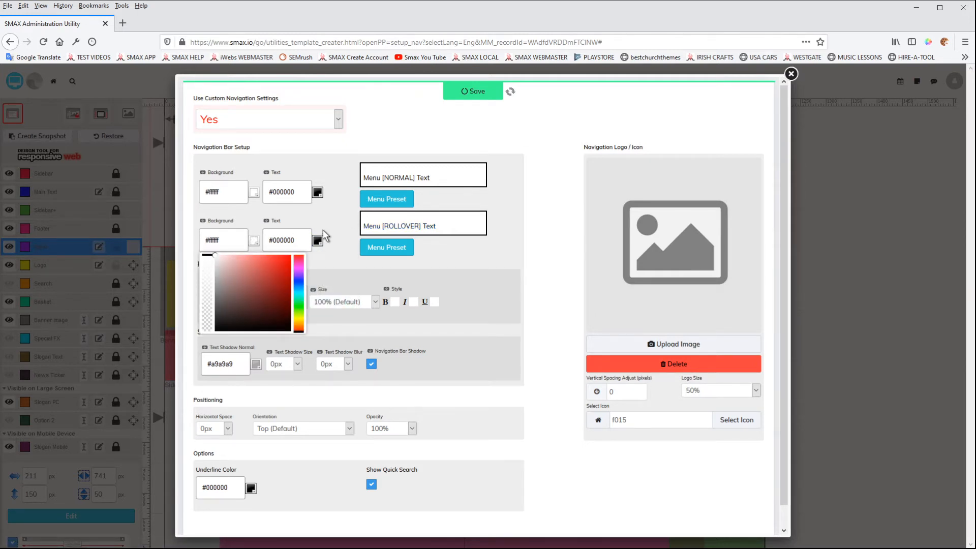
left_click(344, 231)
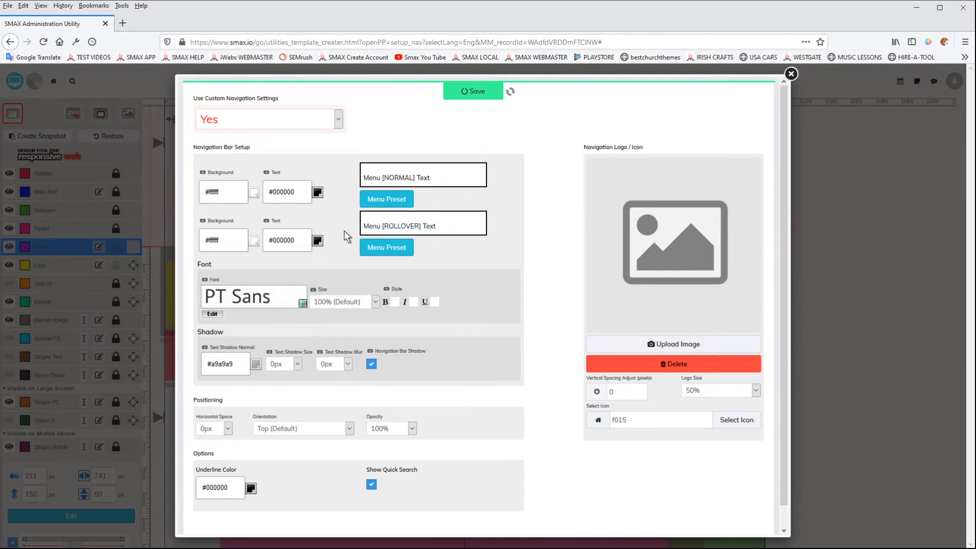
left_click(477, 92)
- Enable the underline style for the menu font and save the Menu settings
left_click(435, 302)
left_click(476, 92)
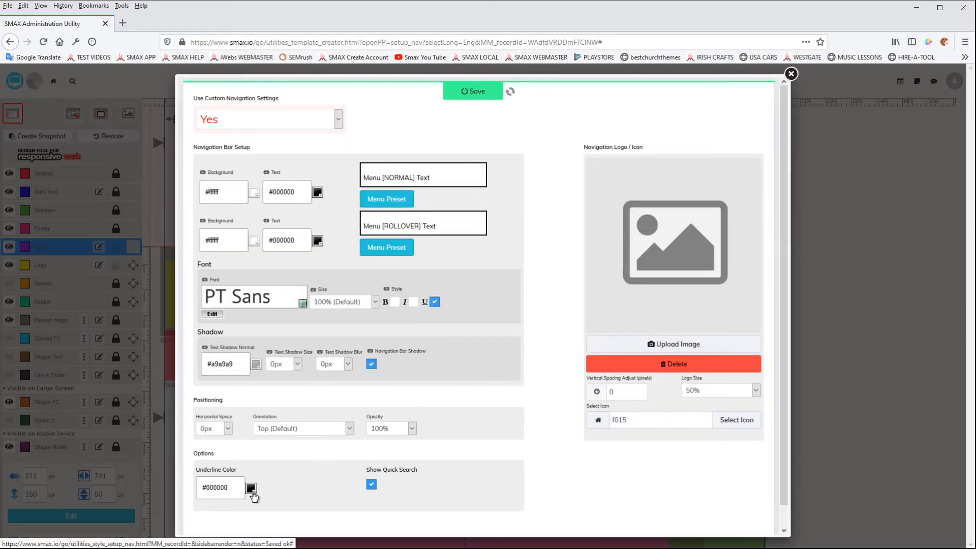
left_click(791, 73)
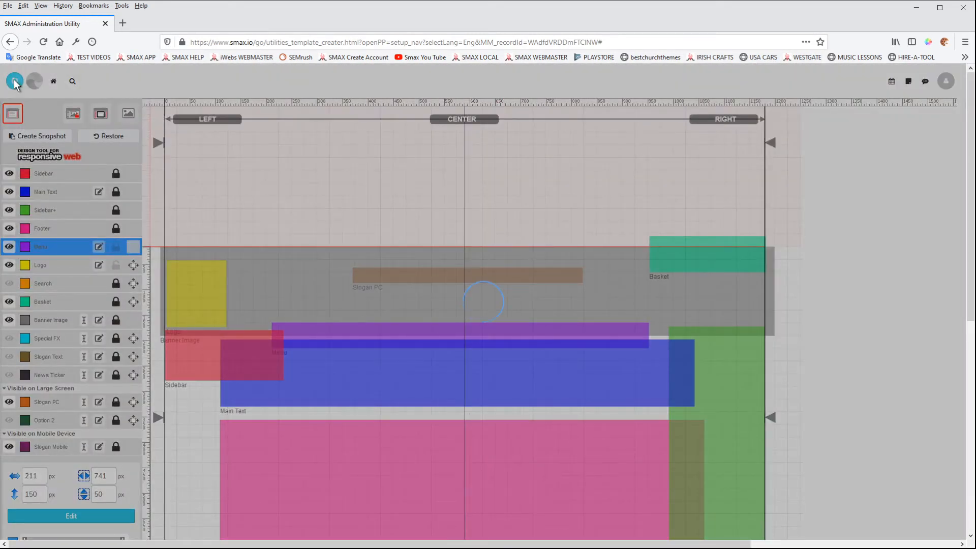
- Preview the underline on the Top Level Page item and its submenu, view the Fonts page, and return to the template editor
left_click(15, 82)
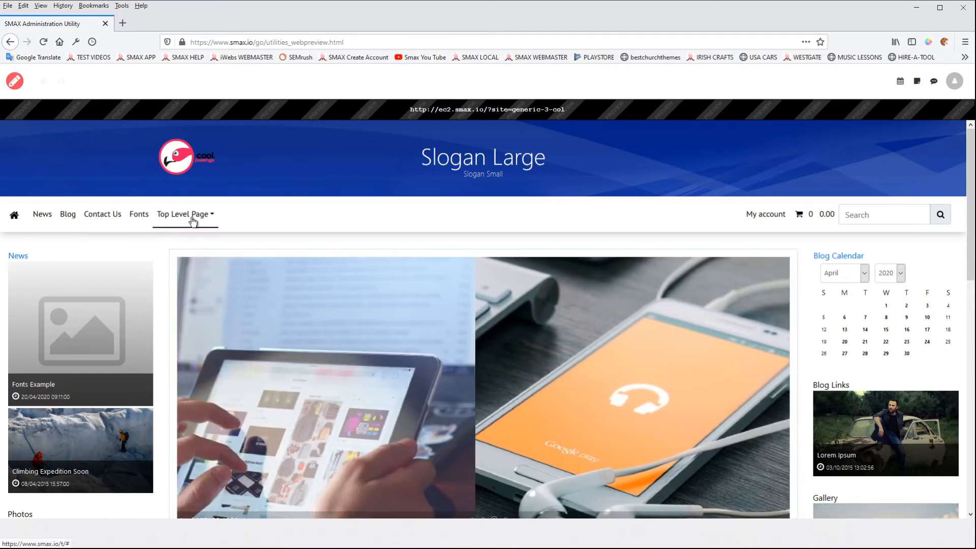
left_click(187, 222)
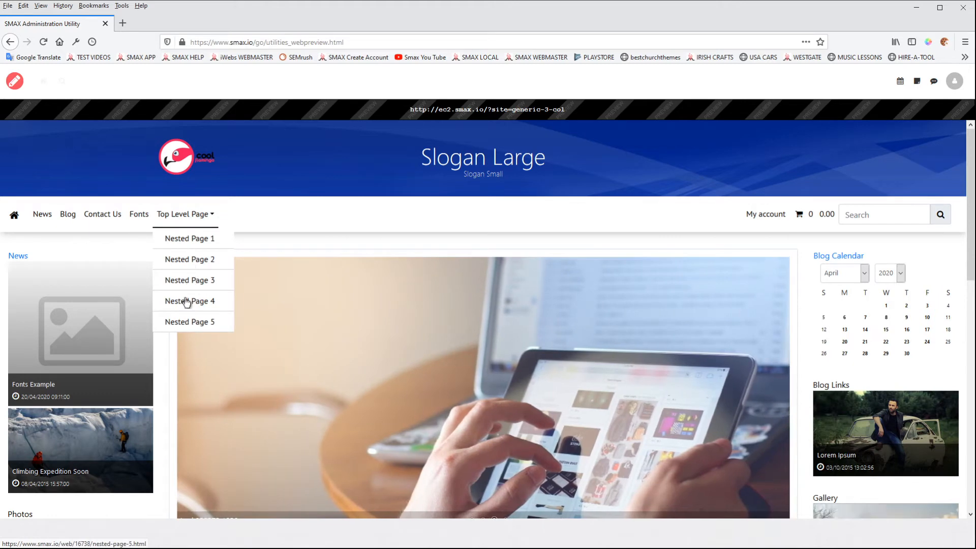
left_click(138, 214)
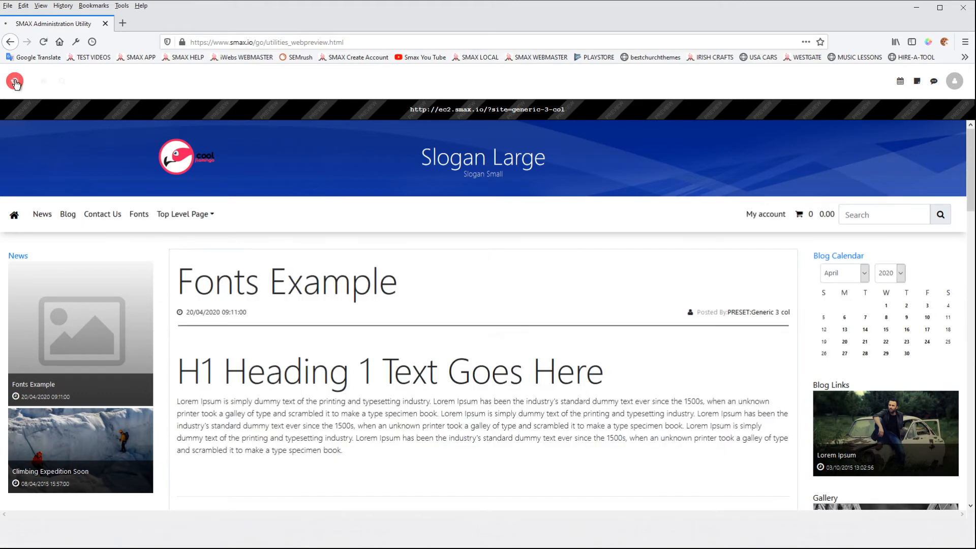
left_click(13, 84)
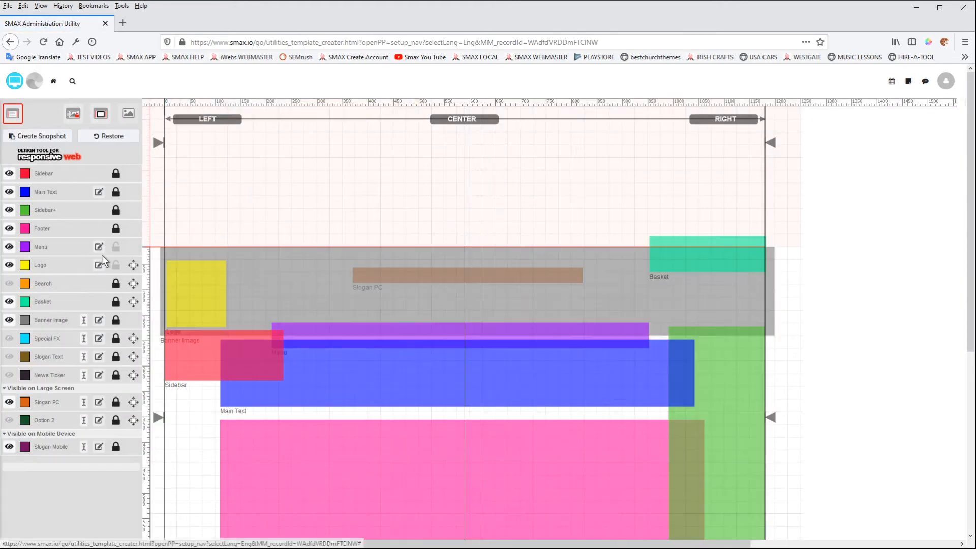
- Turn off the menu font's underline style and apply the 41.png colour preset to the normal menu background
left_click(99, 247)
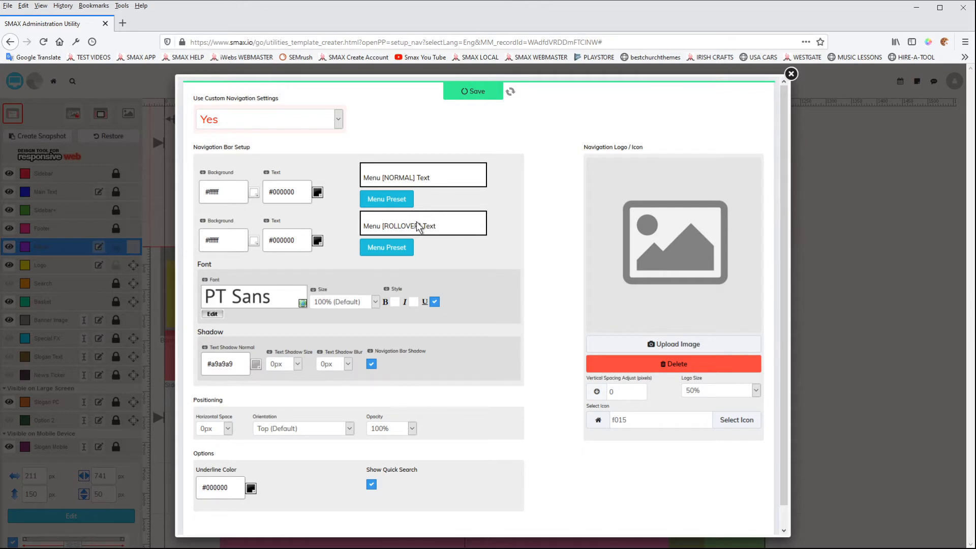
left_click(436, 302)
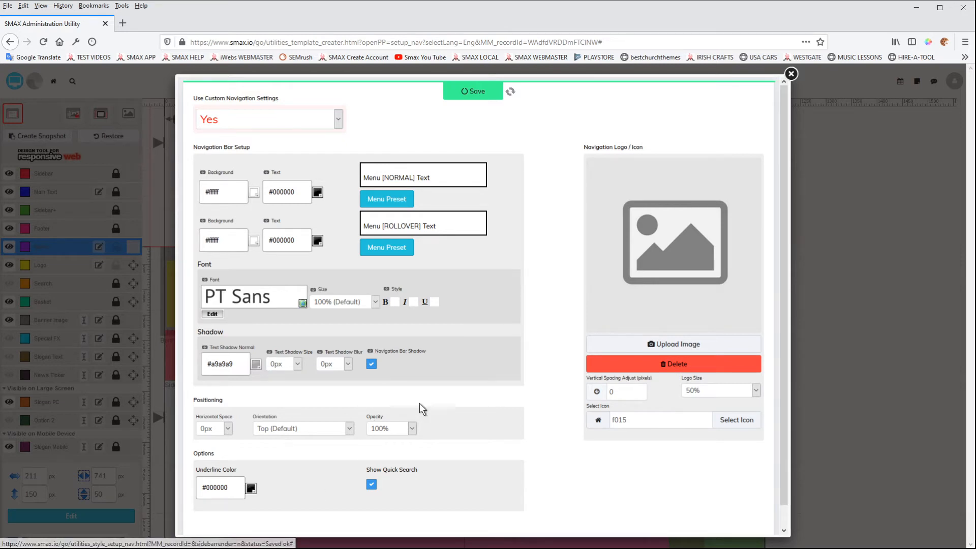
left_click(385, 198)
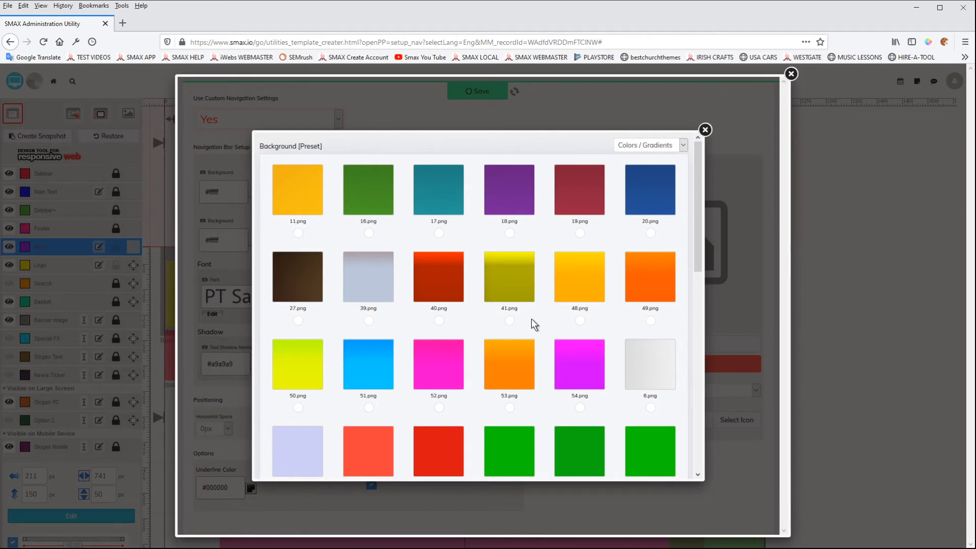
left_click(507, 321)
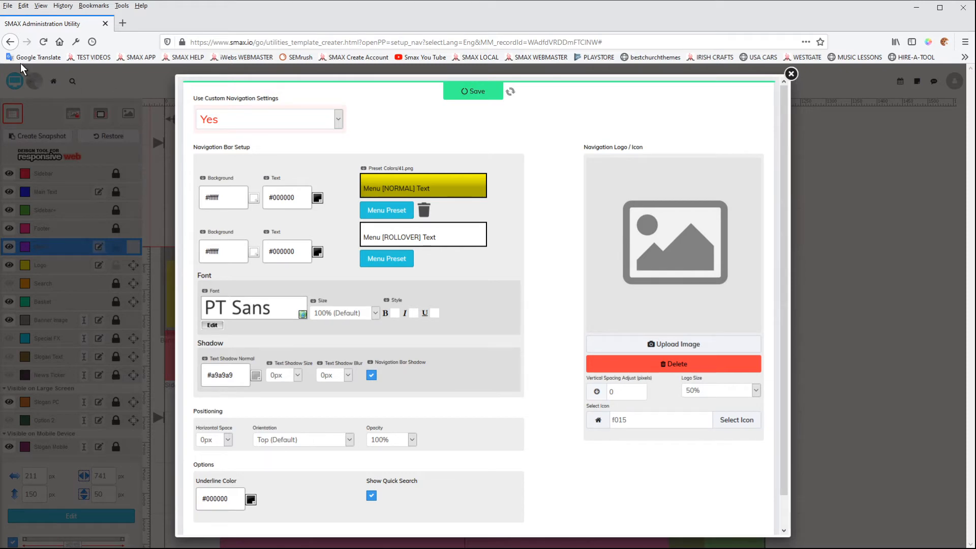
left_click(790, 74)
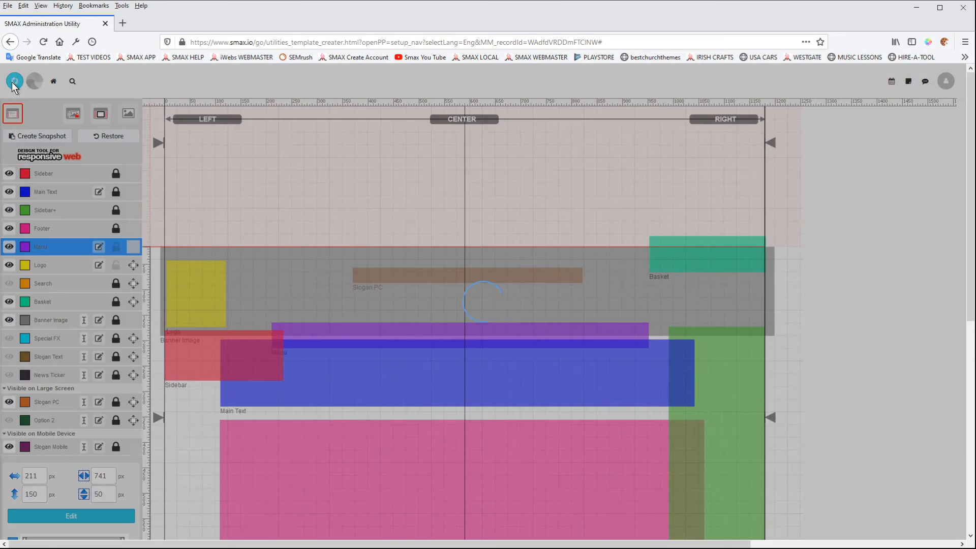
- Preview the navigation bar's preset background with the Top Level Page submenu open, and return to the template editor
left_click(13, 82)
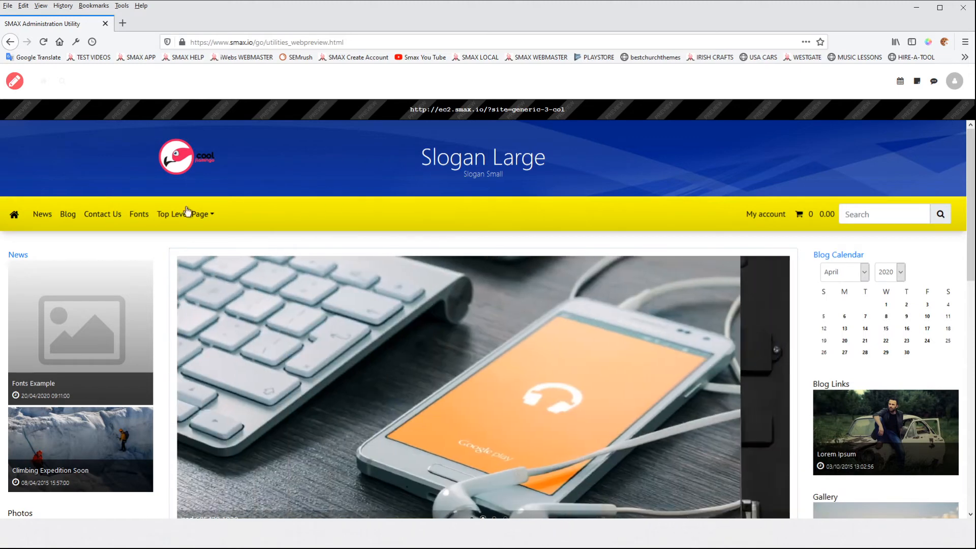
left_click(208, 214)
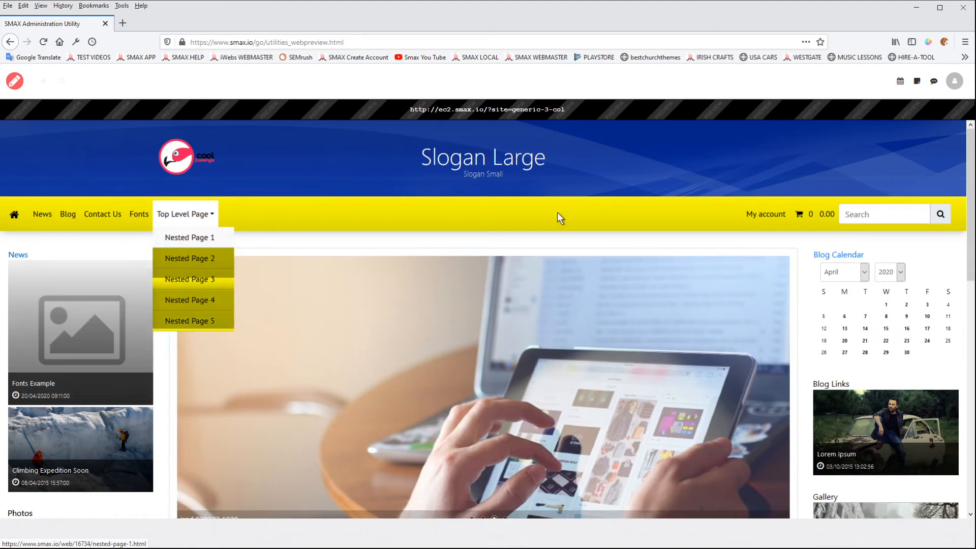
left_click(15, 81)
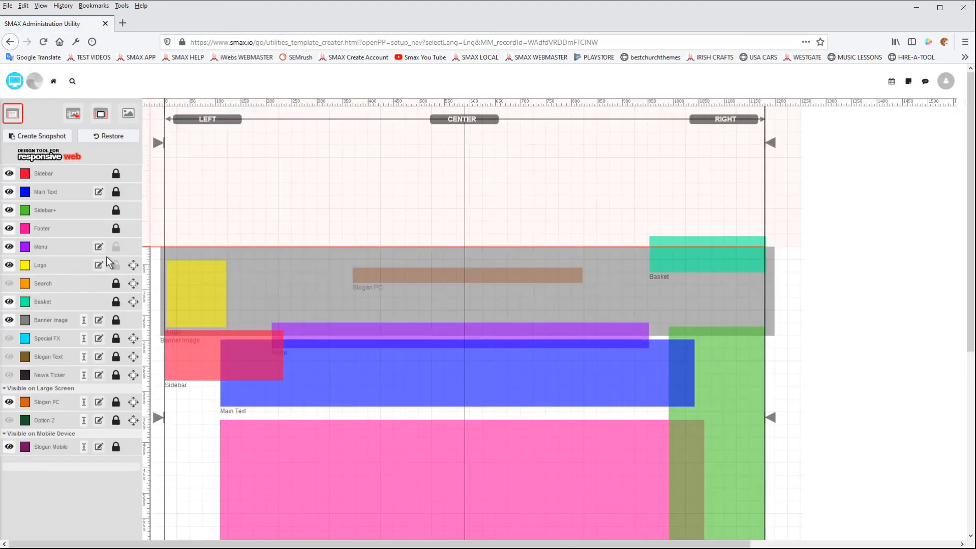
- Apply the 51.png colour preset to the normal menu background, save it, and check the navigation bar in the site preview
left_click(99, 247)
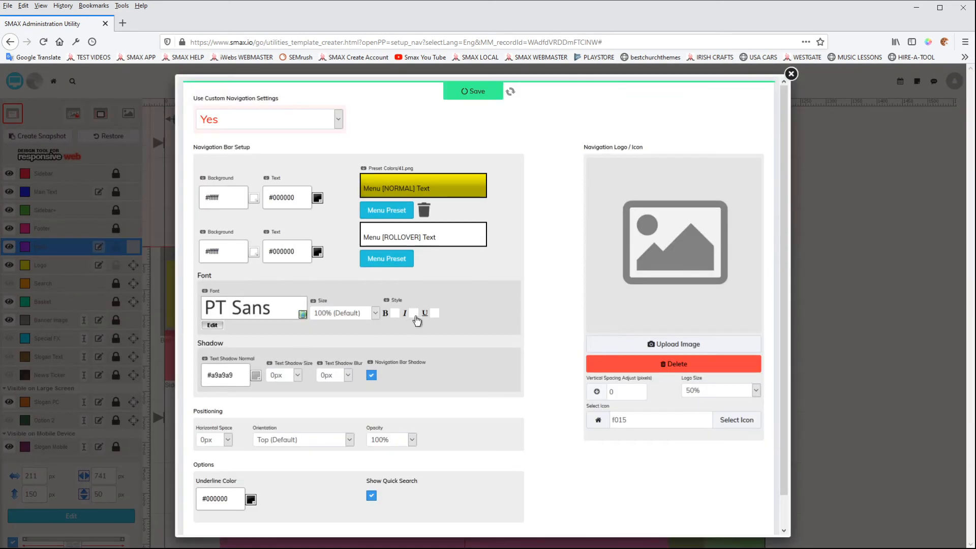
left_click(401, 210)
mouse_move(697, 246)
left_mouse_down()
mouse_move(696, 409)
mouse_move(695, 229)
left_mouse_up()
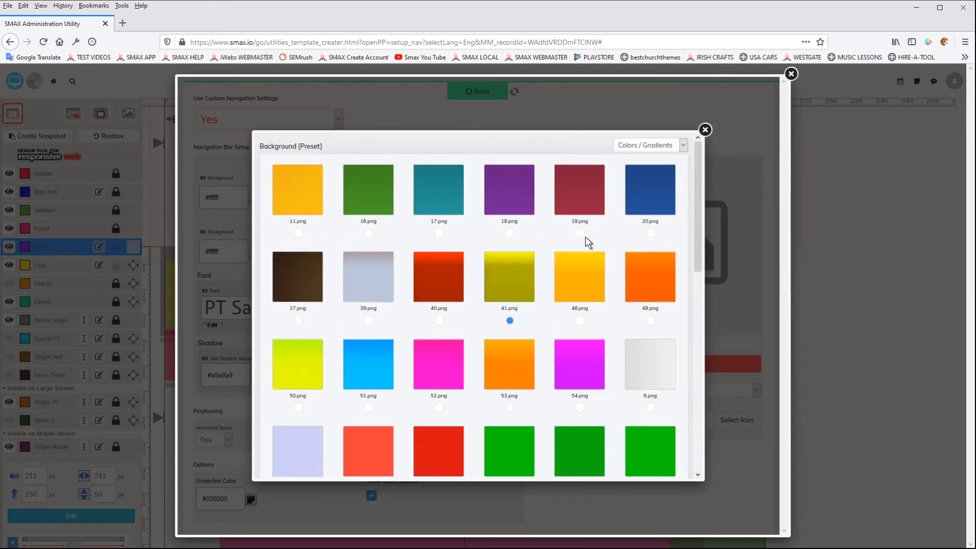
left_click(369, 408)
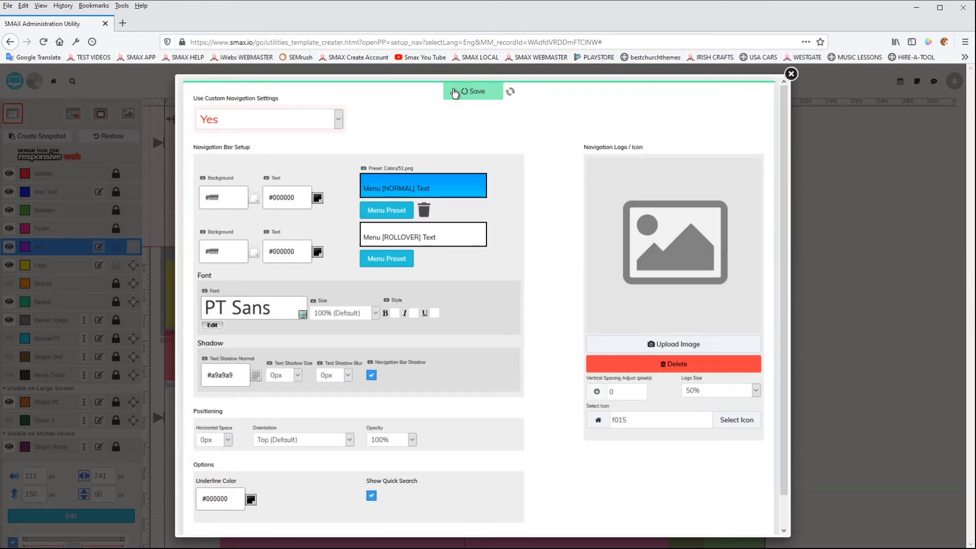
left_click(454, 93)
left_click(510, 91)
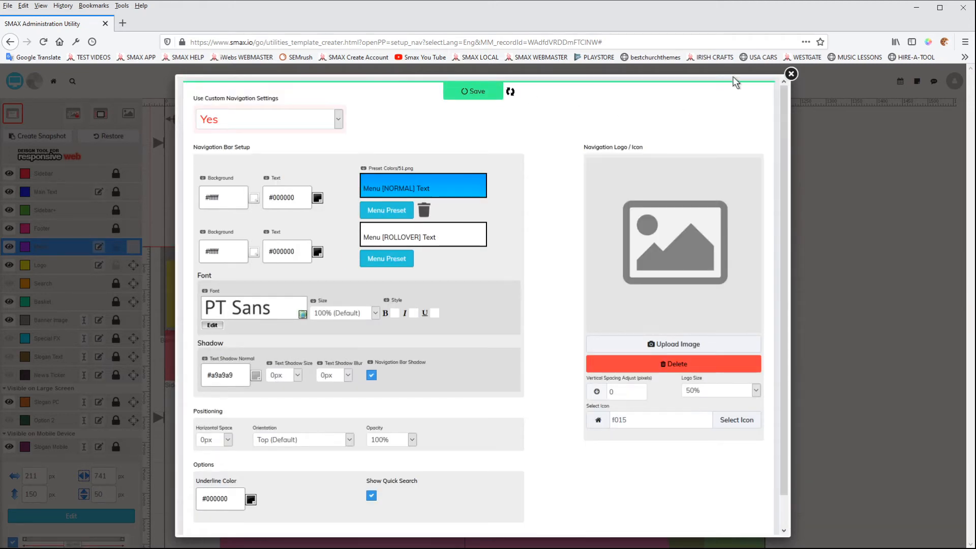
left_click(791, 74)
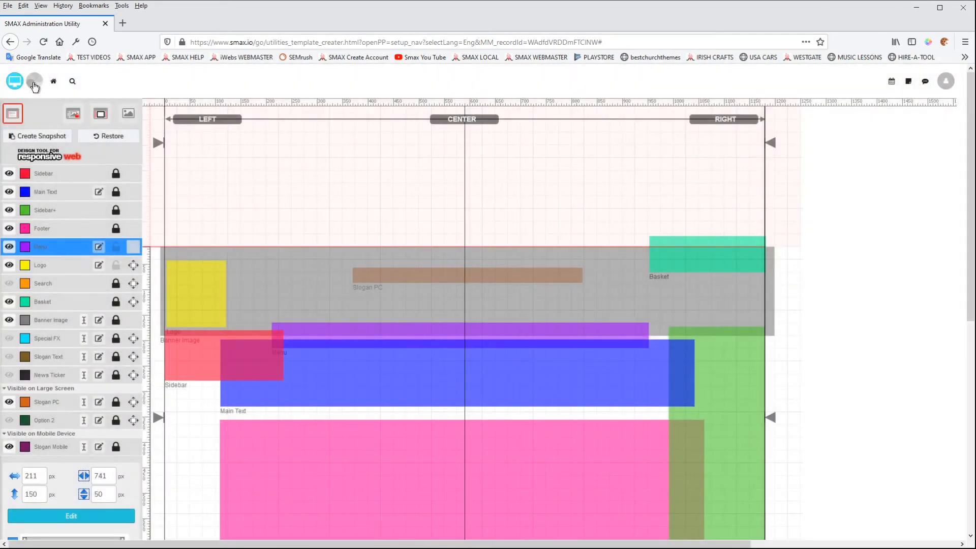
left_click(17, 83)
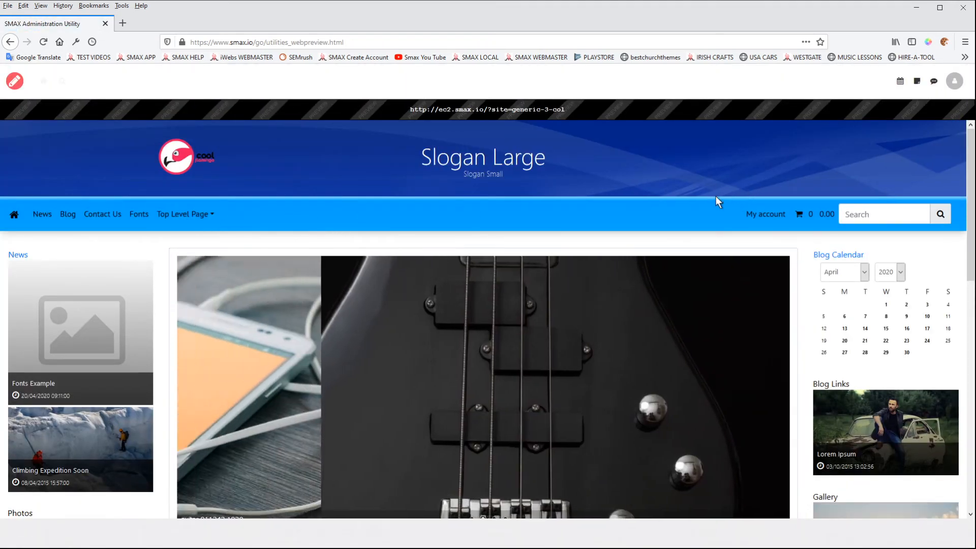
left_click(11, 79)
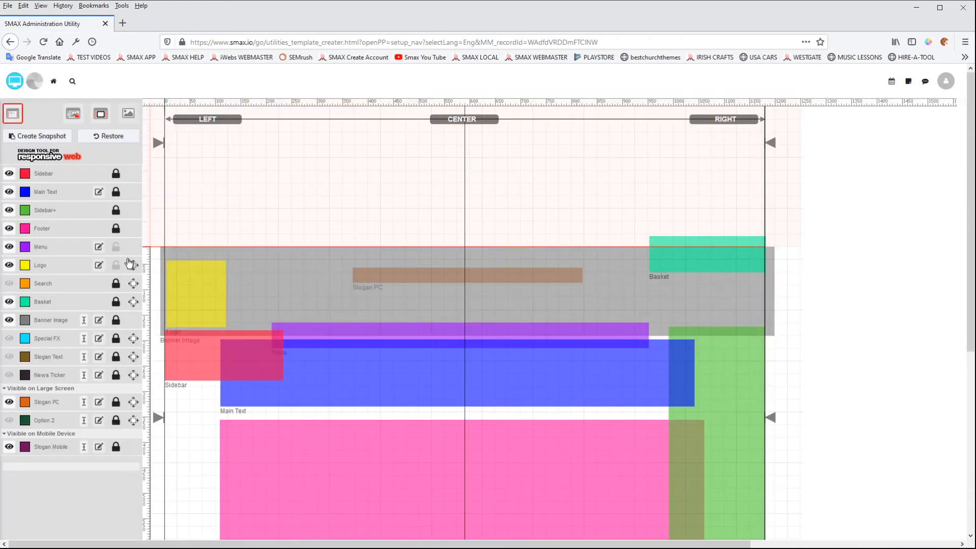
- Apply the fx10.png preset from Textures / Patterns to the normal menu background and save the Menu settings
left_click(99, 248)
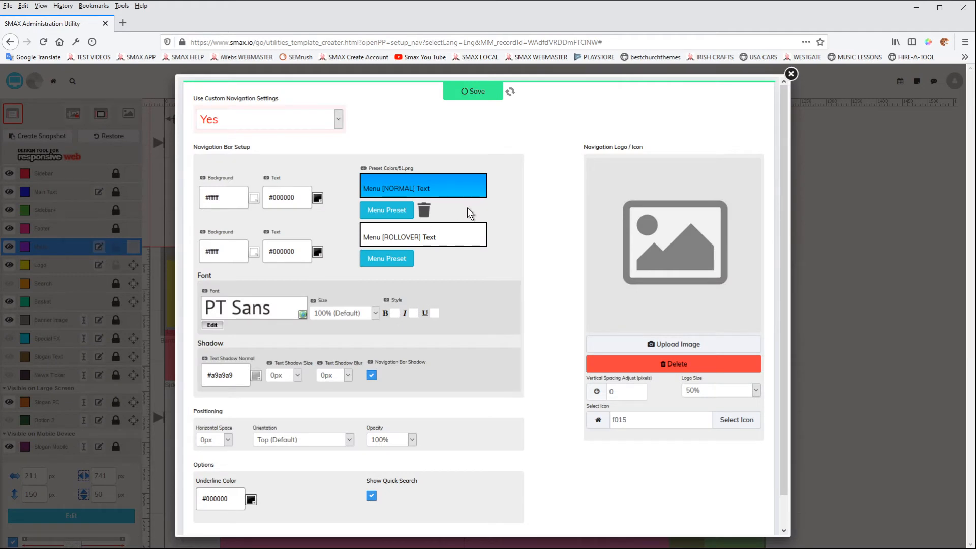
left_click(395, 210)
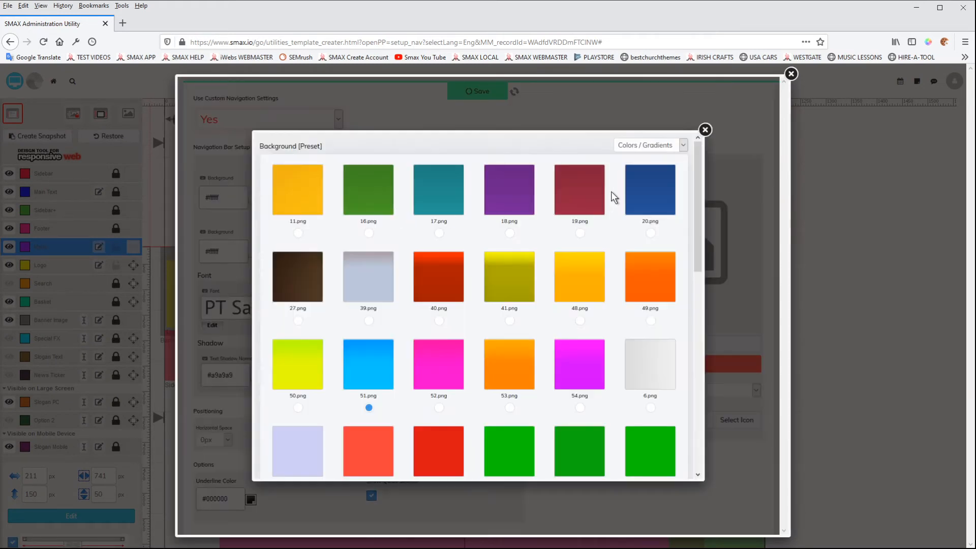
left_click(643, 171)
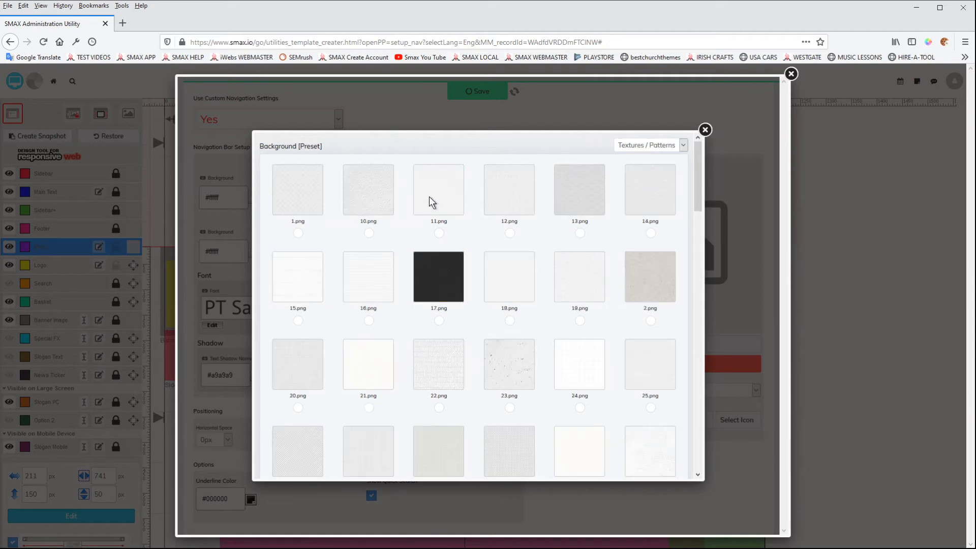
left_click_drag(697, 178, 704, 358)
left_click(579, 301)
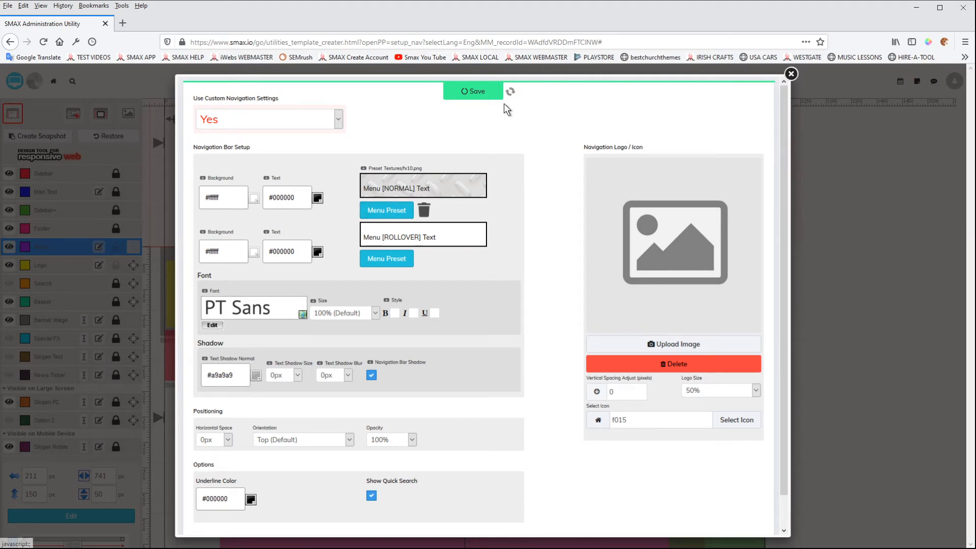
left_click(791, 74)
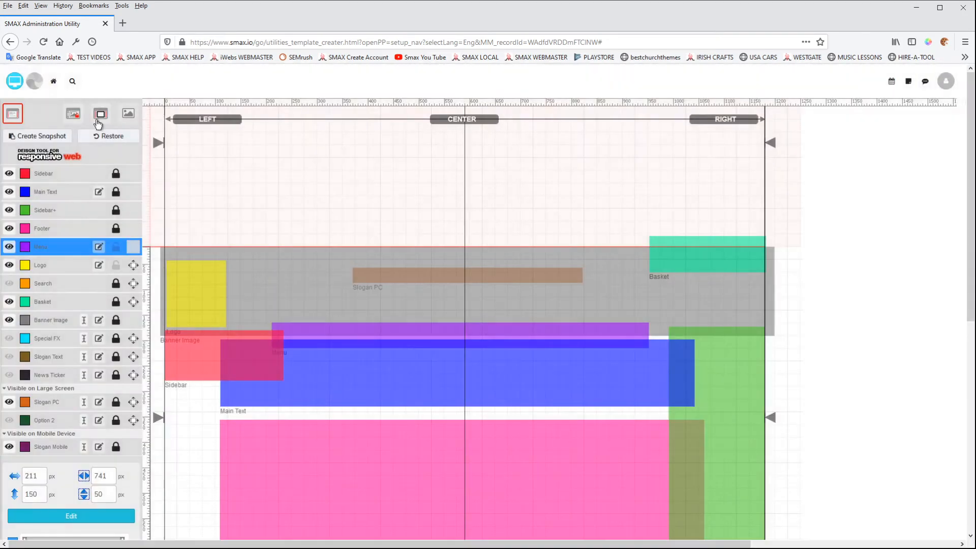
- Preview the textured navigation bar with the Top Level Page submenu open, and return to the template editor
left_click(12, 83)
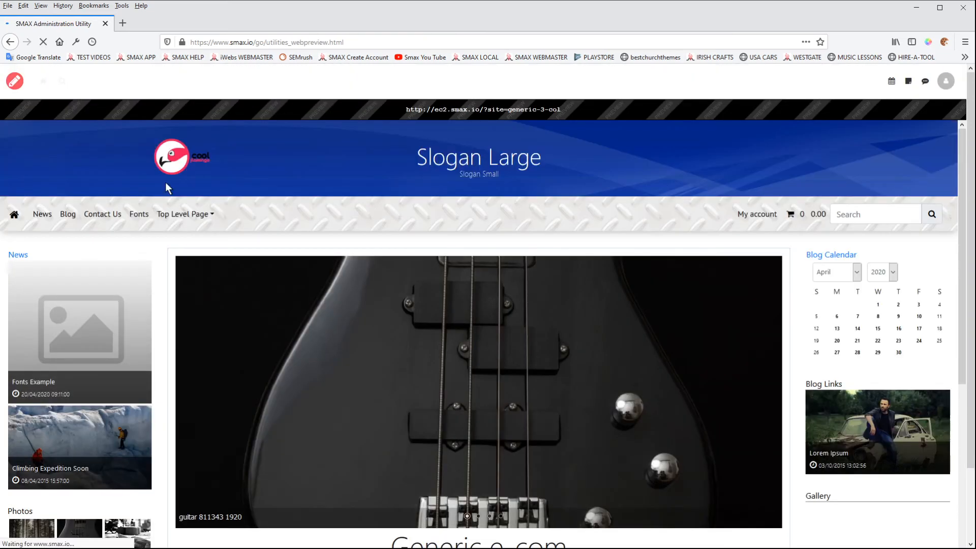
left_click(209, 218)
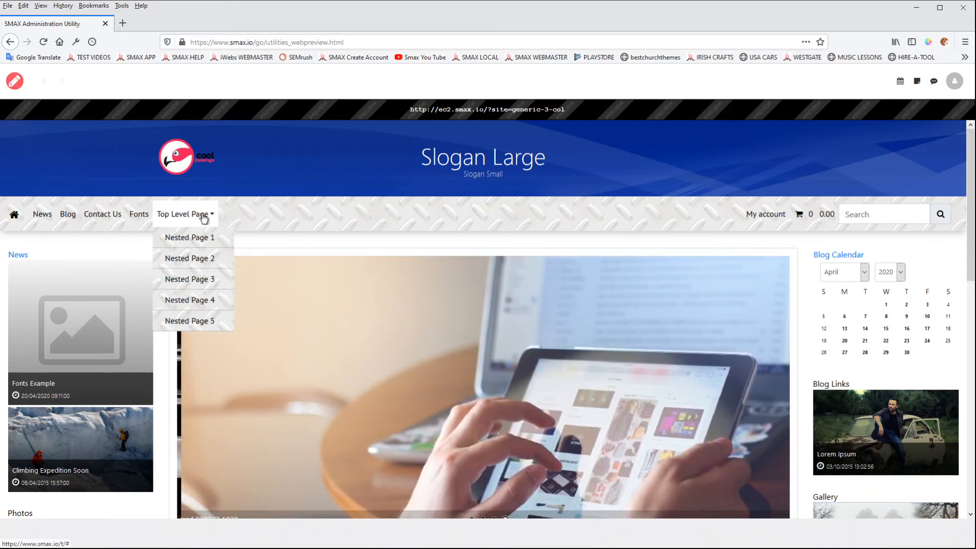
left_click(19, 86)
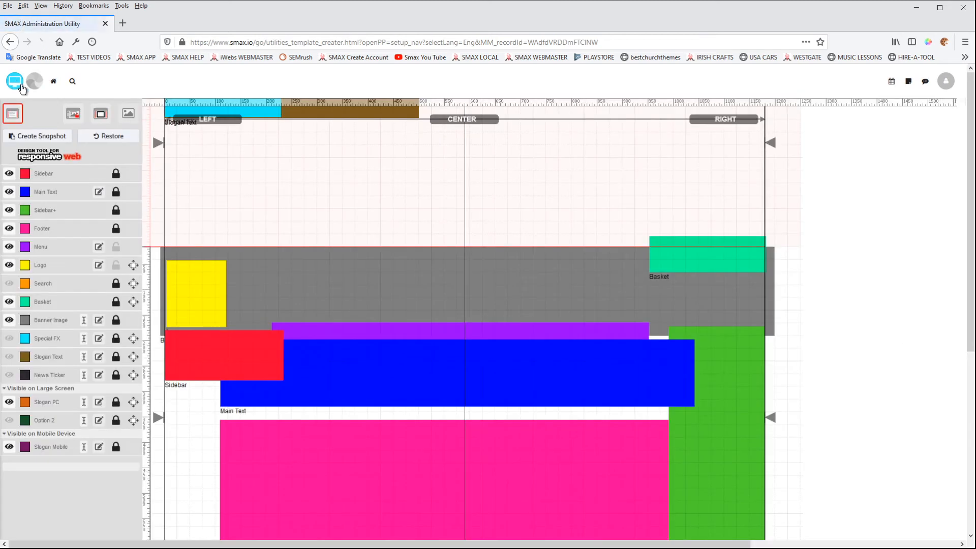
- Apply the light_shadow.png texture preset to the normal menu background
left_click(98, 247)
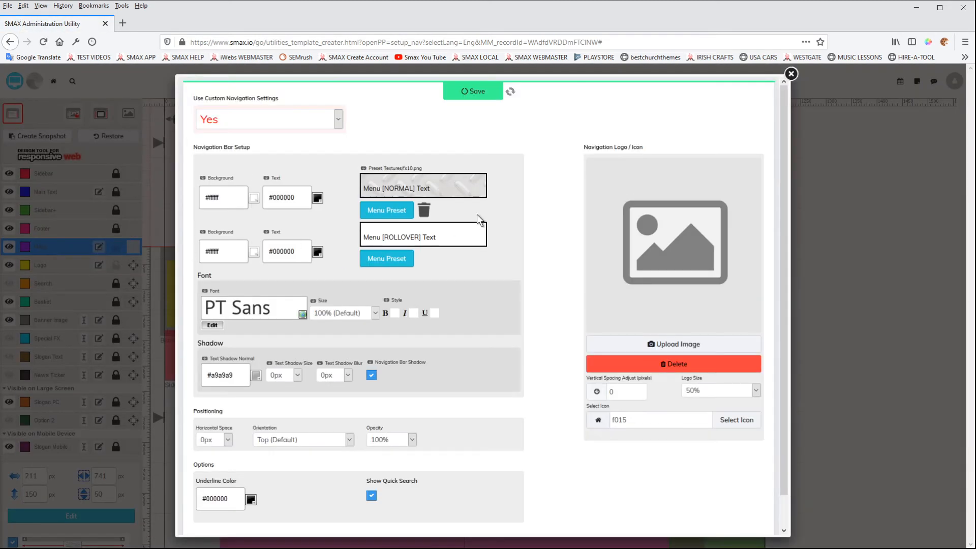
left_click(381, 211)
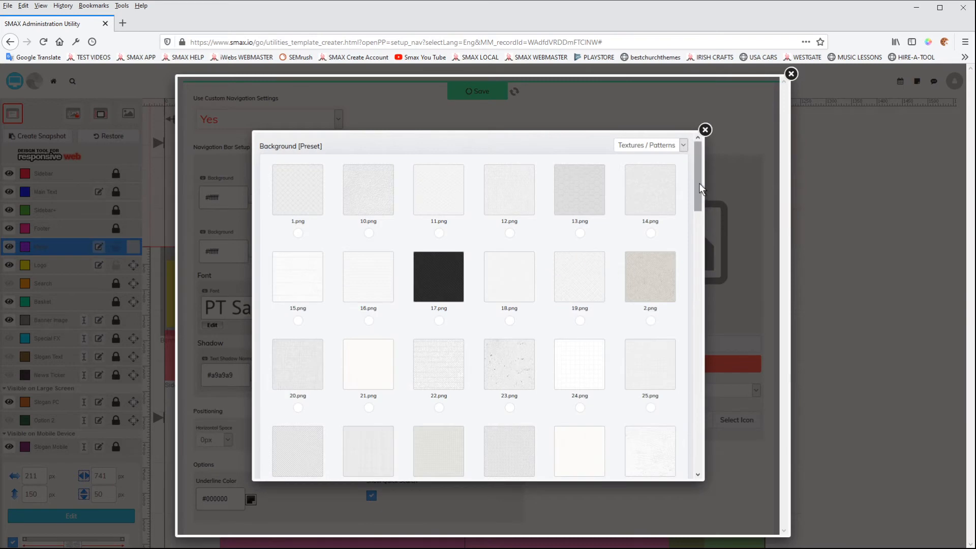
left_click_drag(699, 182, 709, 470)
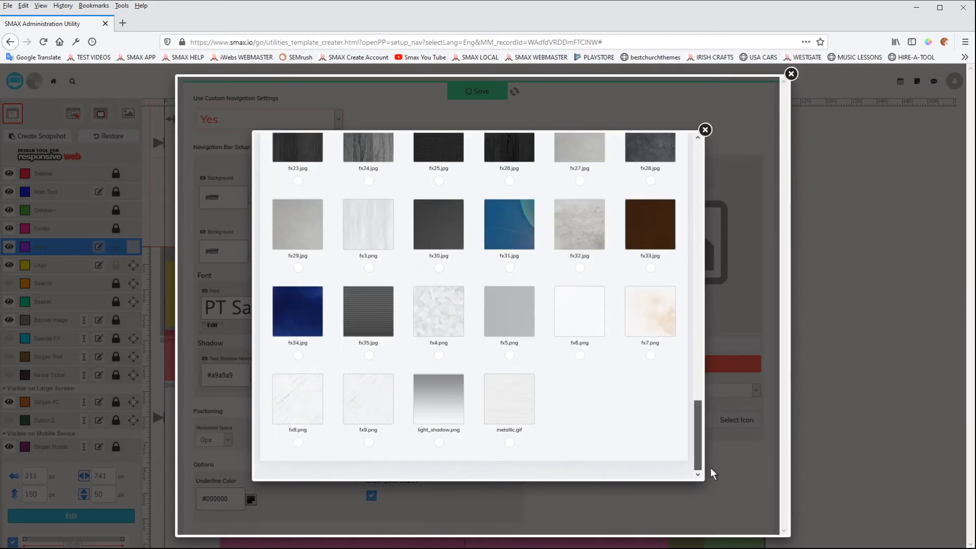
left_click(439, 443)
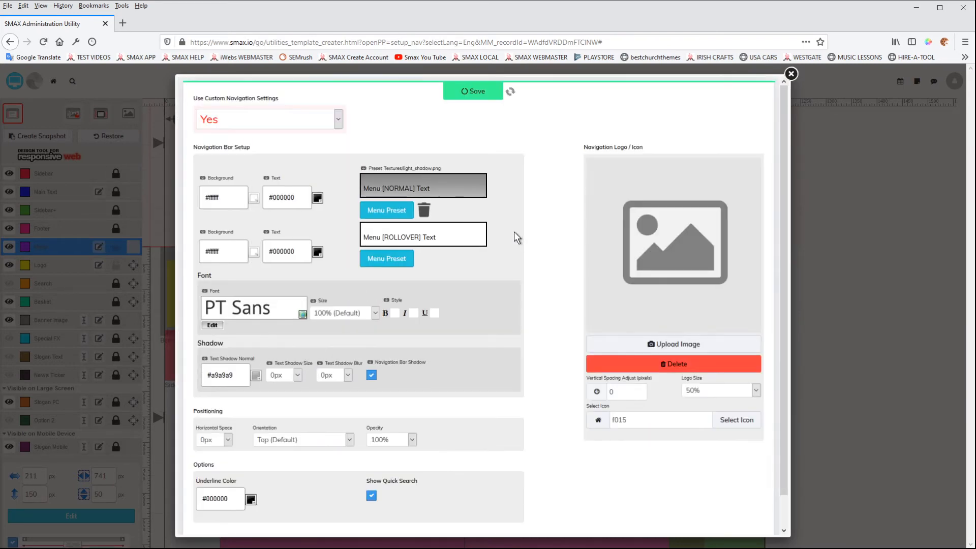
- Set the menu's rollover background to #000000 with a mostly transparent opacity, and save the Menu settings
left_click(253, 254)
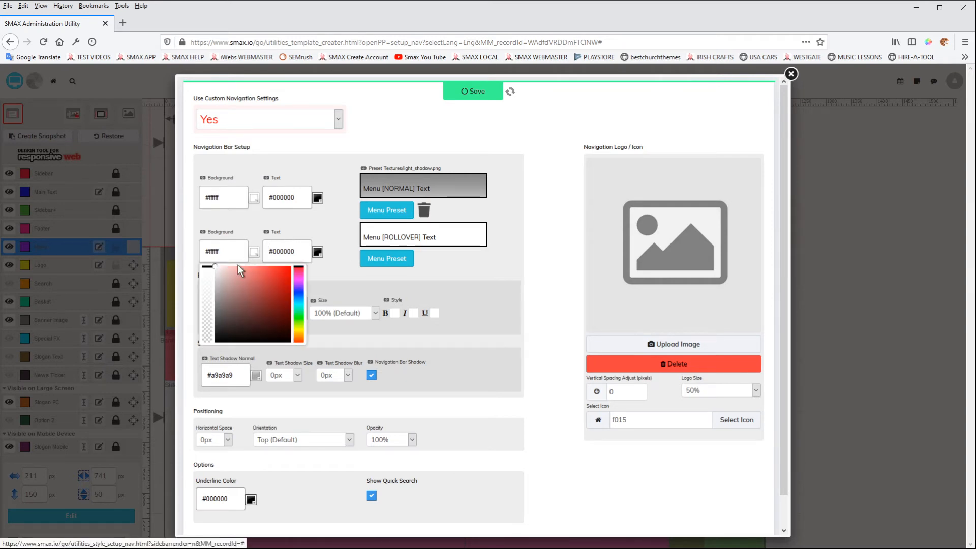
left_click(213, 272)
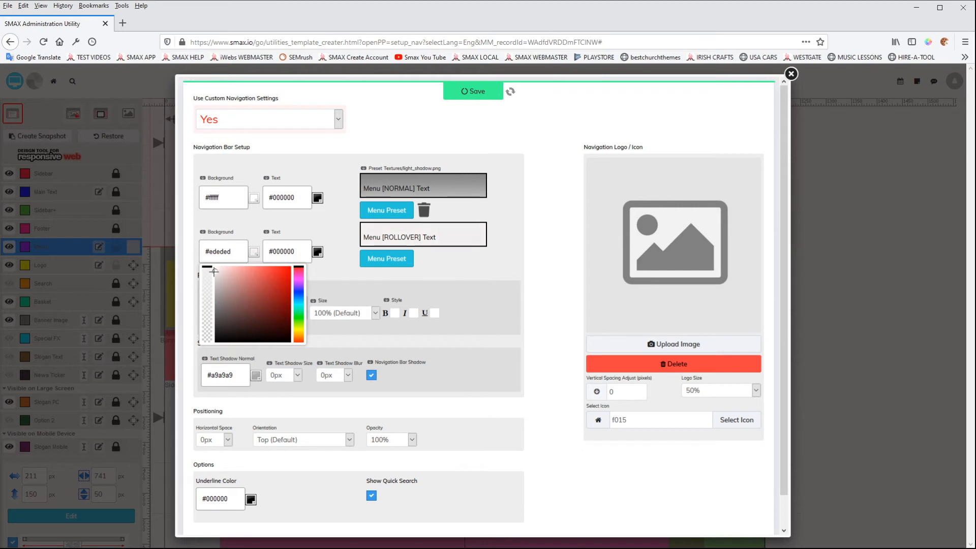
left_click_drag(214, 272, 214, 343)
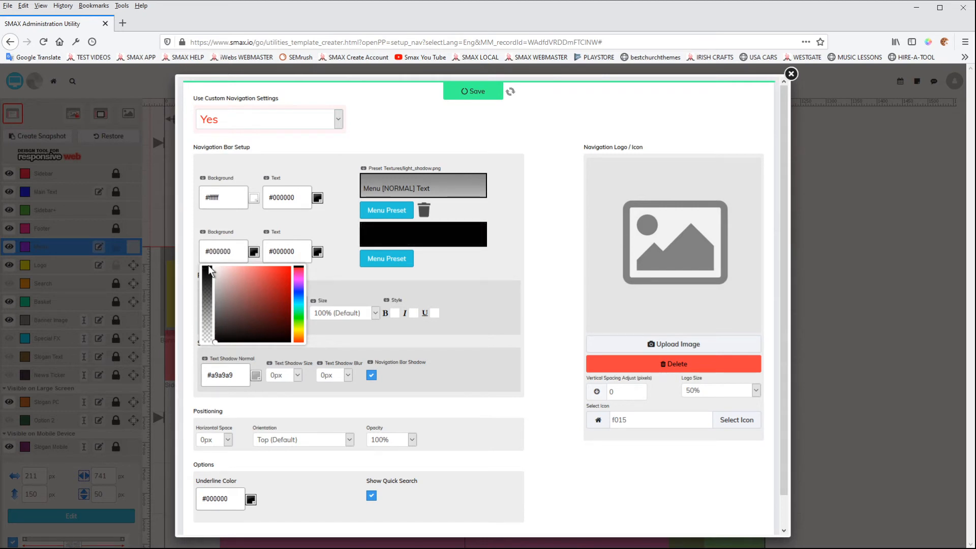
left_click(207, 333)
left_click(447, 260)
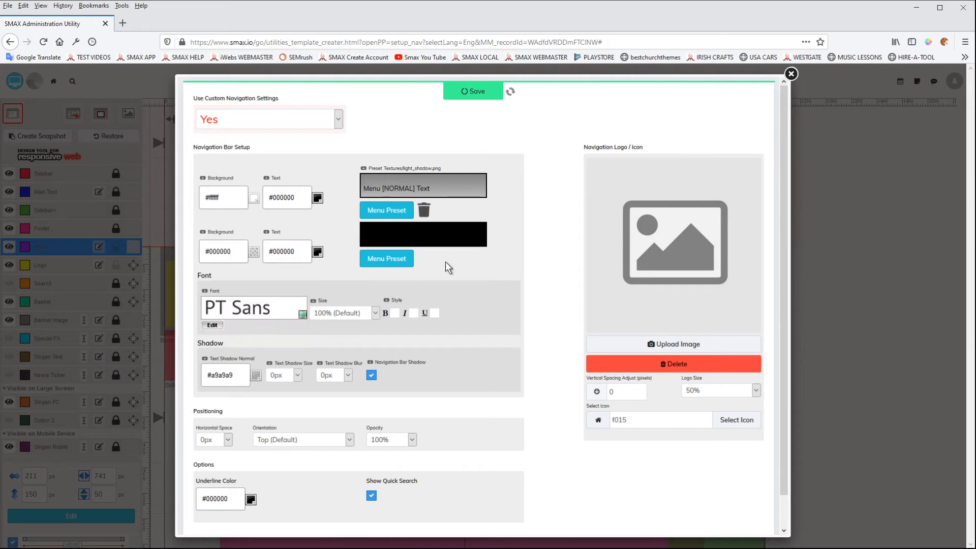
left_click(450, 96)
left_click(791, 73)
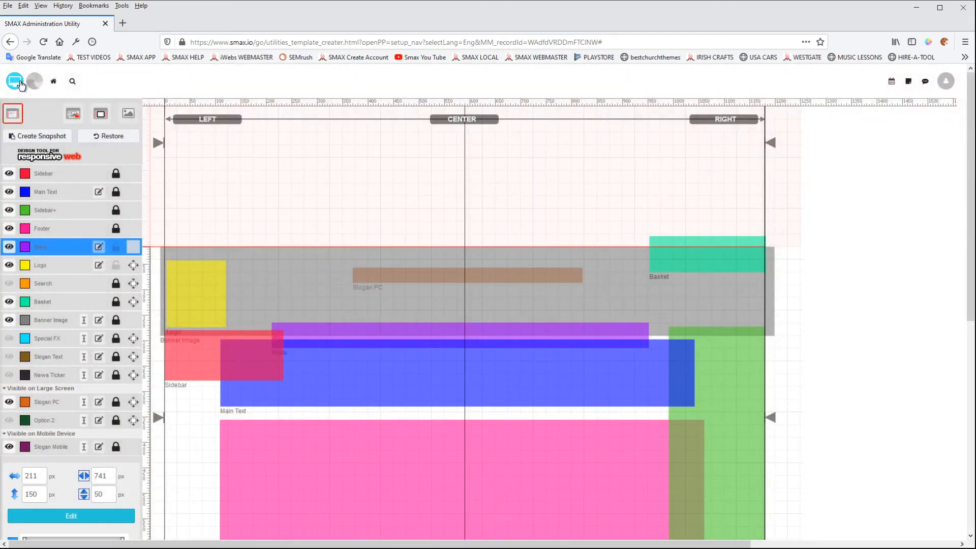
- Preview the shadowed navigation bar and its rollover on the Top Level Page submenu, and return to the template editor
left_click(16, 83)
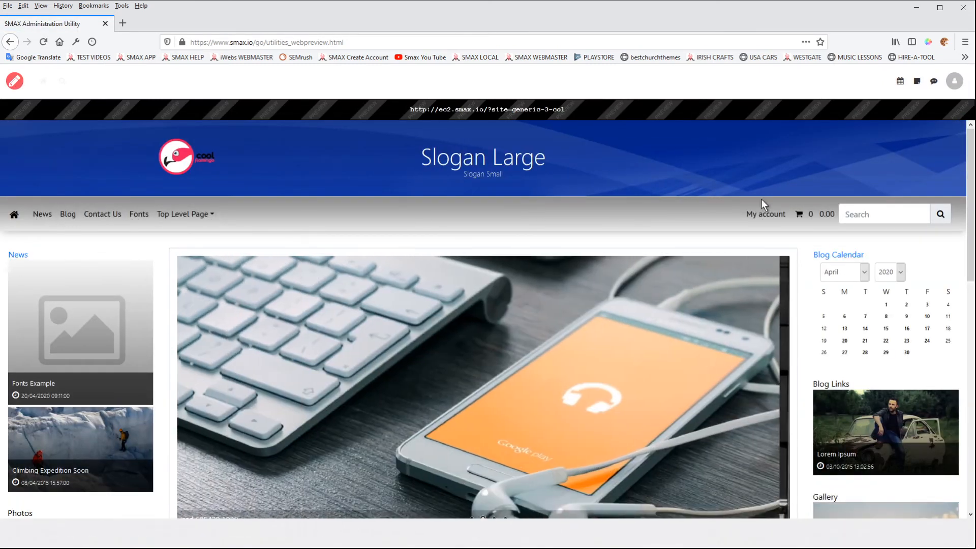
mouse_move(212, 215)
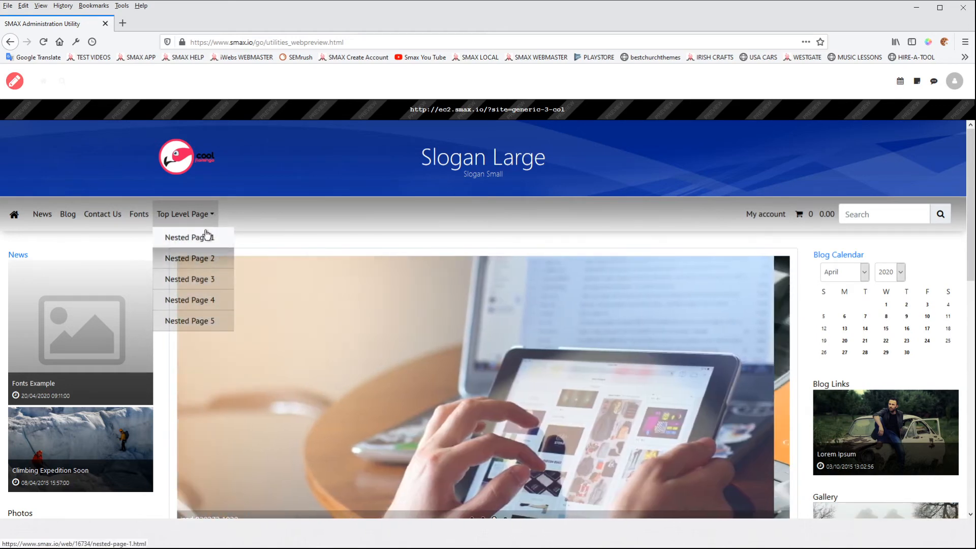
left_click(15, 83)
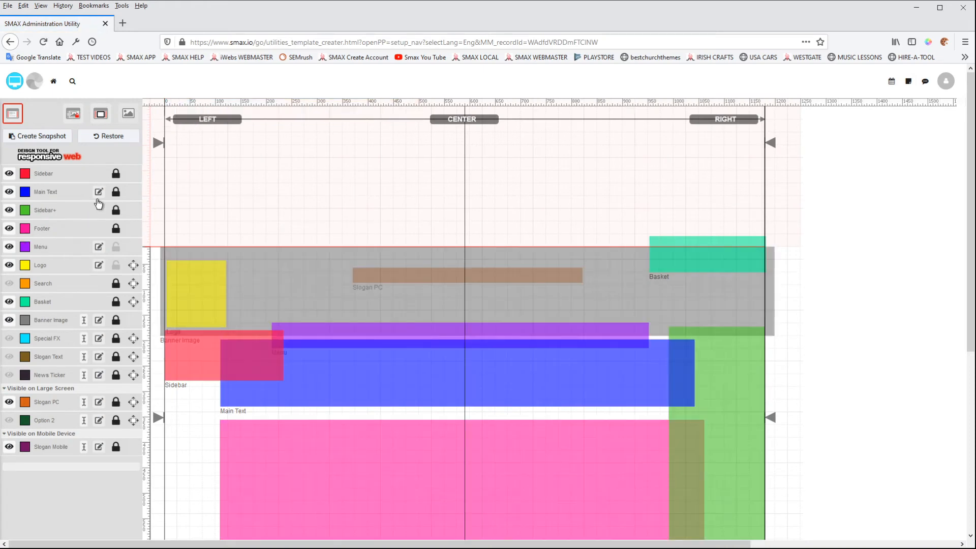
- Change the menu font to Bebas from the Display font category and save the Menu settings
left_click(99, 247)
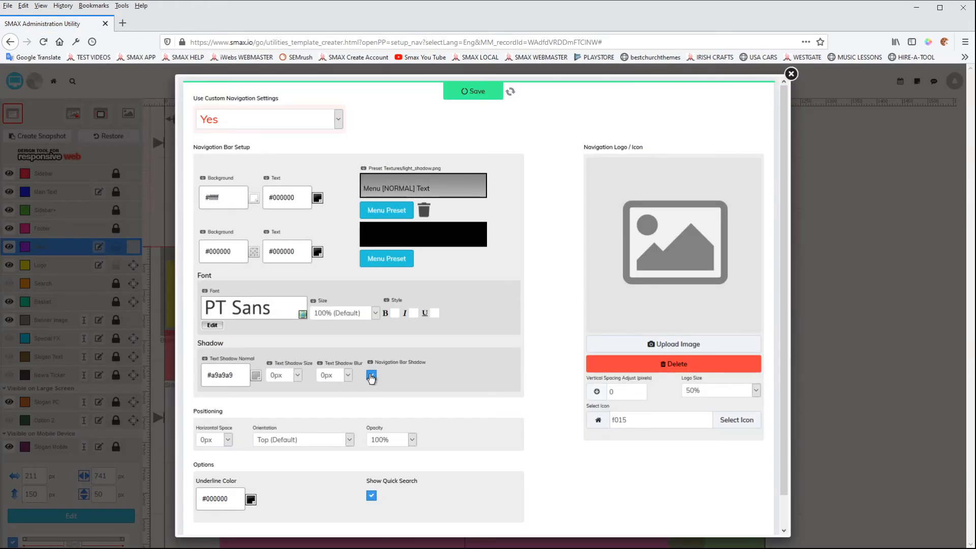
left_click(249, 306)
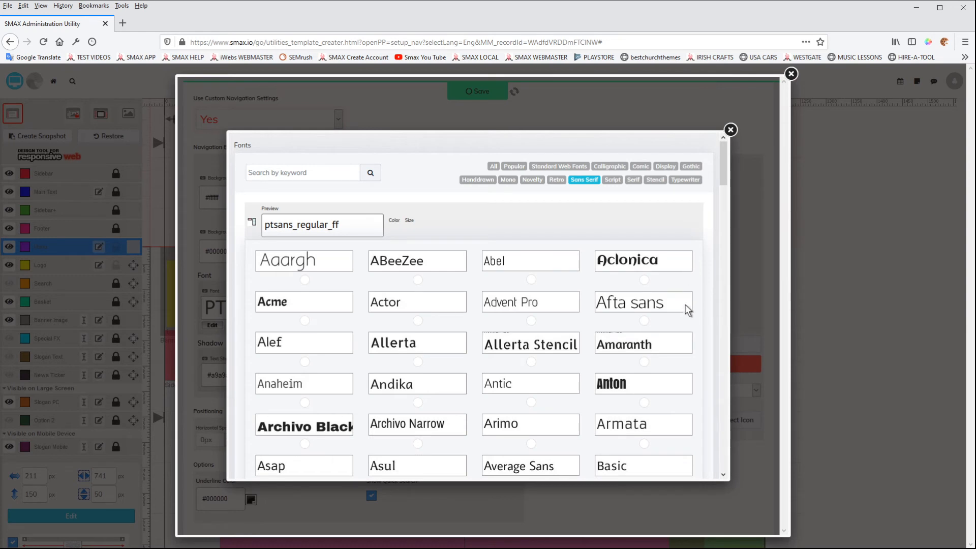
left_click(610, 167)
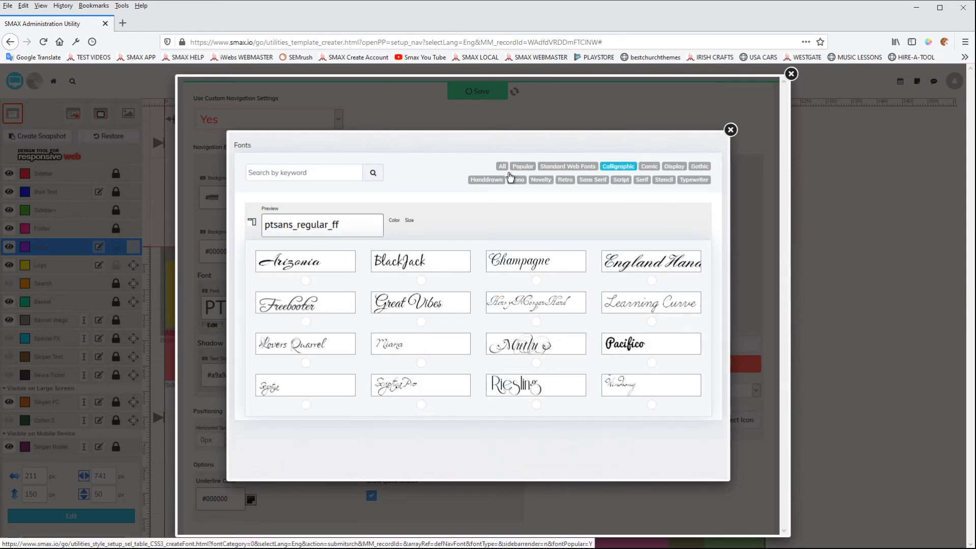
left_click(684, 166)
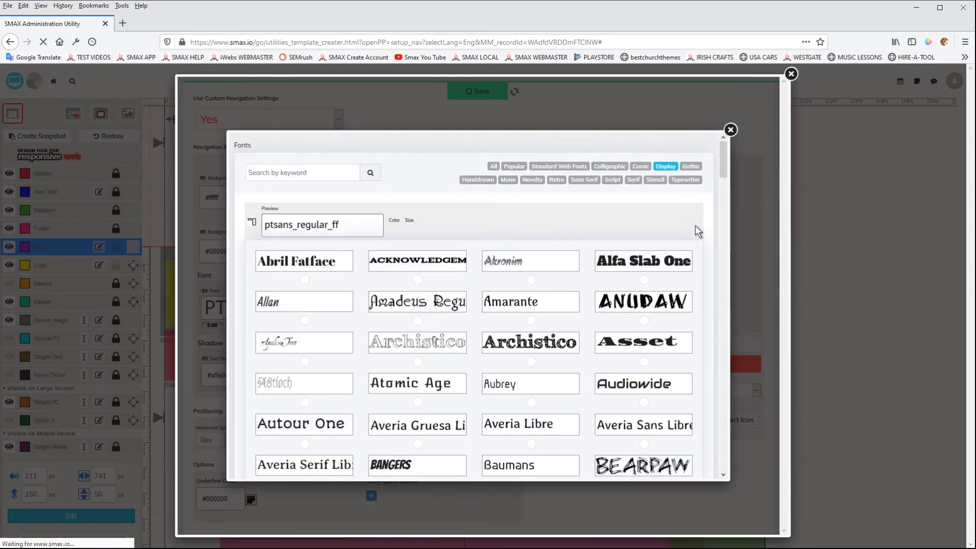
scroll(725, 187, "down", 5)
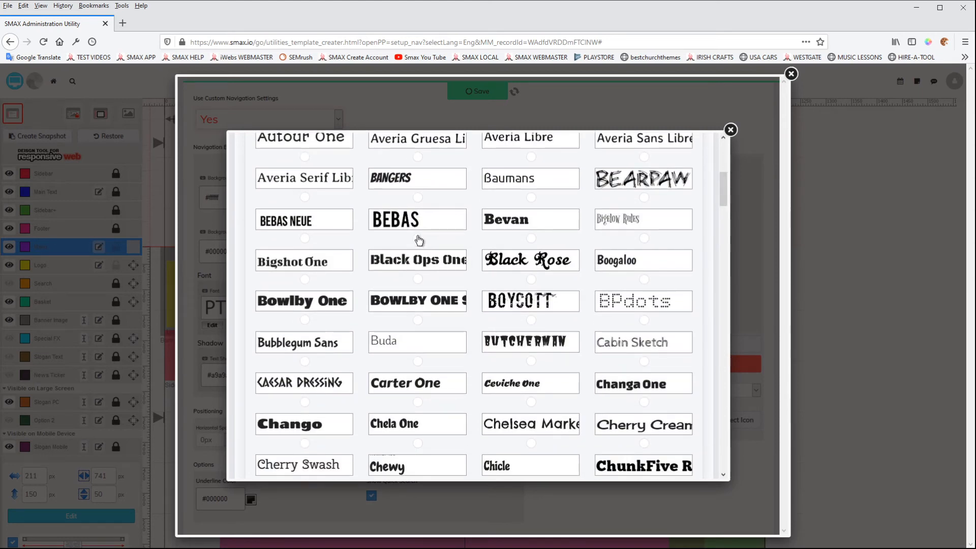
left_click(418, 239)
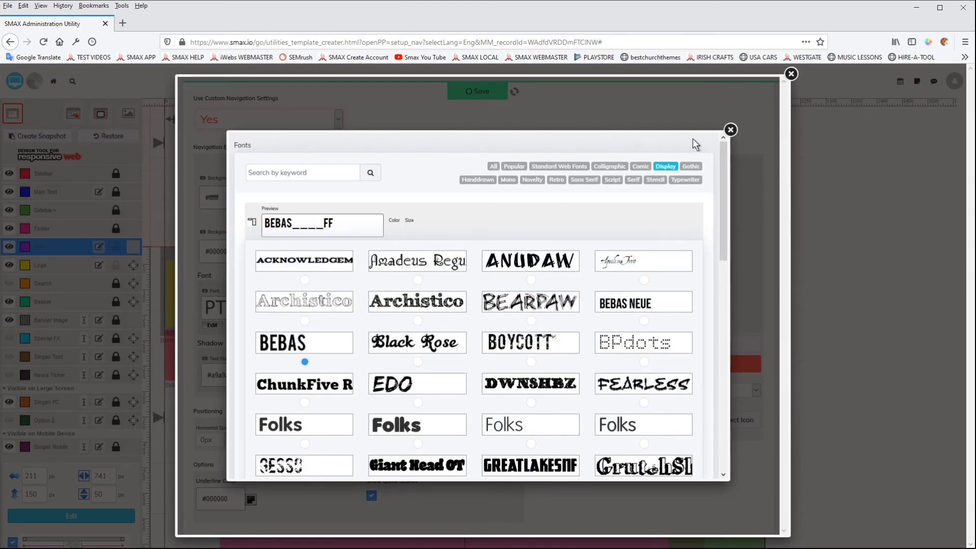
left_click(730, 130)
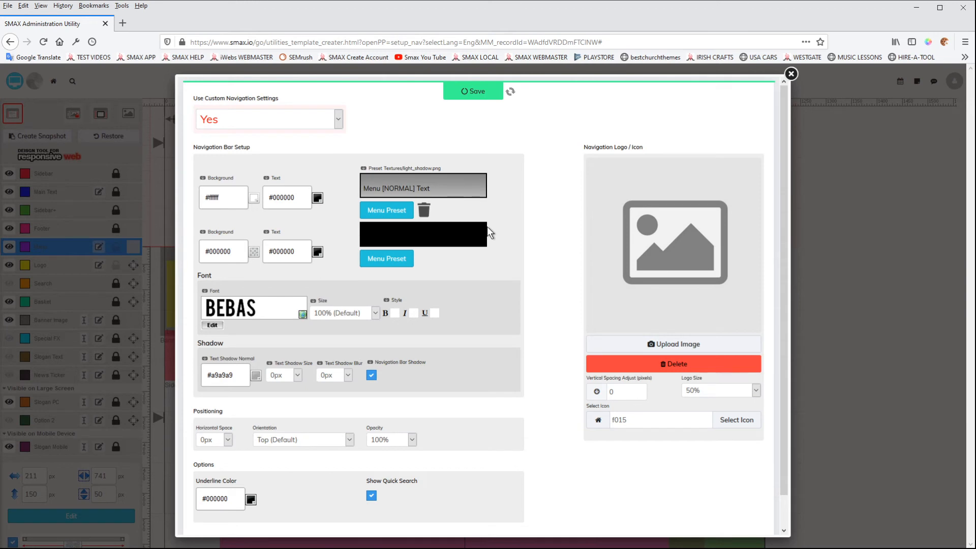
left_click(480, 92)
left_click(790, 74)
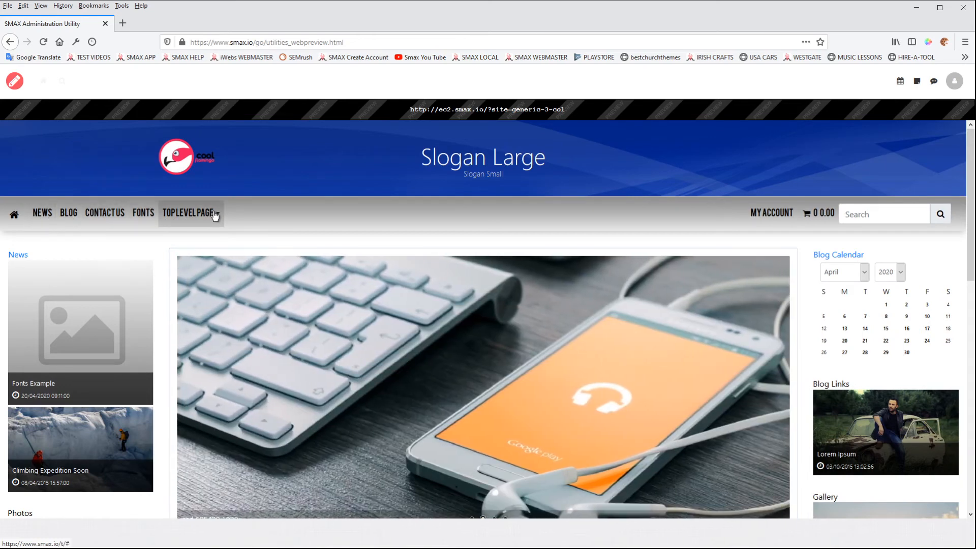
- Check the Top Level Page submenu in the Bebas font in preview, and return to the template editor
left_click(215, 214)
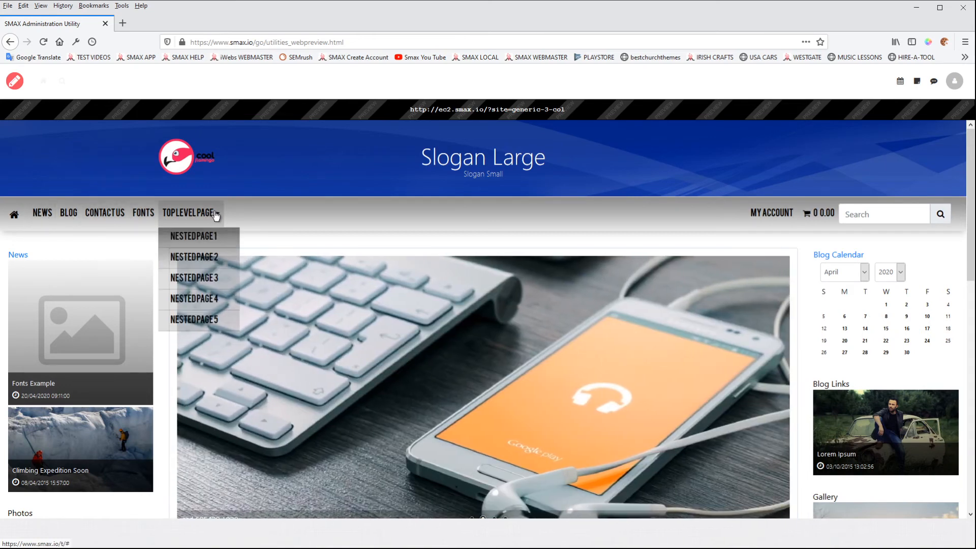
left_click(14, 80)
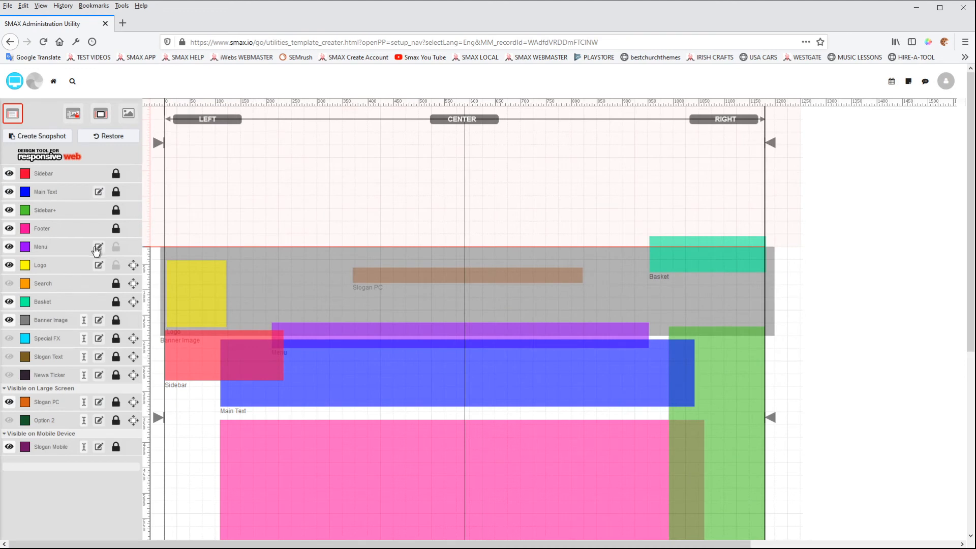
- Set the menu font size to 75%, save the Menu settings, and check the Top Level Page submenu in preview
left_click(98, 247)
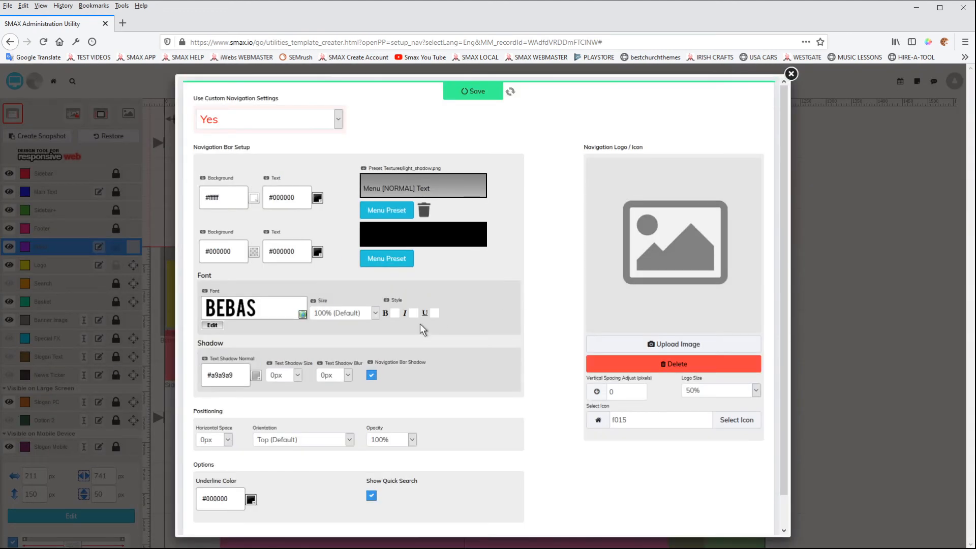
left_click(344, 371)
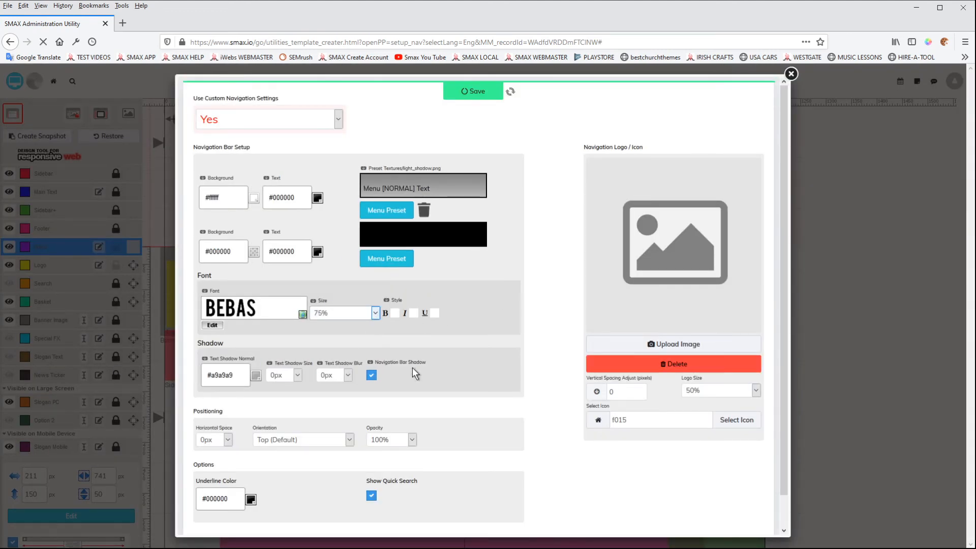
left_click(471, 90)
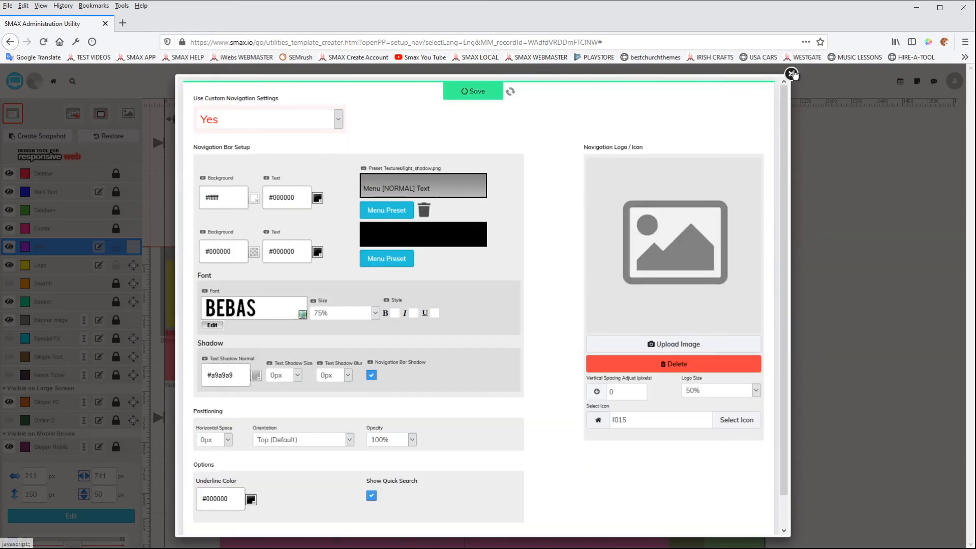
left_click(791, 74)
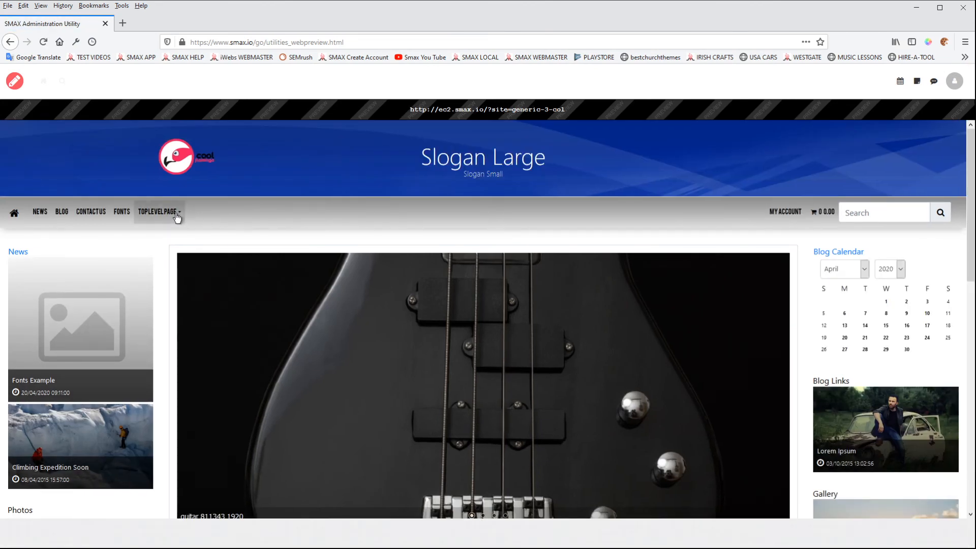
mouse_move(177, 217)
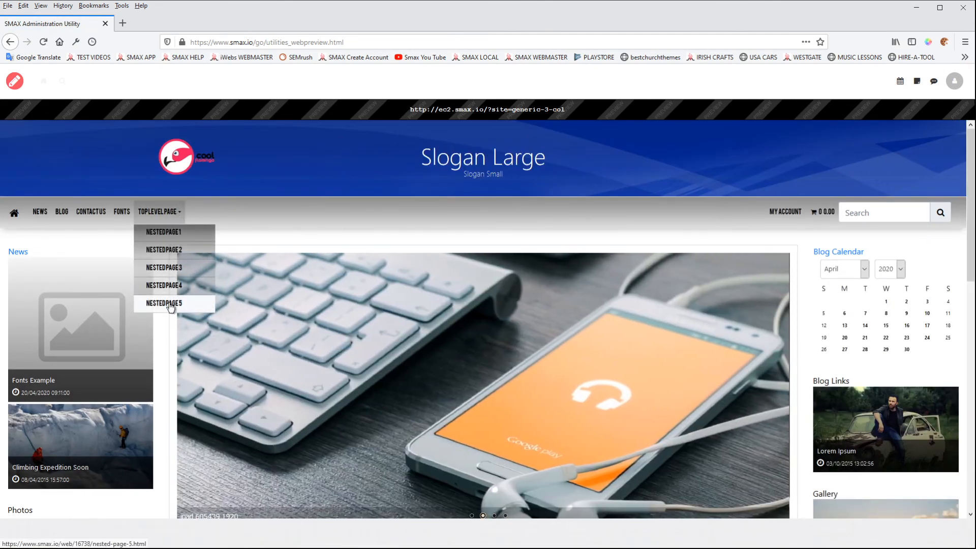
left_click(14, 80)
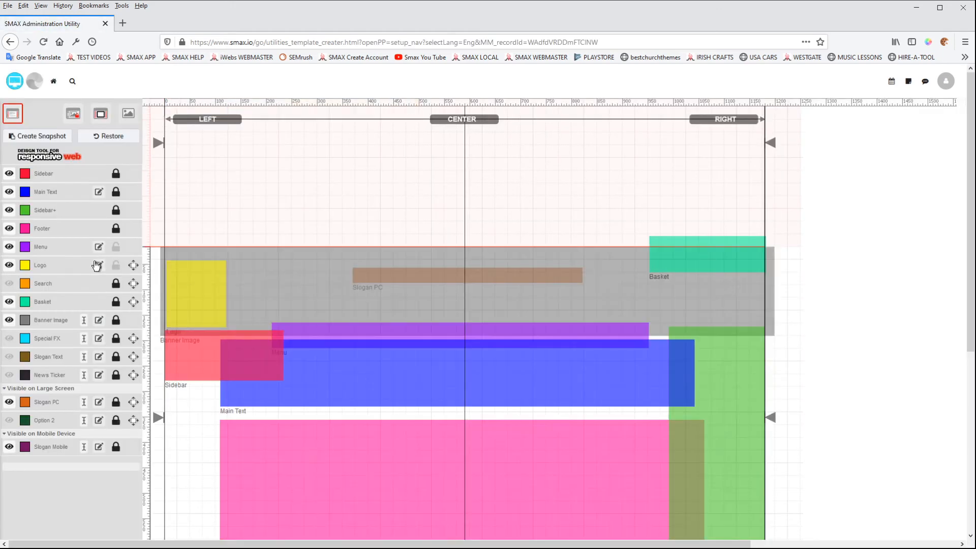
- Look through the Standard Web Fonts, and change the menu font to Open Sans Condensed Light from the Popular category
left_click(98, 246)
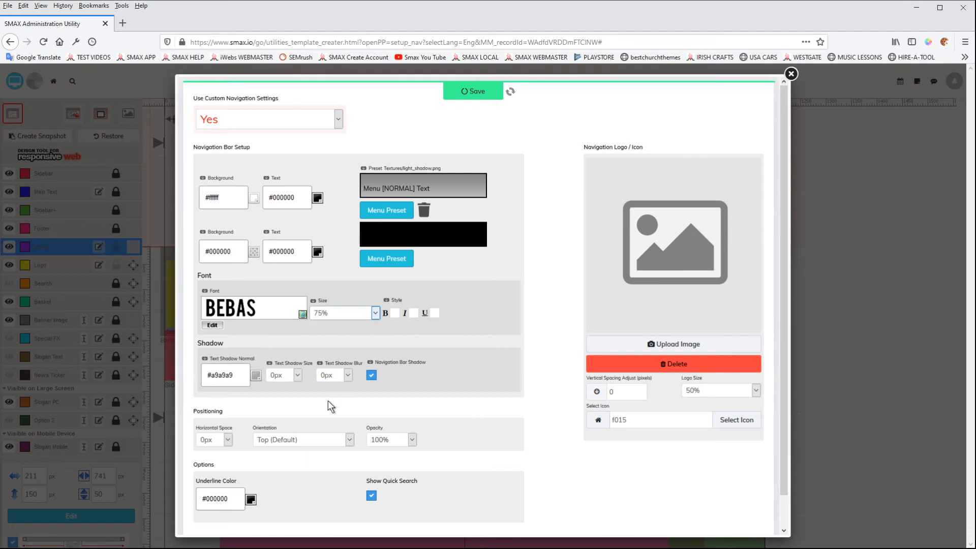
left_click(328, 407)
left_click(253, 305)
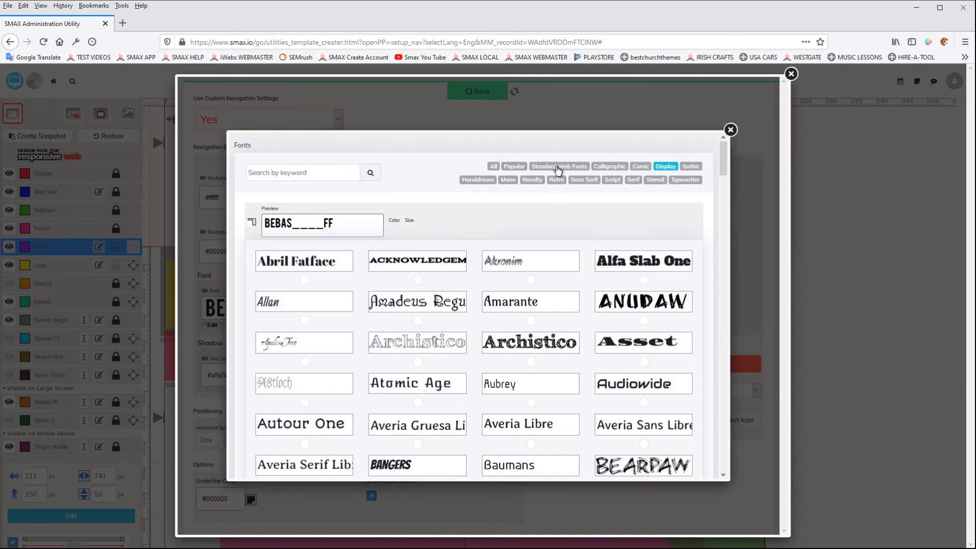
left_click(557, 168)
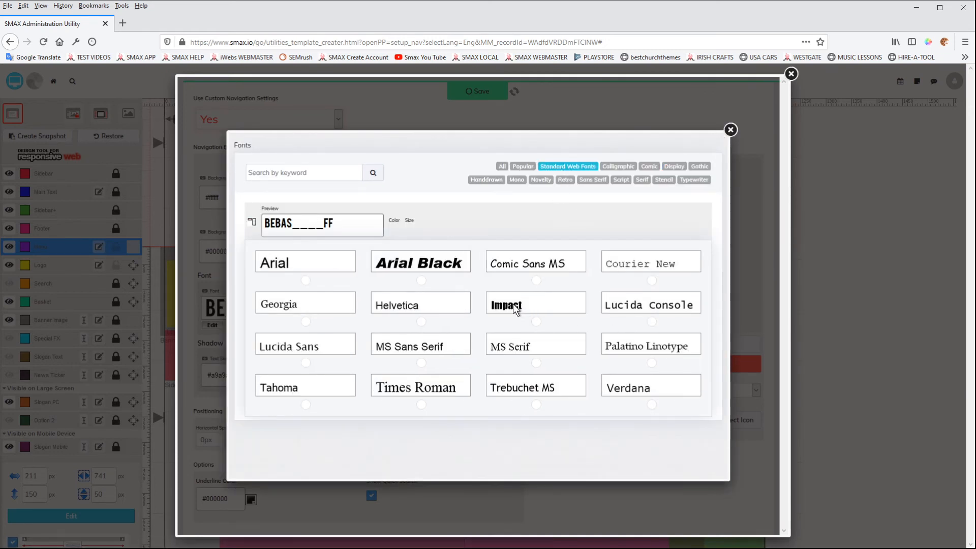
left_click(527, 170)
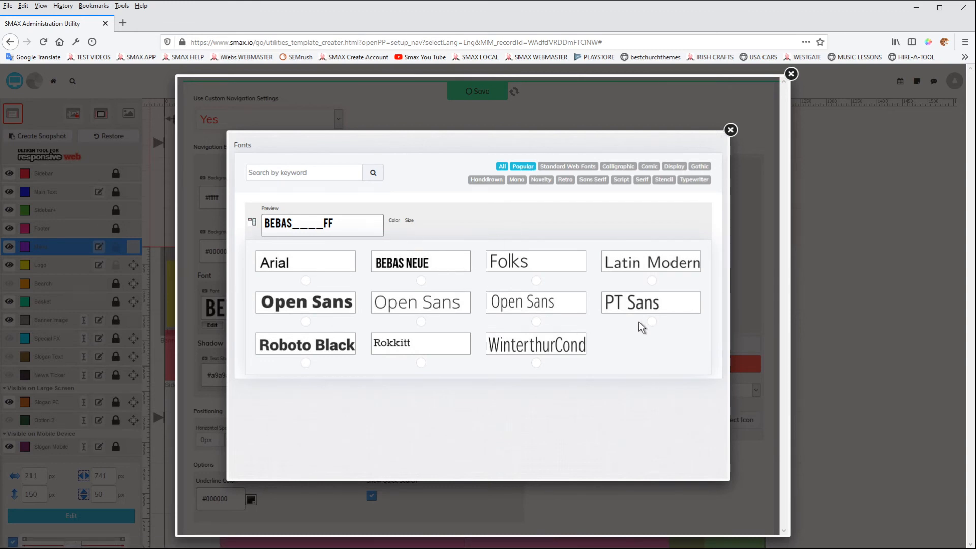
left_click(537, 322)
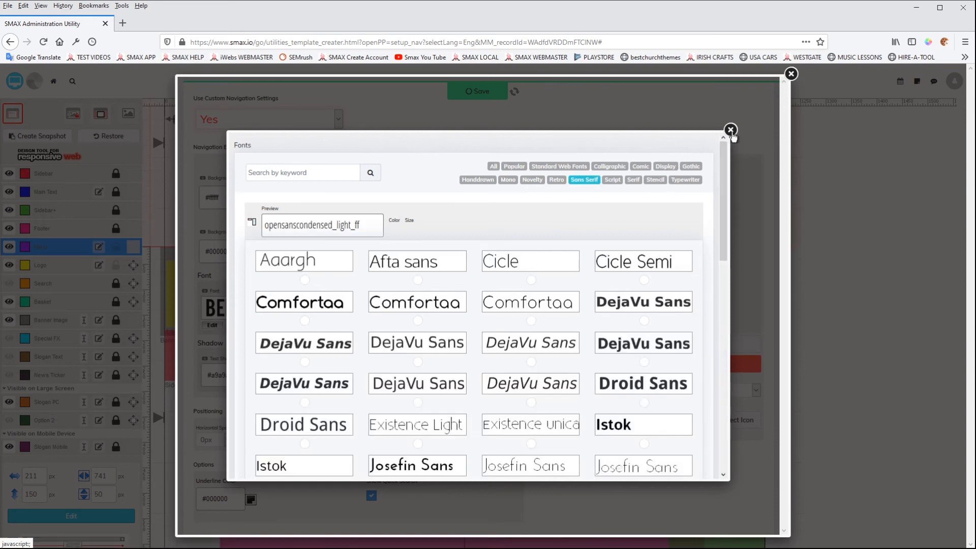
left_click(731, 130)
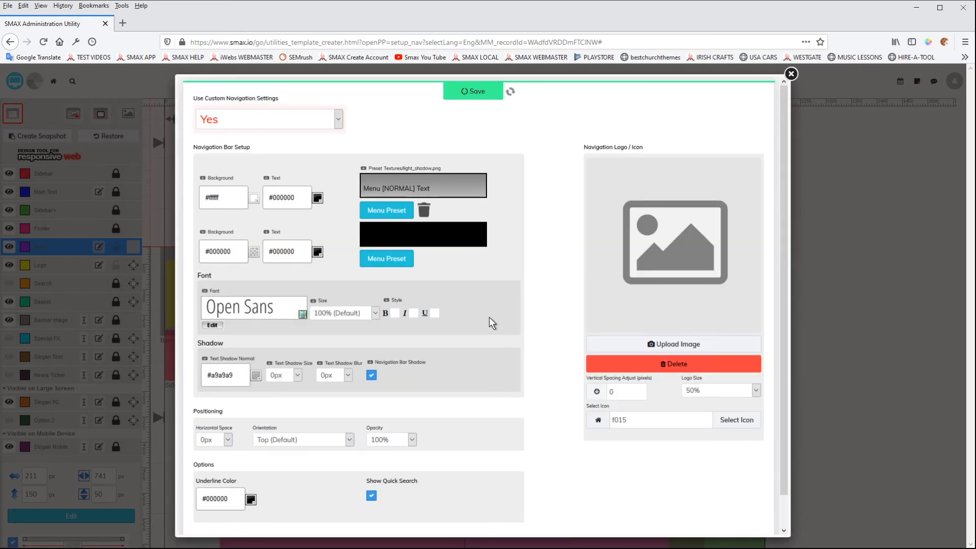
- Close the Menu settings, preview the navigation bar in the Open Sans font, and return to the template editor
left_click(791, 74)
left_click(38, 83)
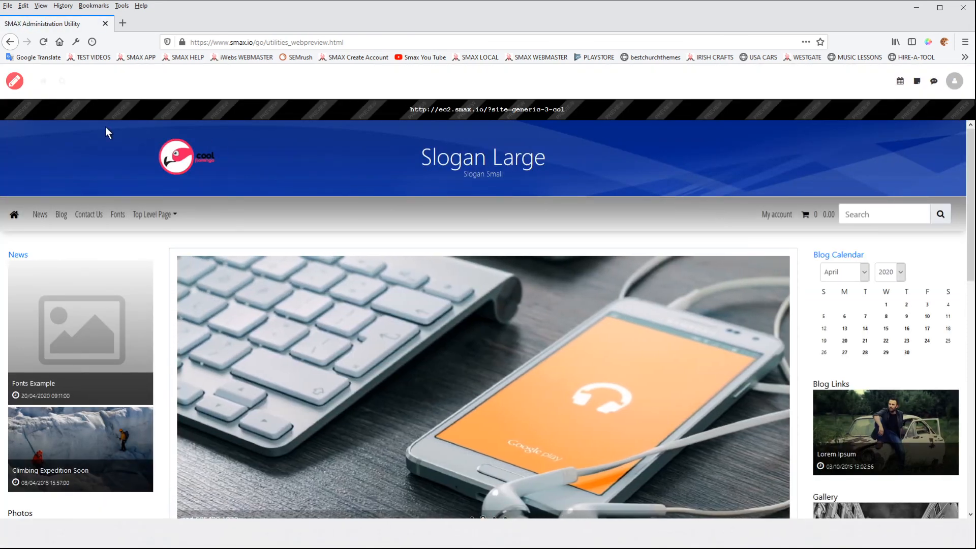
left_click(16, 82)
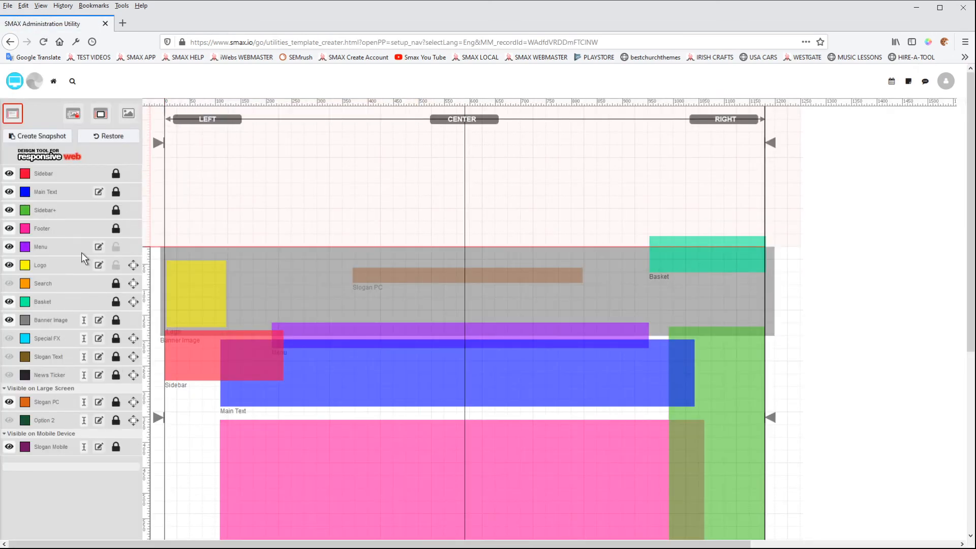
- Set the menu's orientation to Sticky Top and save the Menu settings
left_click(99, 248)
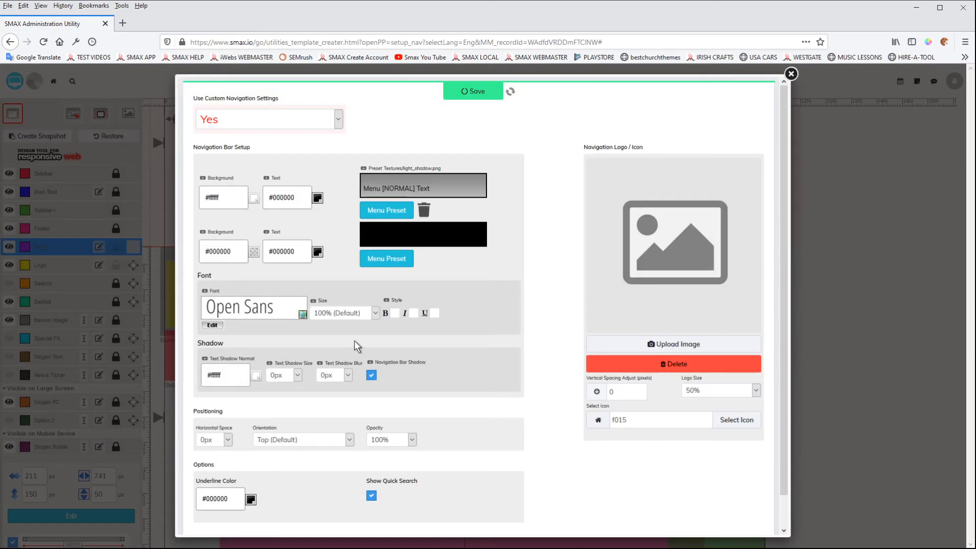
left_click(321, 438)
left_click(305, 464)
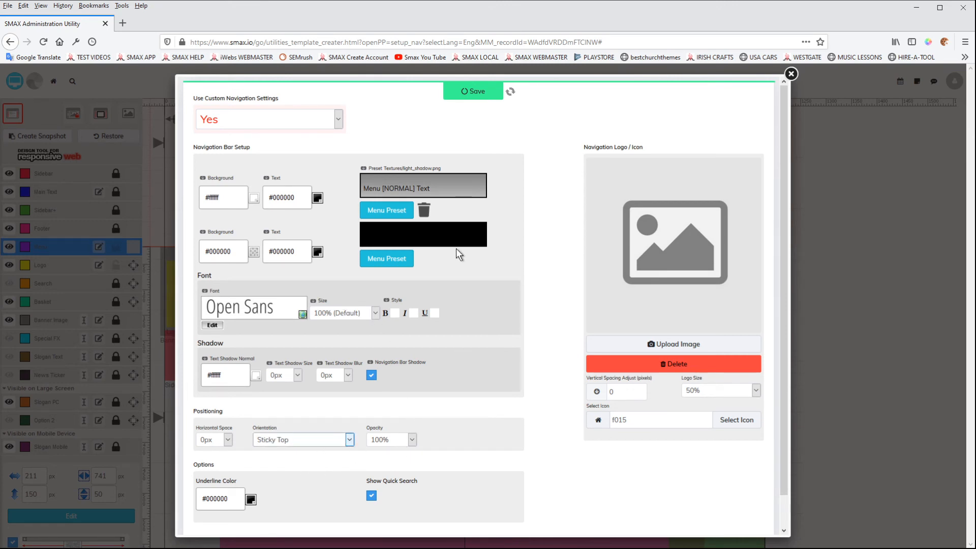
left_click(472, 97)
left_click(791, 75)
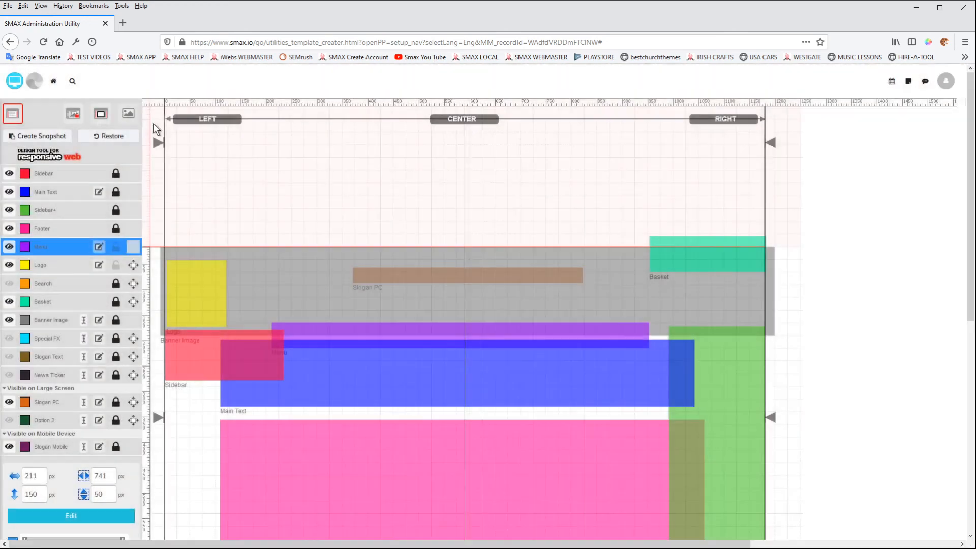
- Preview how the sticky navigation bar behaves while the page scrolls, and return to the template editor
left_click(15, 82)
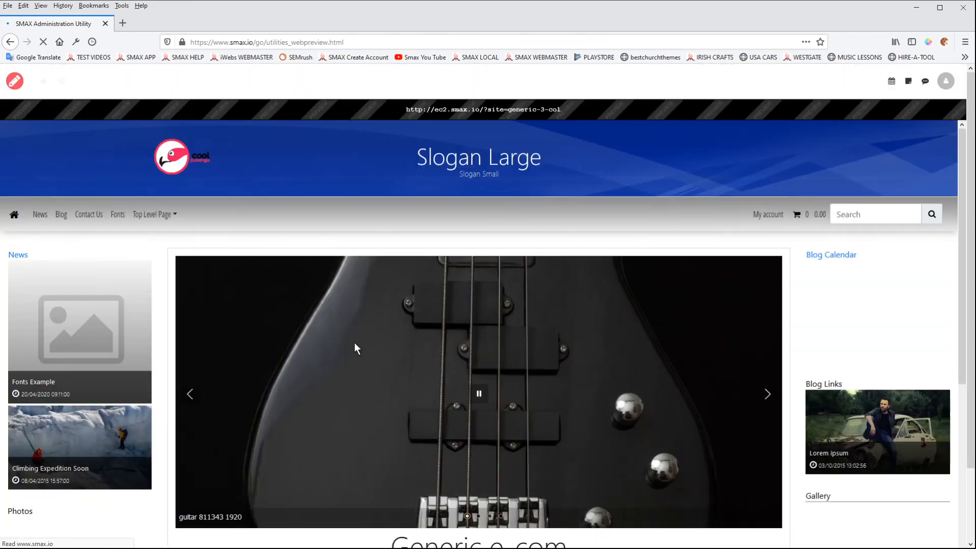
scroll(320, 368, "down", 5)
scroll(319, 365, "down", 5)
scroll(320, 366, "up", 15)
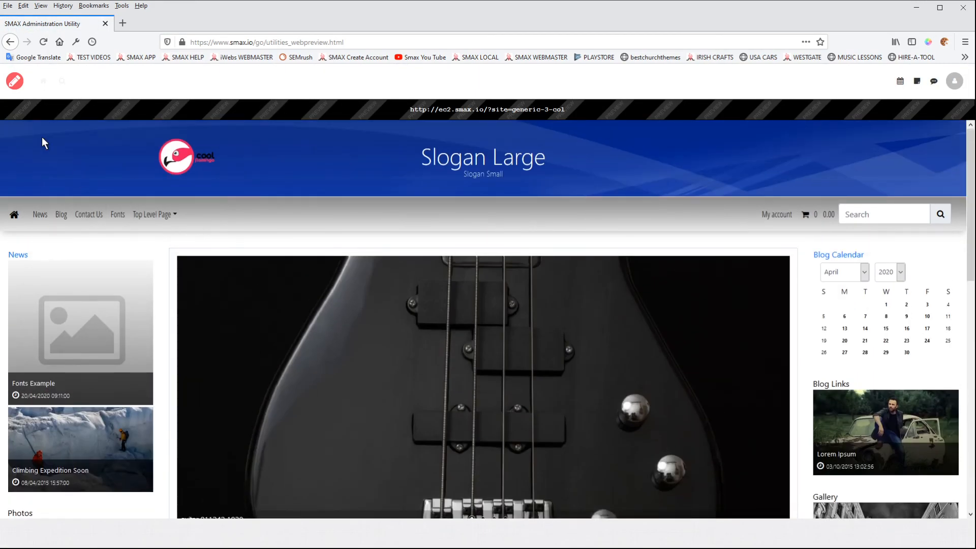
left_click(14, 80)
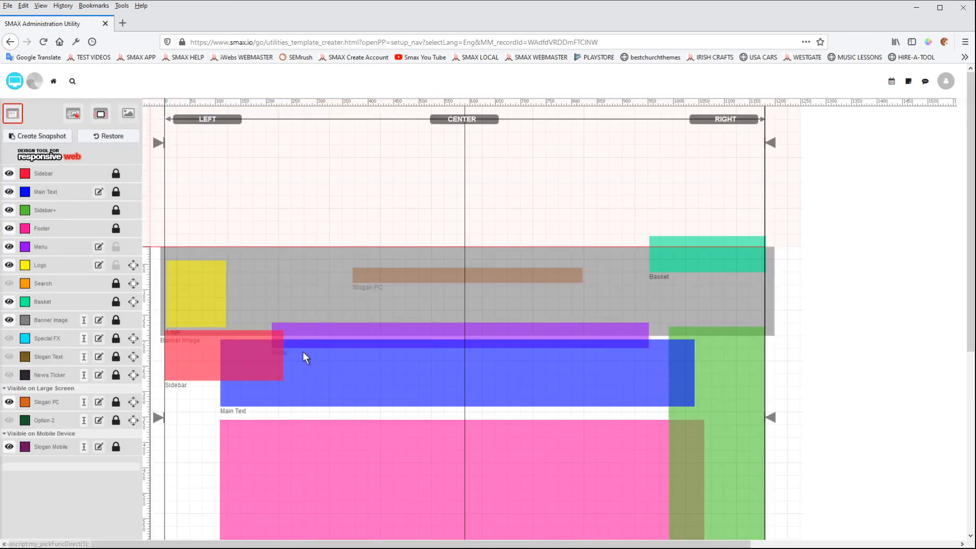
- Move the Menu block to the banner's upper edge, about 204 px across and 2 px down, and check its scrolling behaviour in preview
left_click_drag(307, 333, 304, 257)
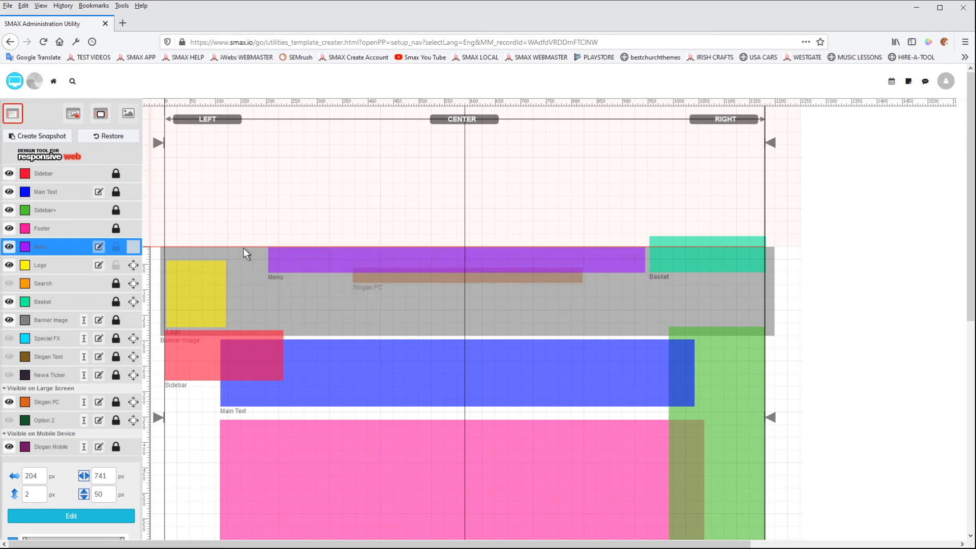
left_click(14, 81)
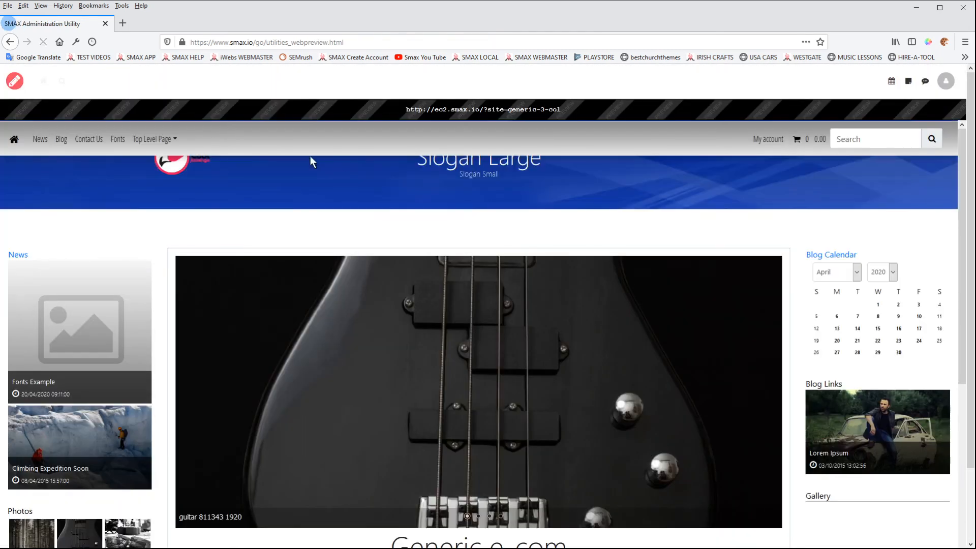
scroll(444, 394, "down", 5)
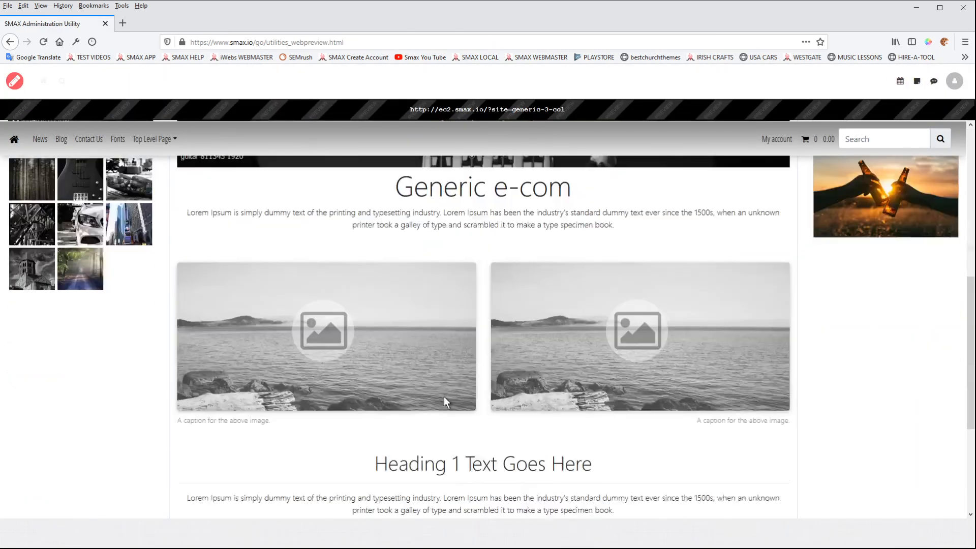
scroll(444, 395, "up", 5)
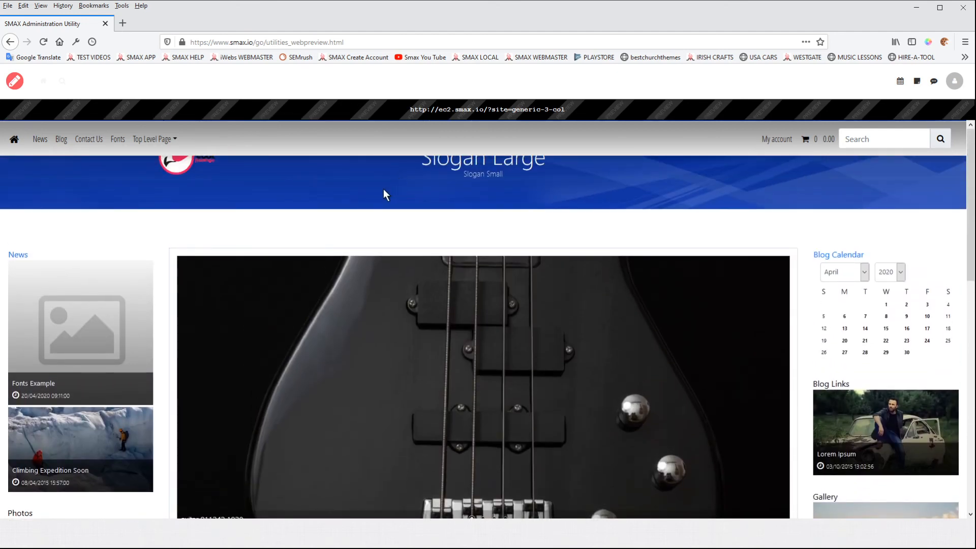
left_click(15, 81)
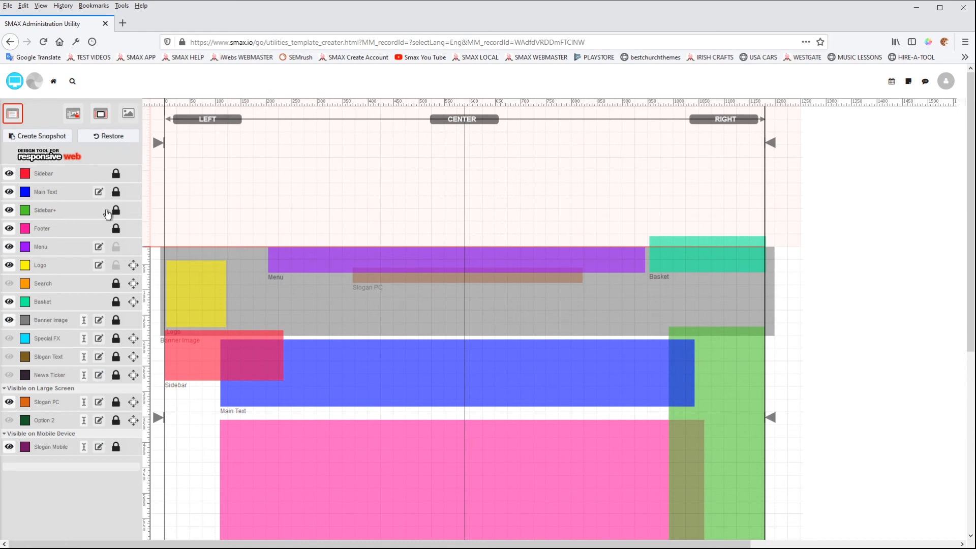
- Set the menu's orientation to Top (Default) and save the Menu settings
left_click(99, 247)
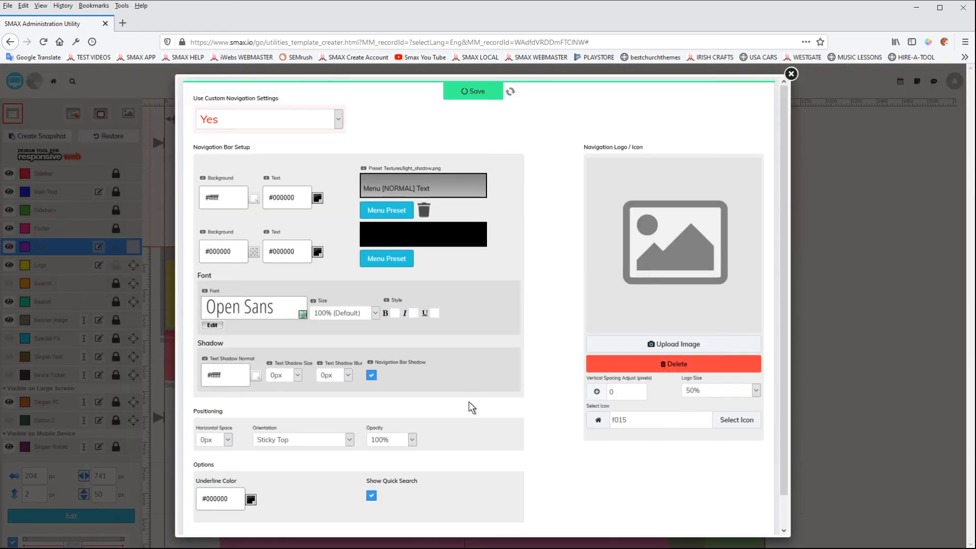
left_click(336, 437)
key("Up")
left_click(495, 98)
left_click(790, 74)
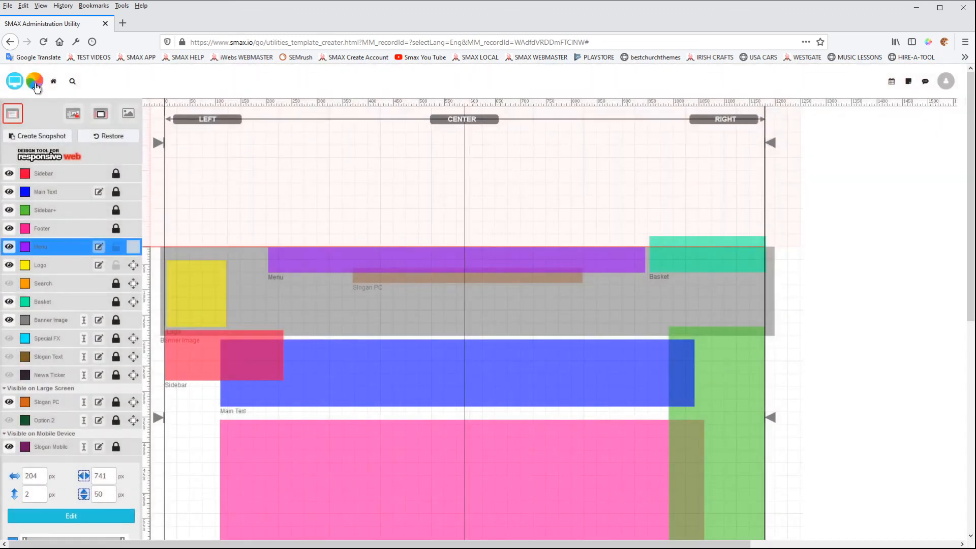
- Preview the page with the default menu orientation while scrolling, and return to the template editor
left_click(15, 81)
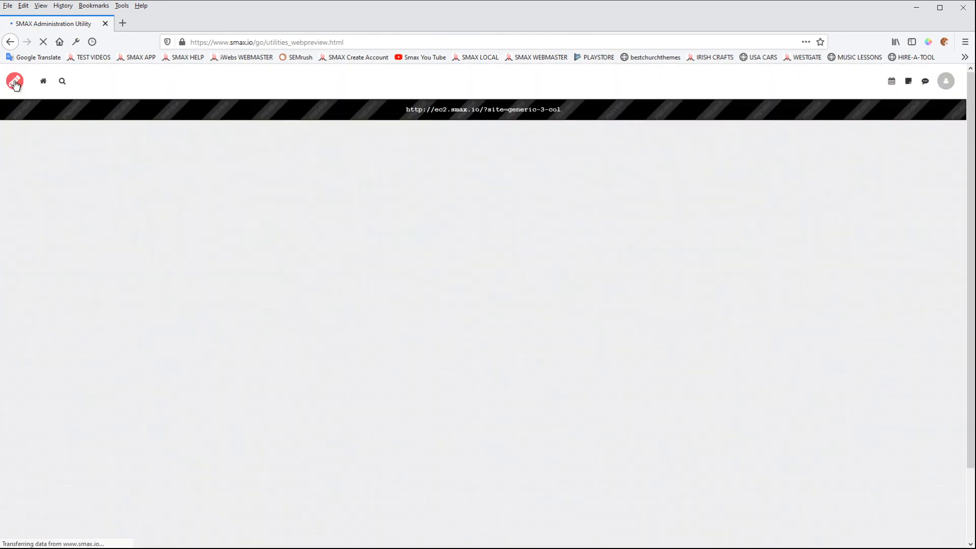
scroll(402, 351, "down", 5)
scroll(403, 352, "up", 5)
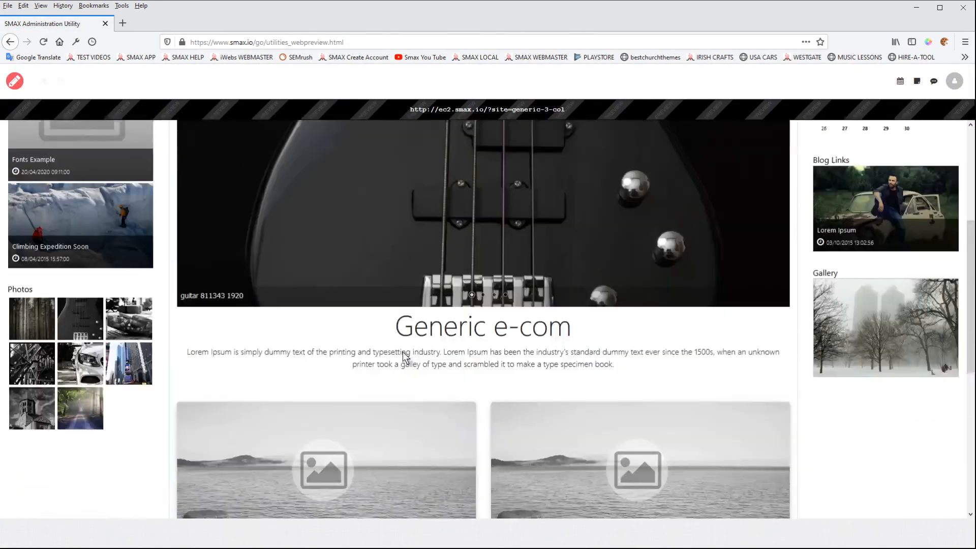
left_click(15, 82)
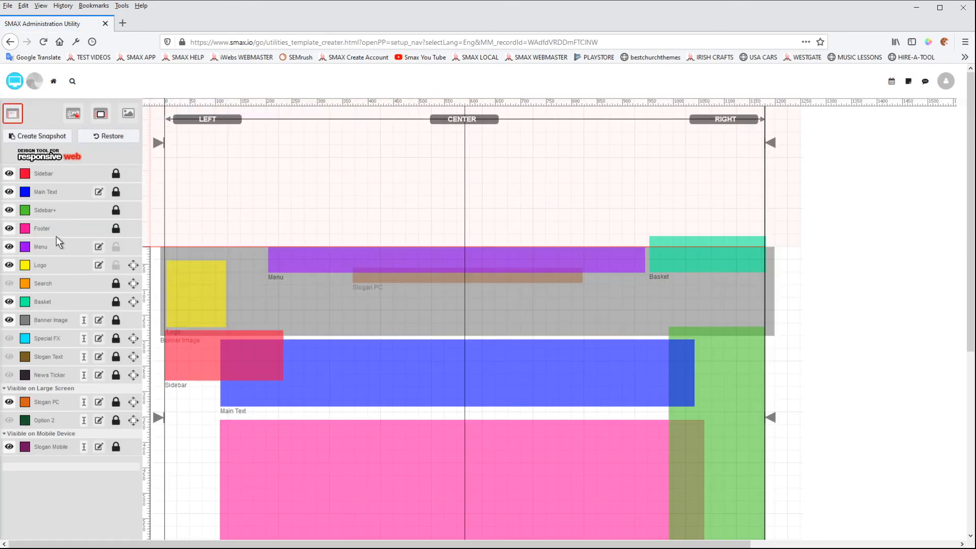
- Set the menu's orientation to Fixed Bottom, save the Menu settings, and open the site preview
left_click(99, 247)
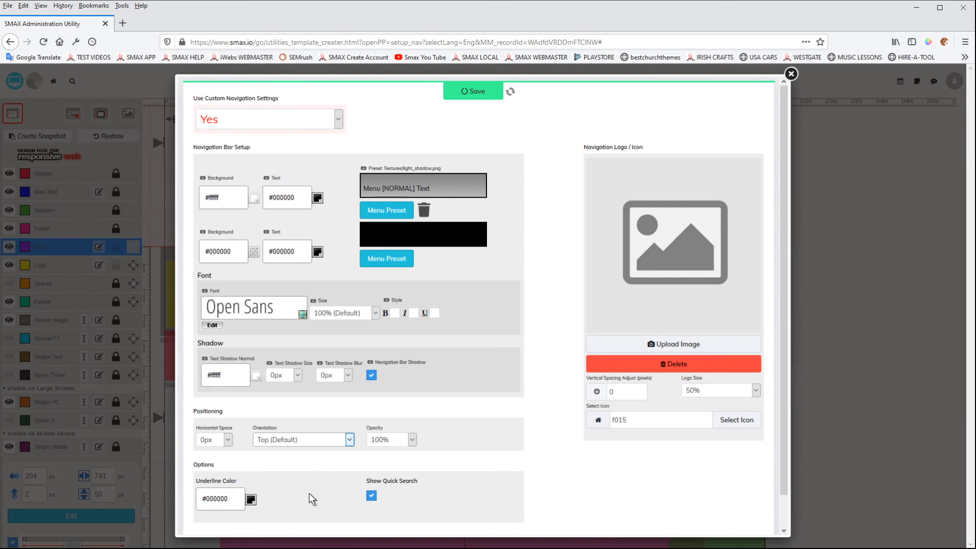
left_click(307, 480)
left_click(455, 90)
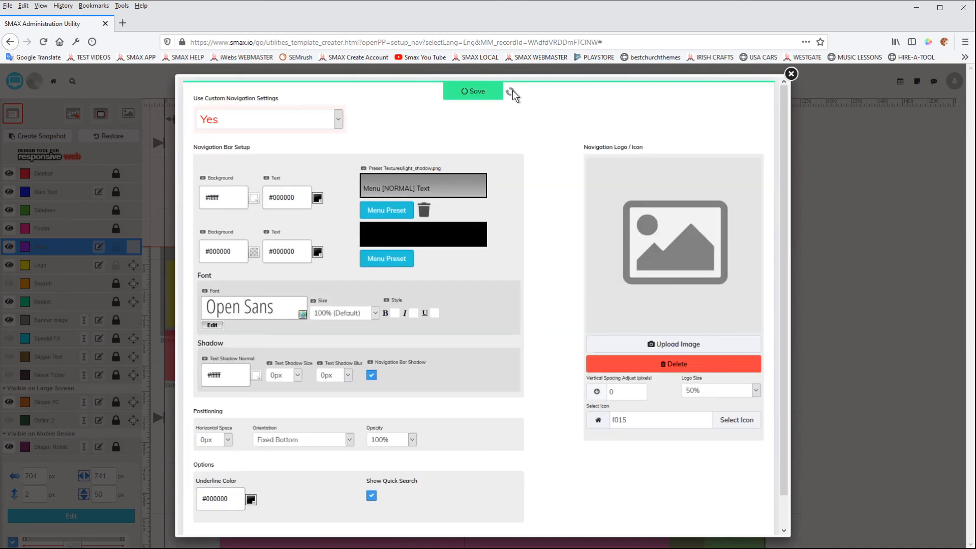
left_click(790, 74)
left_click(14, 82)
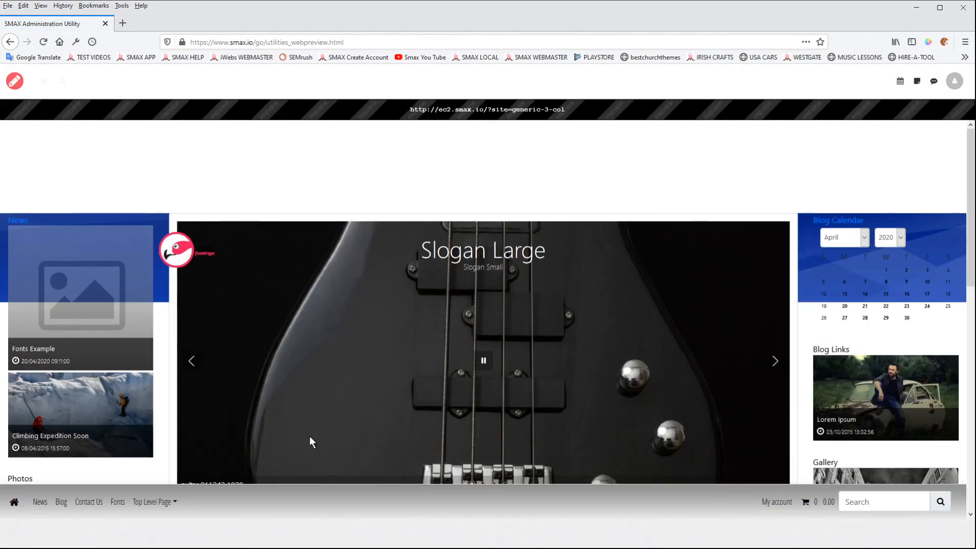
- Check the fixed bottom menu while scrolling the home page and on the News and Fonts pages, and return to the template editor
scroll(309, 440, "down", 3)
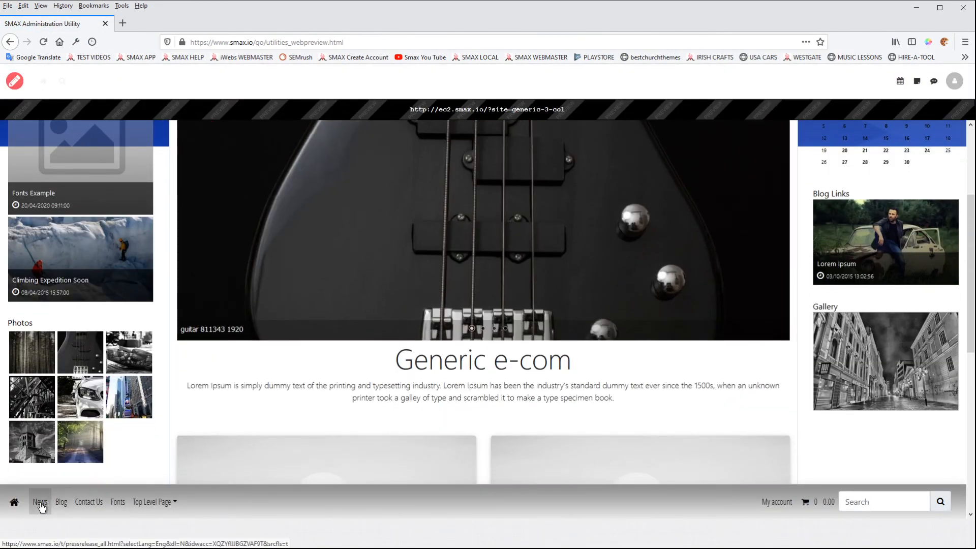
left_click(40, 503)
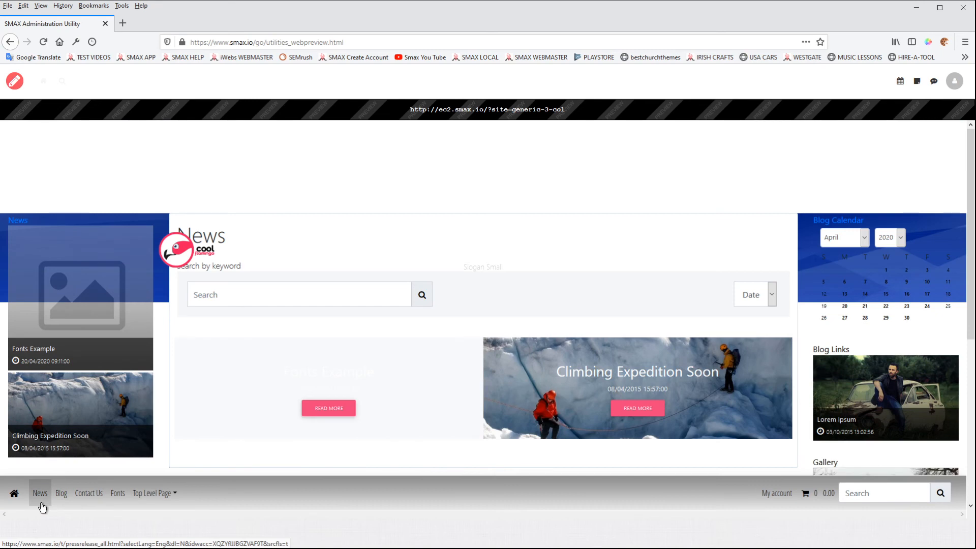
left_click(119, 495)
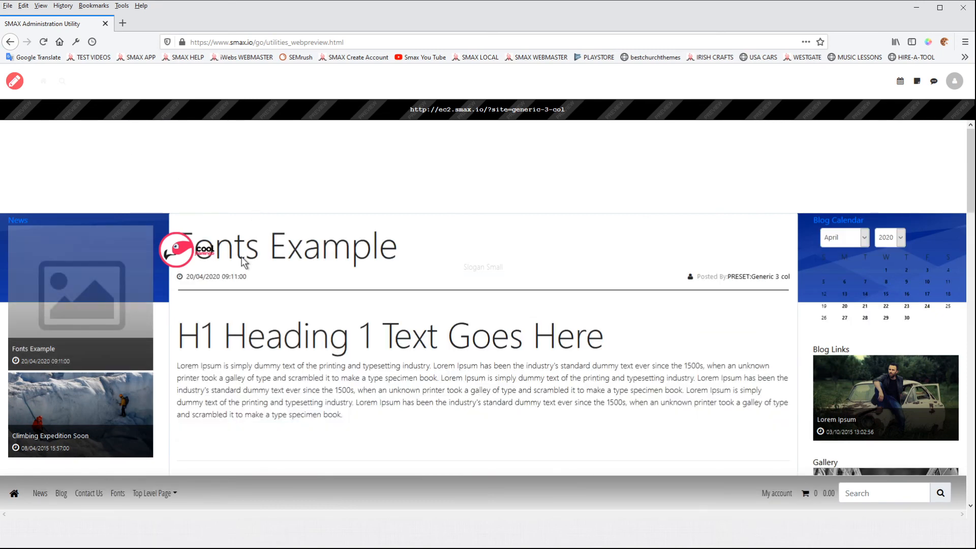
left_click(15, 81)
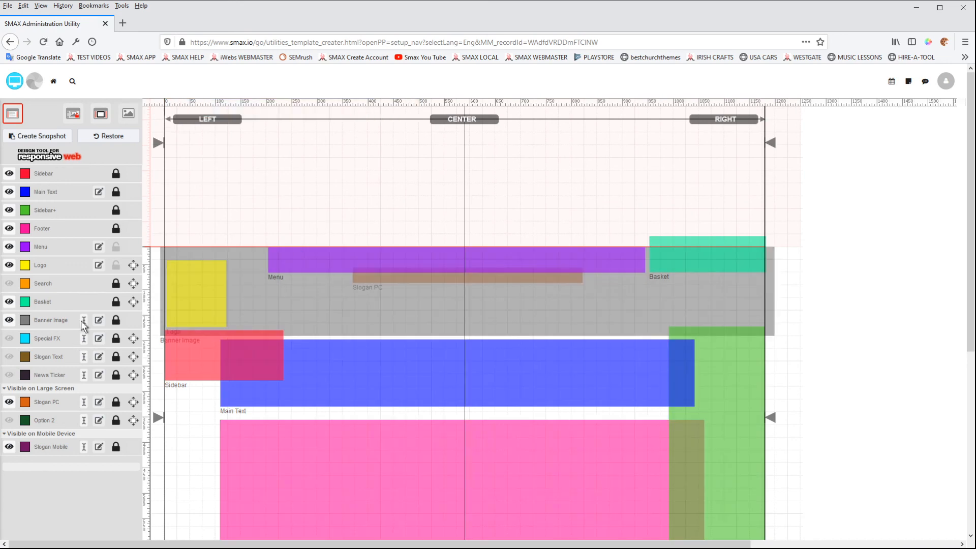
- Set the menu's orientation back to Top (Default) and save the Menu settings
left_click(99, 246)
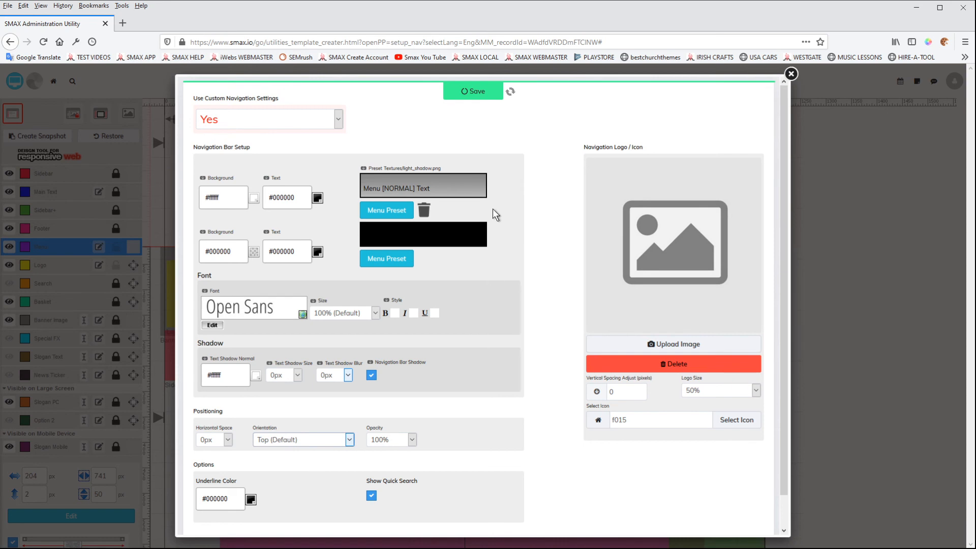
left_click(474, 92)
left_click(230, 438)
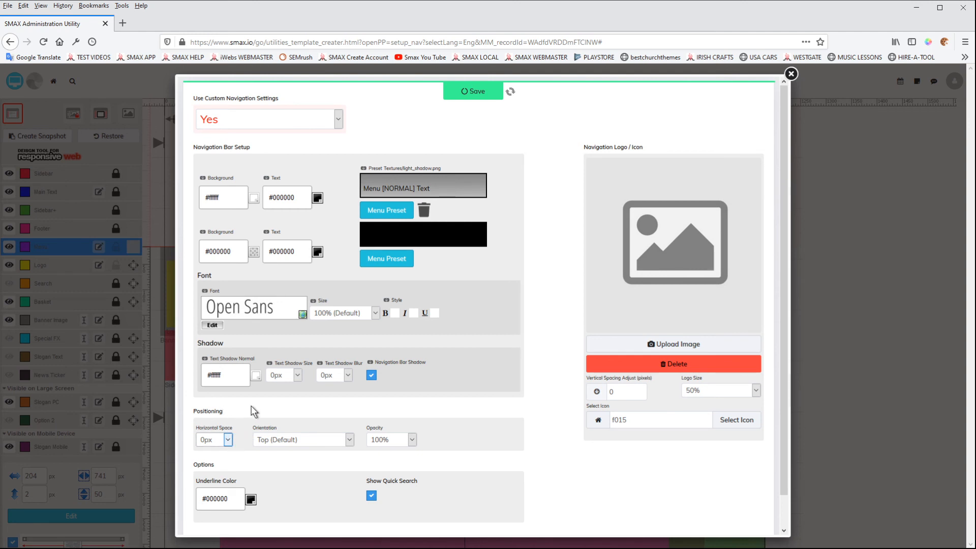
- Give the menu text a #595959 shadow with 2px size and 1px blur, save the settings, and close them
left_click(276, 405)
left_click(259, 377)
left_click_drag(225, 396, 191, 440)
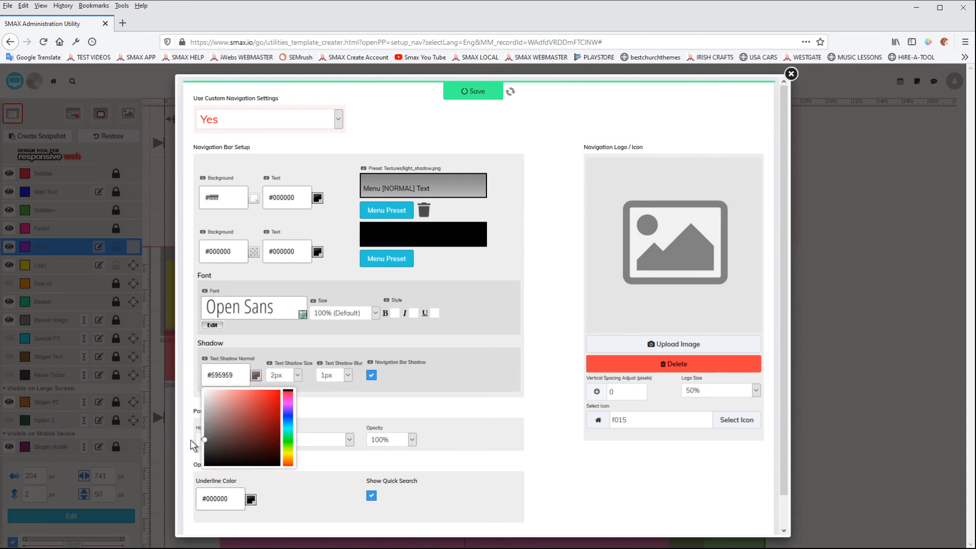
left_click(482, 93)
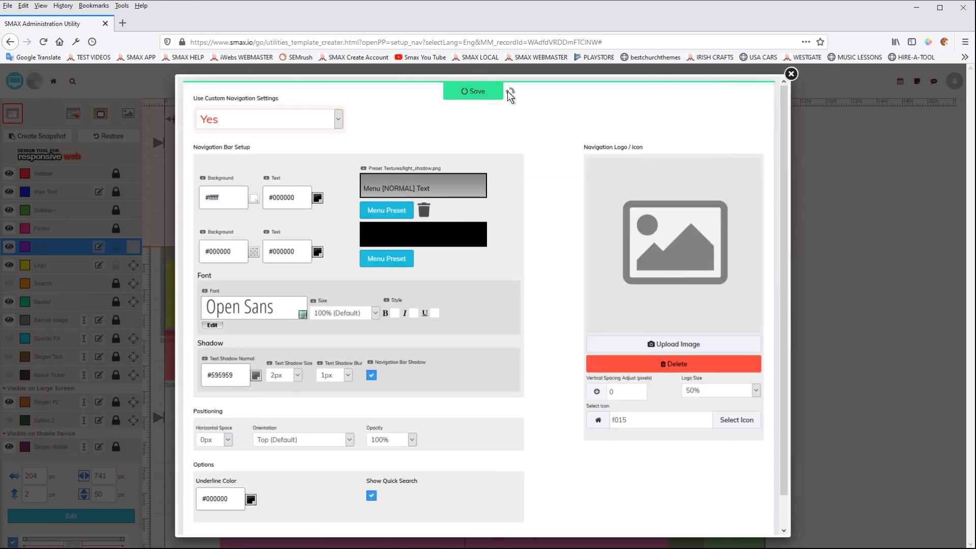
left_click(791, 73)
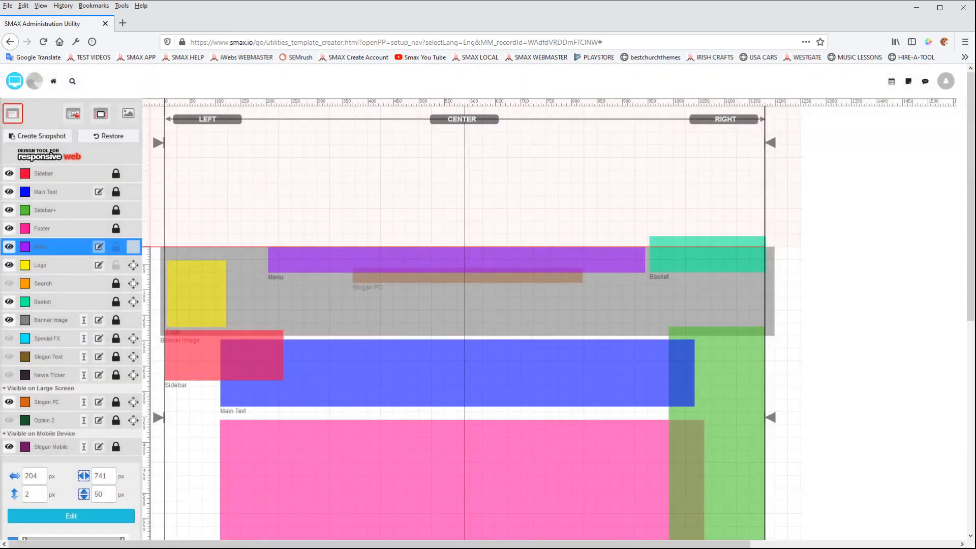
- Preview the menu's text shadow, including the Top Level Page submenu and the News link, and return to the template editor
left_click(15, 82)
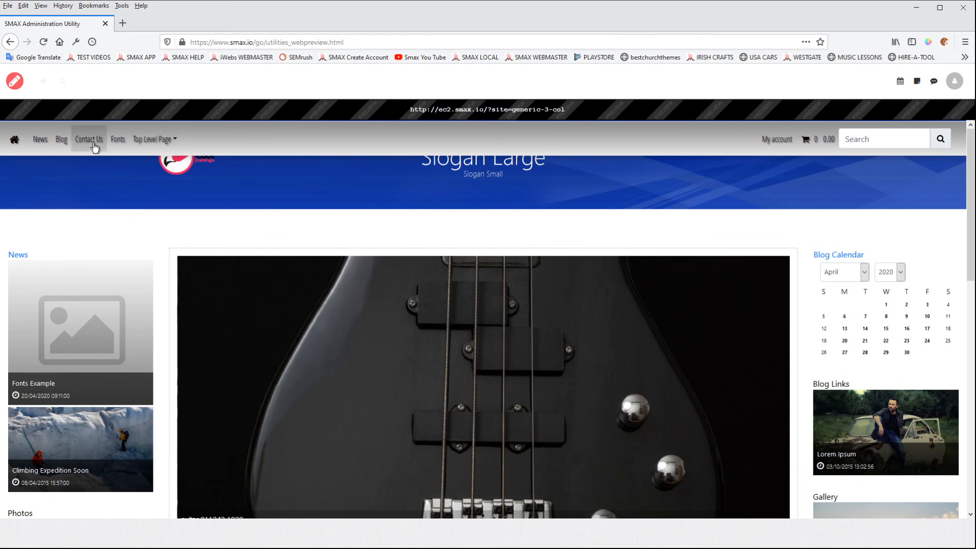
left_click(172, 141)
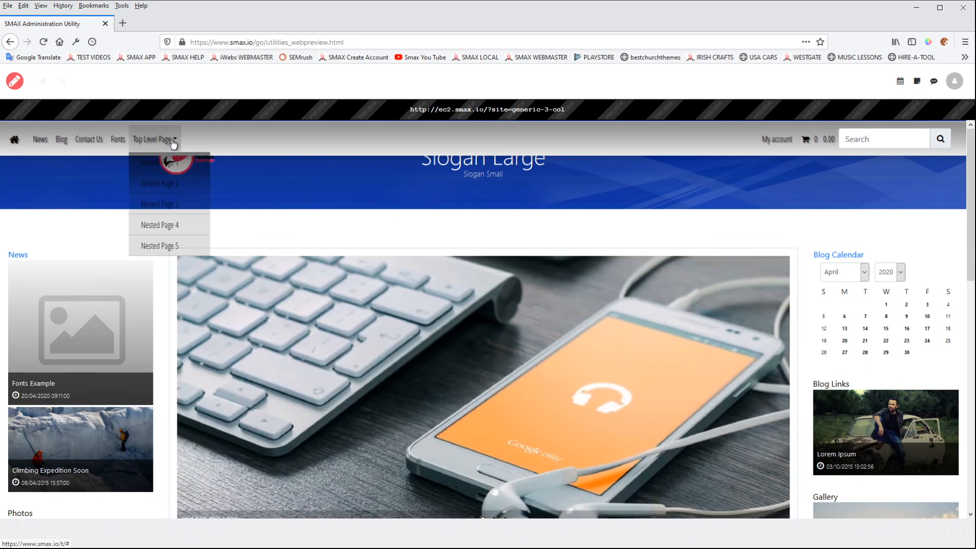
left_click(40, 142)
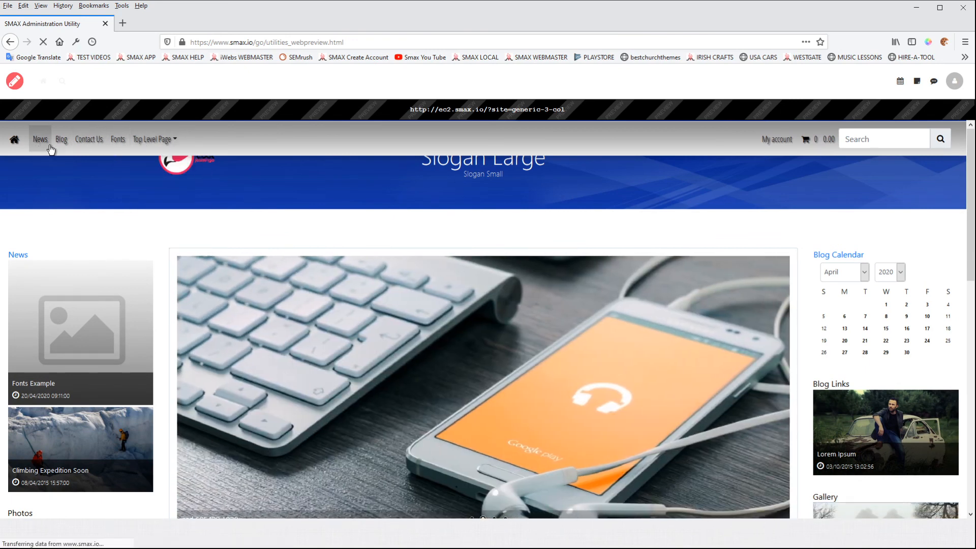
left_click(16, 86)
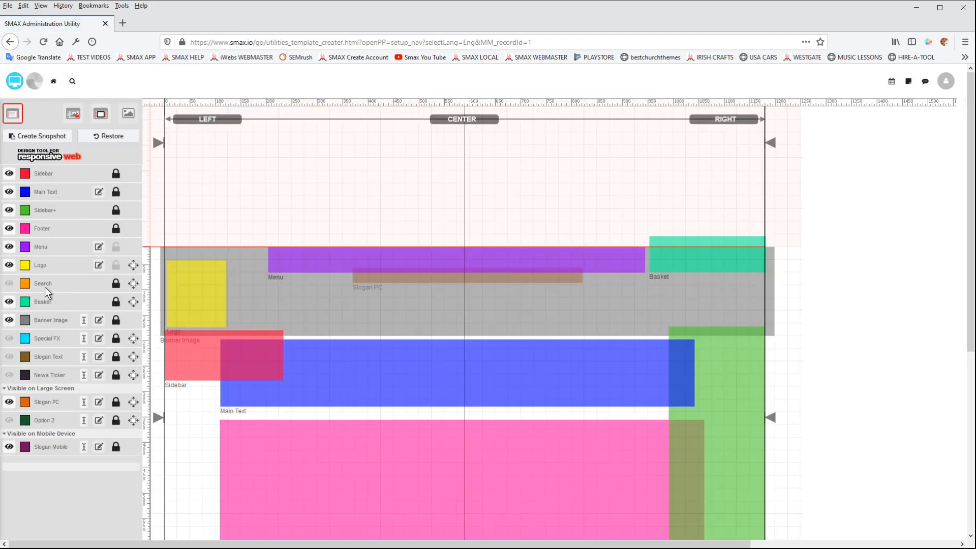
- Soften the menu's text shadow to 1px size and colour #9e9e9e, save the Menu settings, and close them
left_click(99, 247)
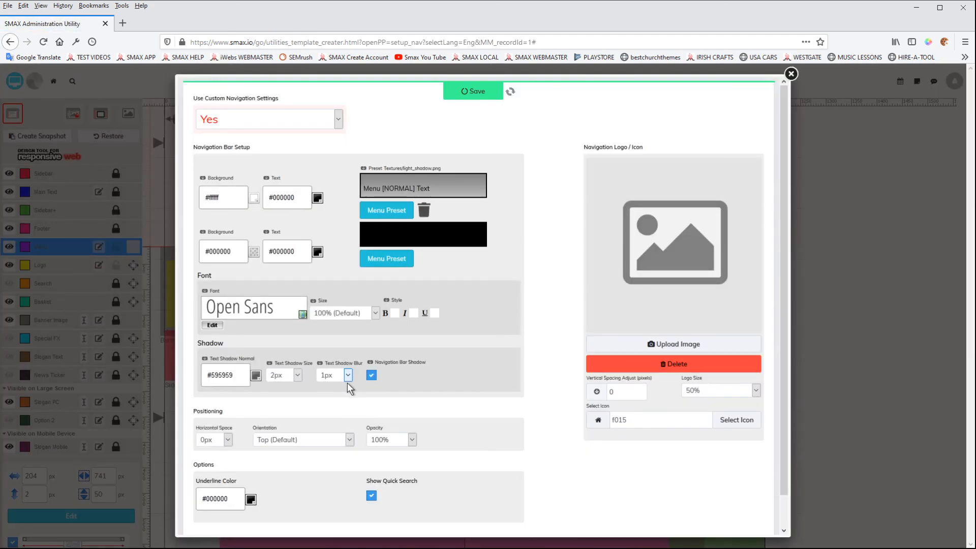
left_click(297, 375)
left_click(256, 376)
left_click_drag(211, 405, 189, 419)
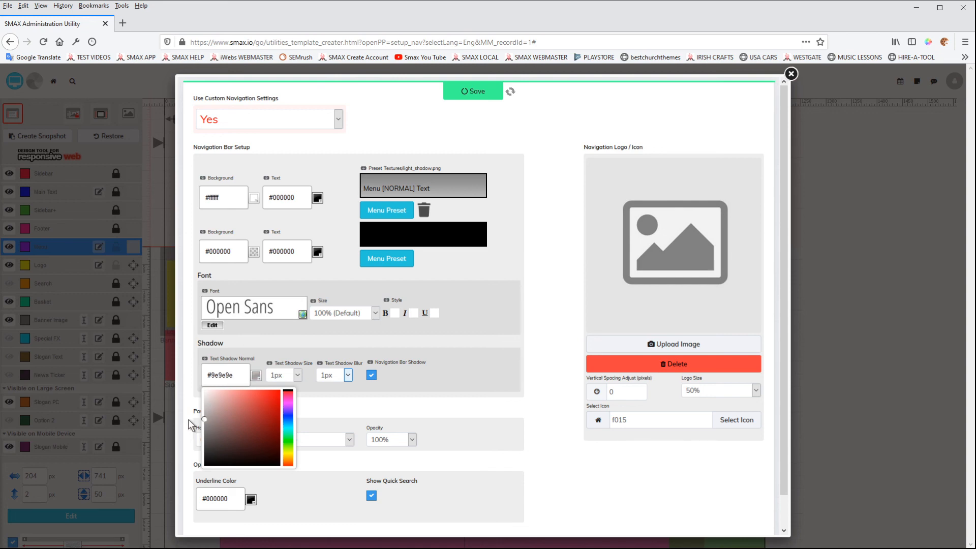
left_click(468, 90)
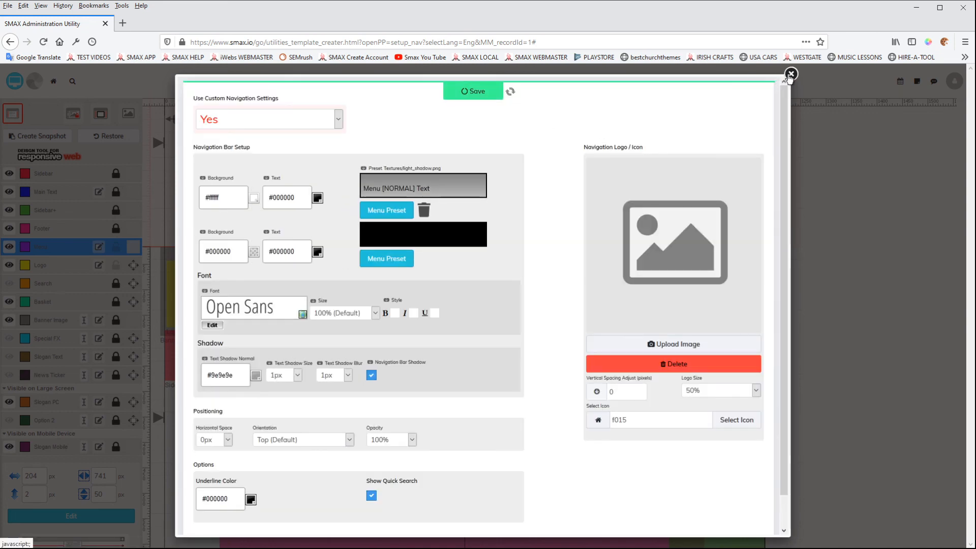
left_click(790, 75)
- Preview the softened text shadow on the menu and its Top Level Page submenu, and return to the template editor
left_click(17, 82)
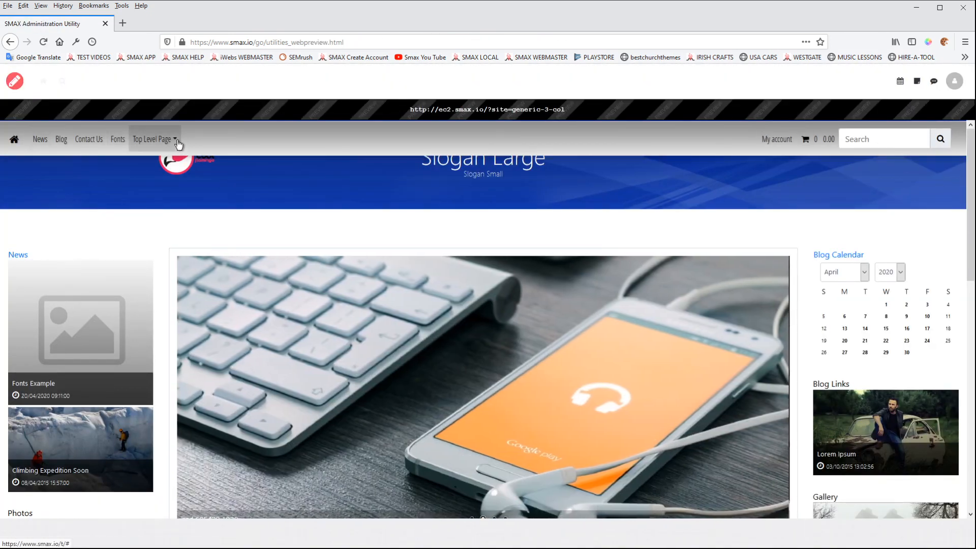
left_click(176, 142)
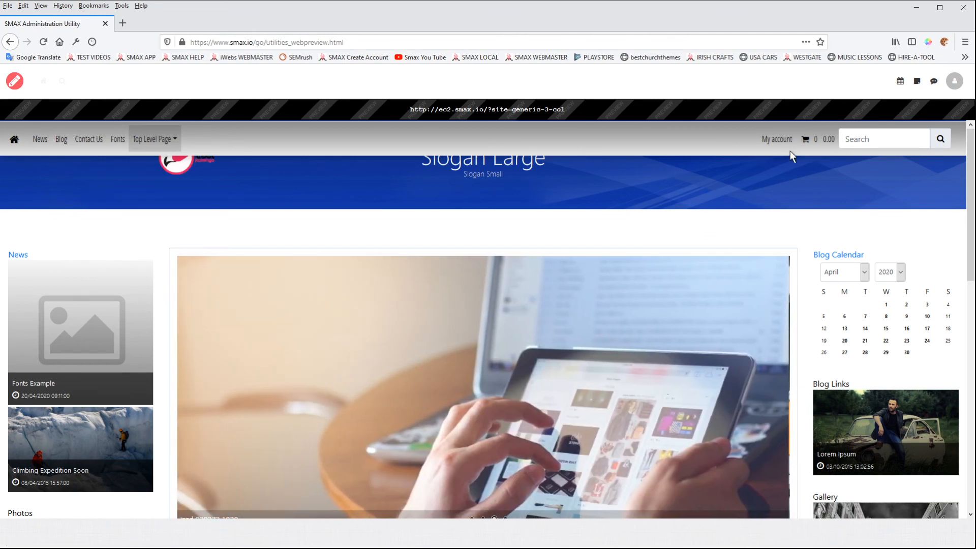
left_click(17, 82)
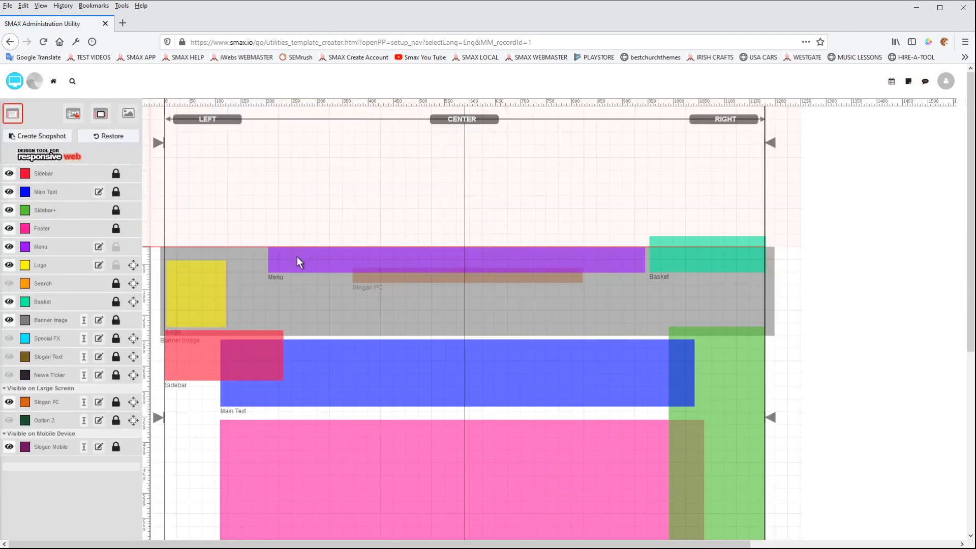
- Move the Menu block just below the banner, about 197 px across and 176 px down, and check it with its submenu in preview
left_click_drag(297, 257, 293, 345)
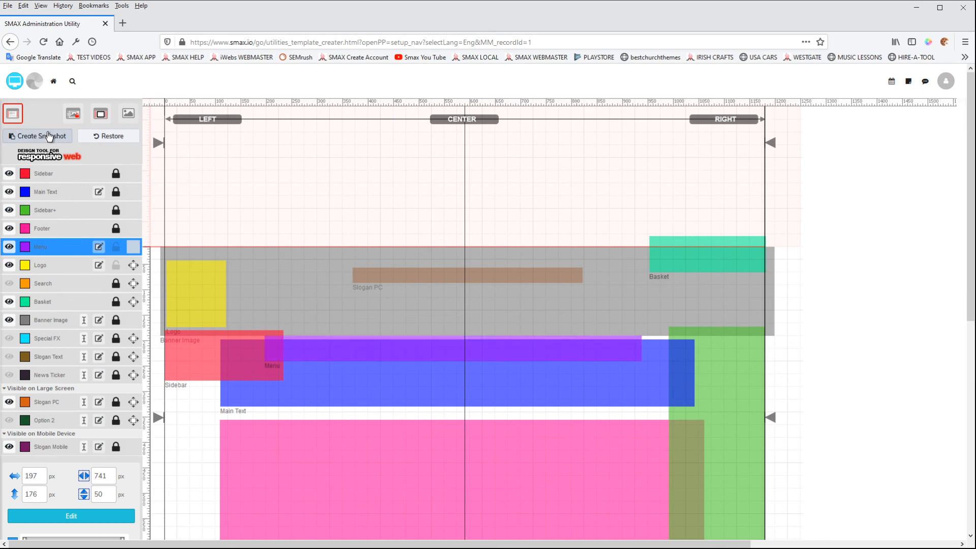
left_click(35, 84)
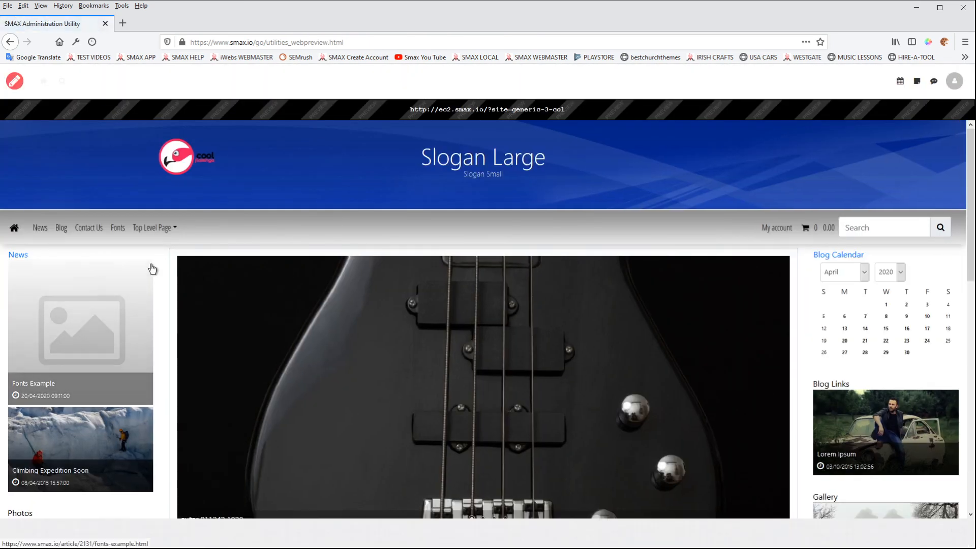
mouse_move(173, 232)
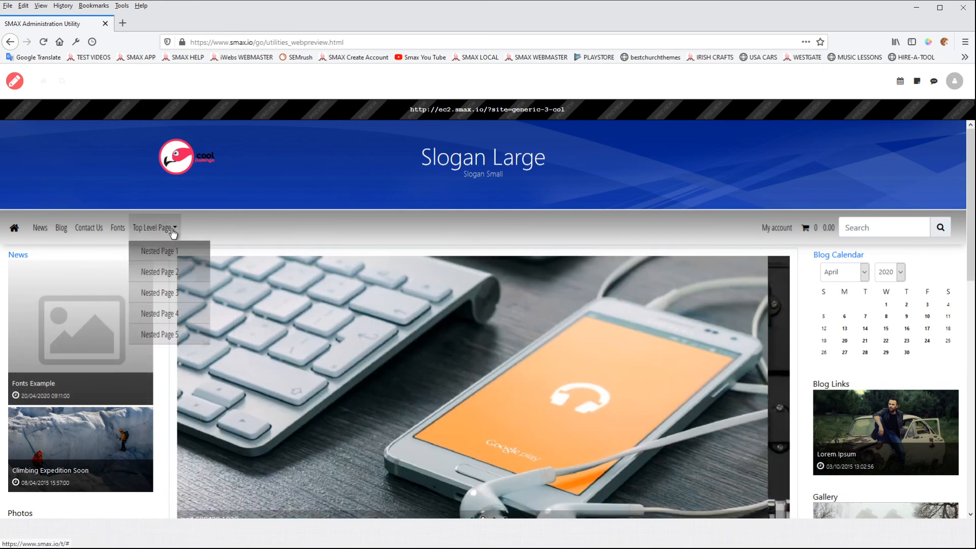
left_click(14, 81)
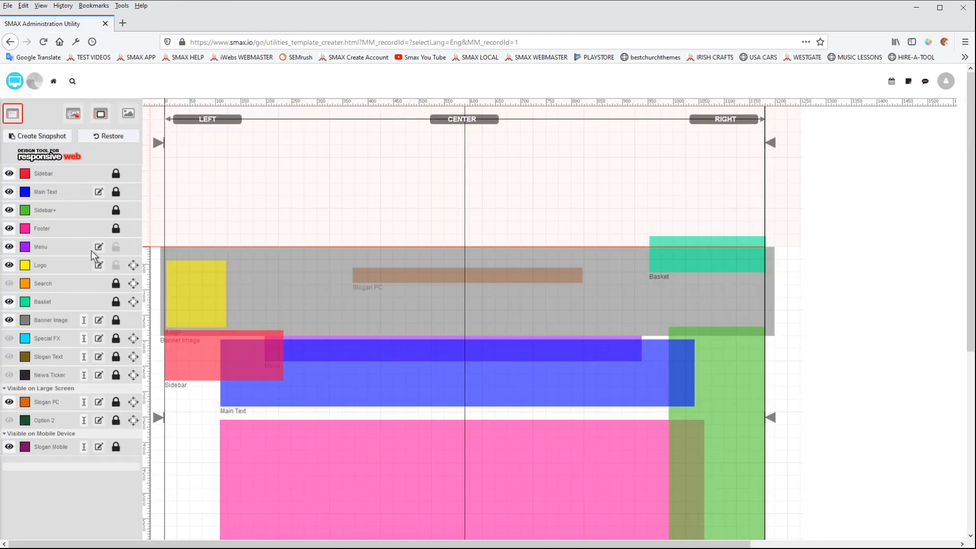
- Review the Menu block's navigation settings and close them
left_click(98, 246)
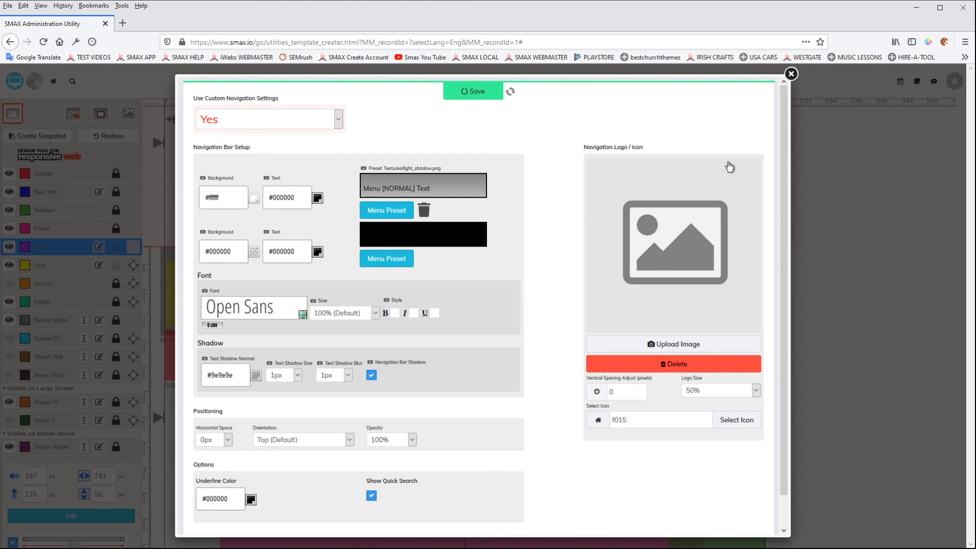
left_click(790, 74)
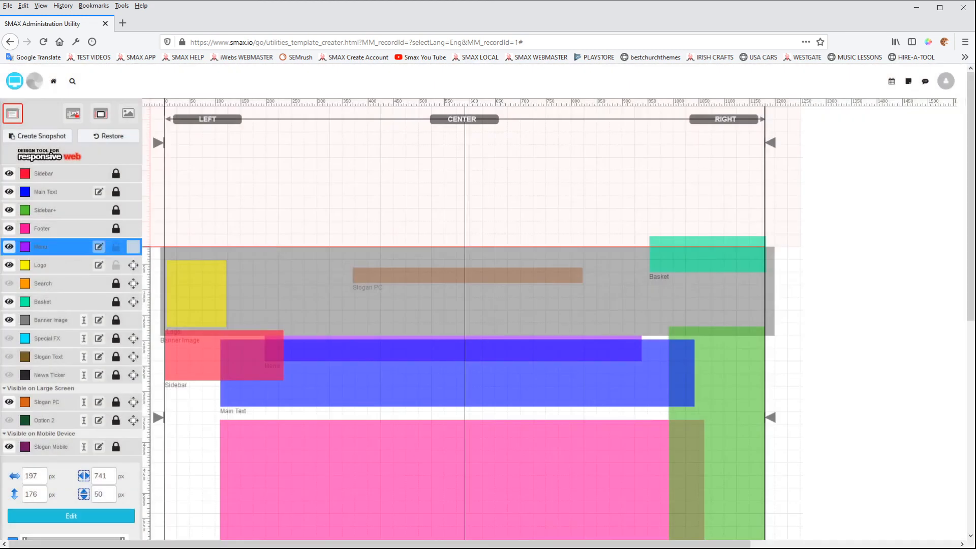